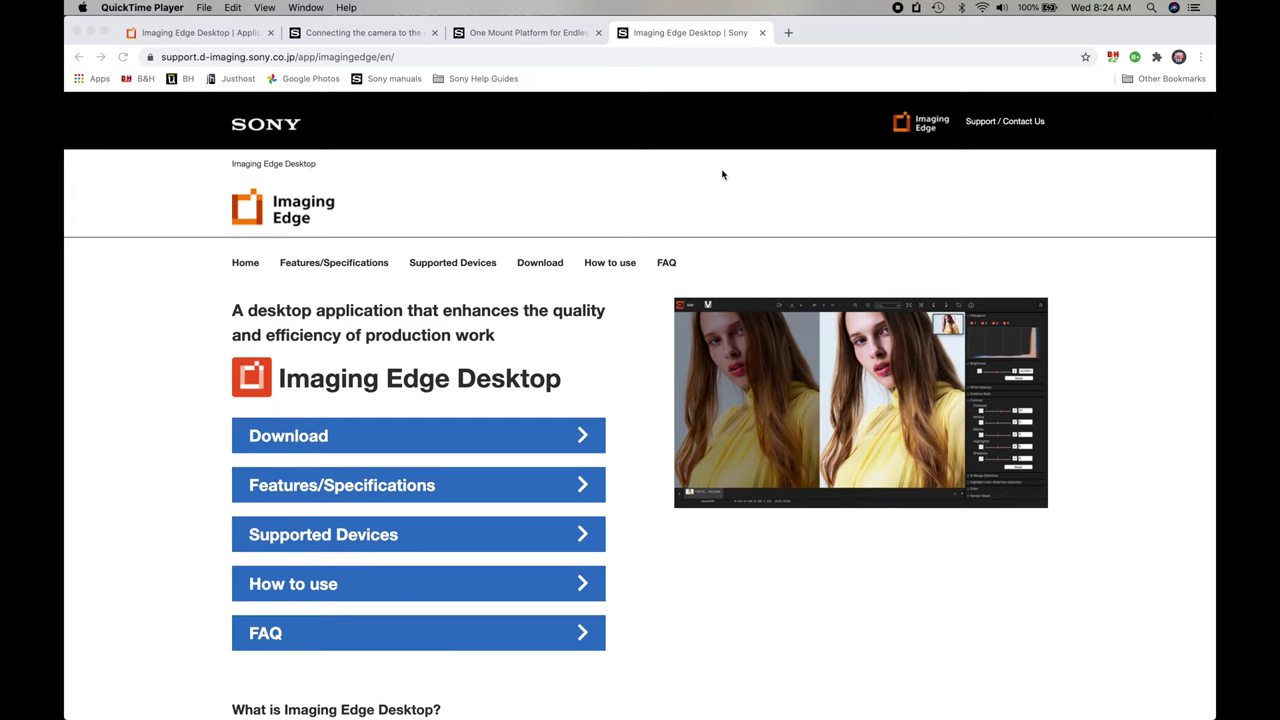
- Open the download page from the Imaging Edge Desktop support site and download the Mac version
left_click(288, 58)
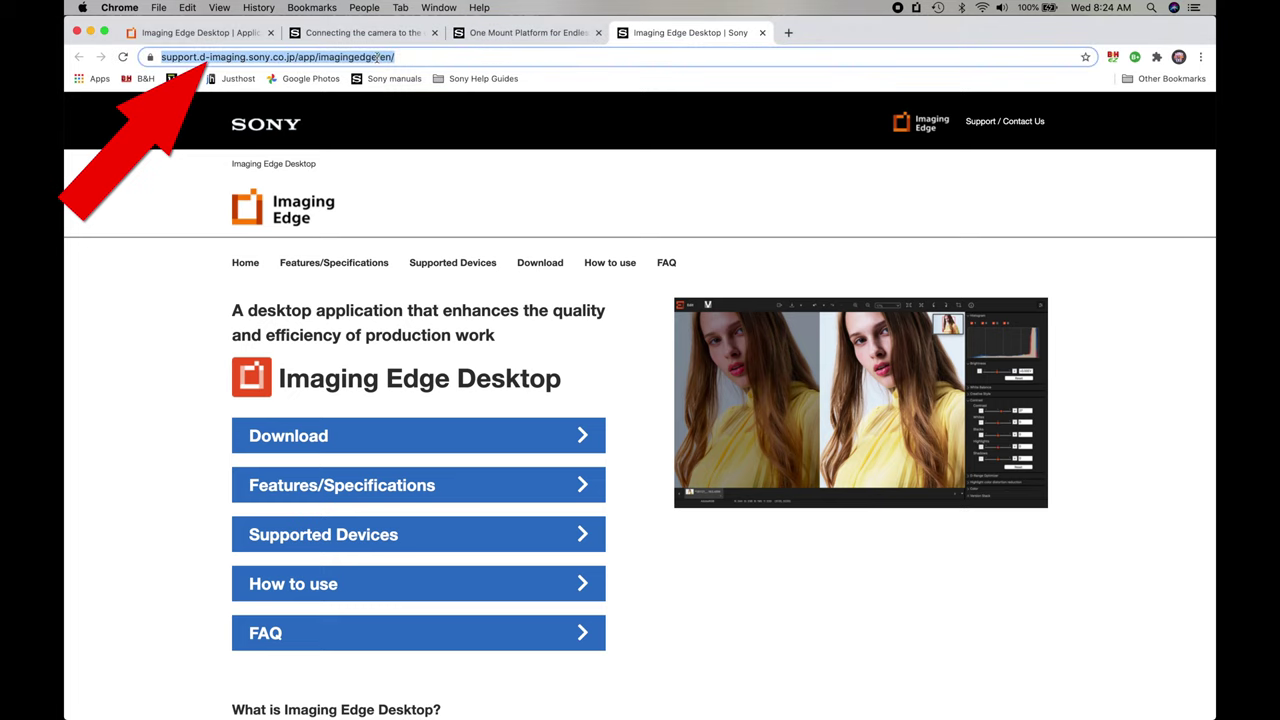
scroll(575, 283, "down", 3)
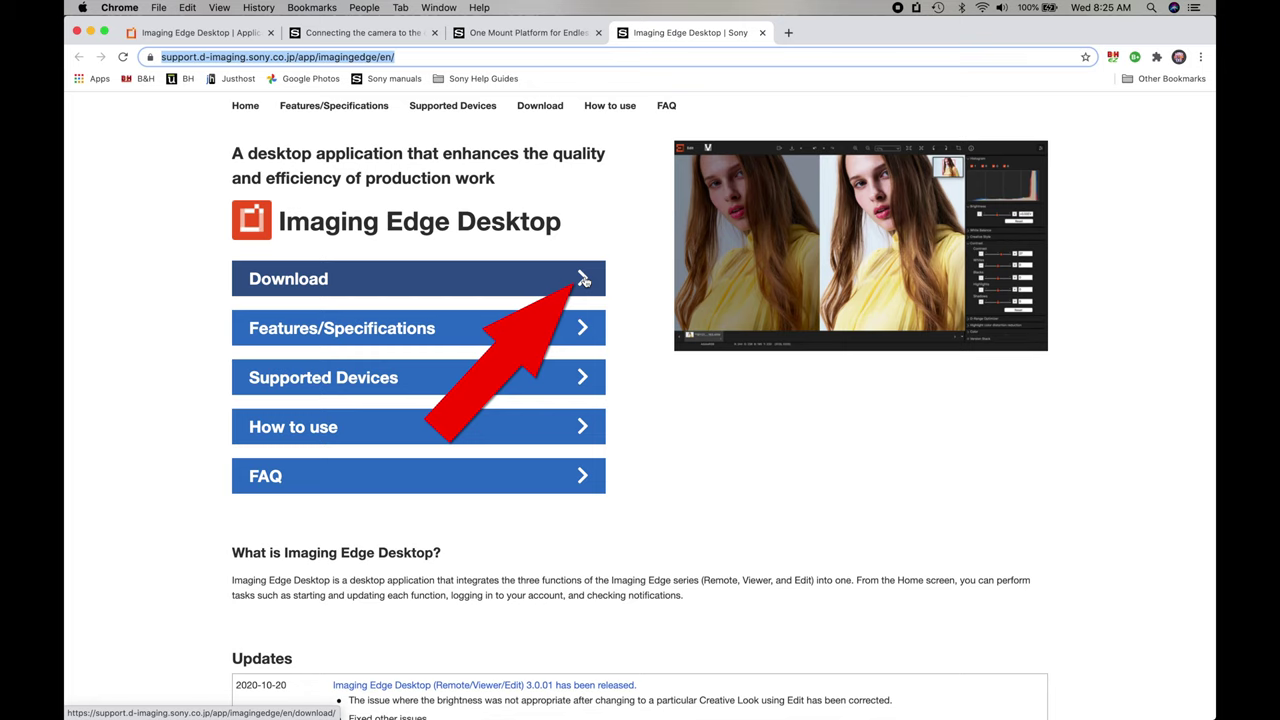
left_click(583, 280)
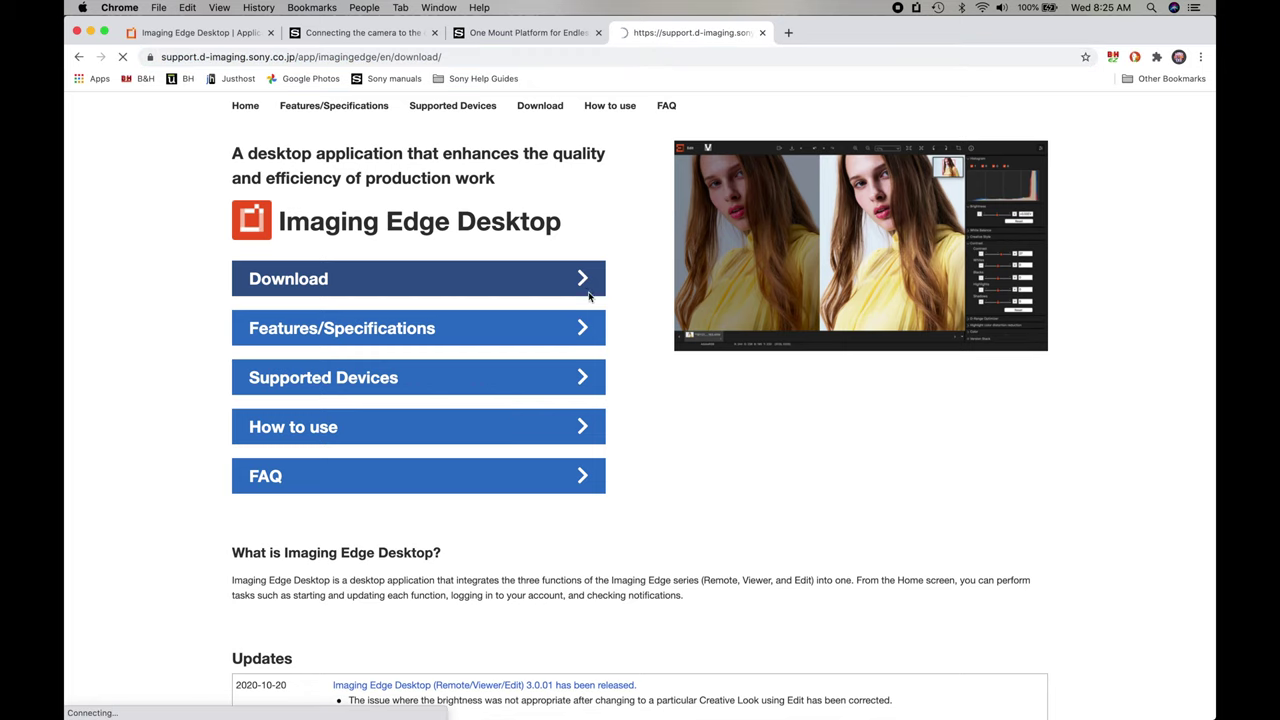
scroll(560, 460, "down", 3)
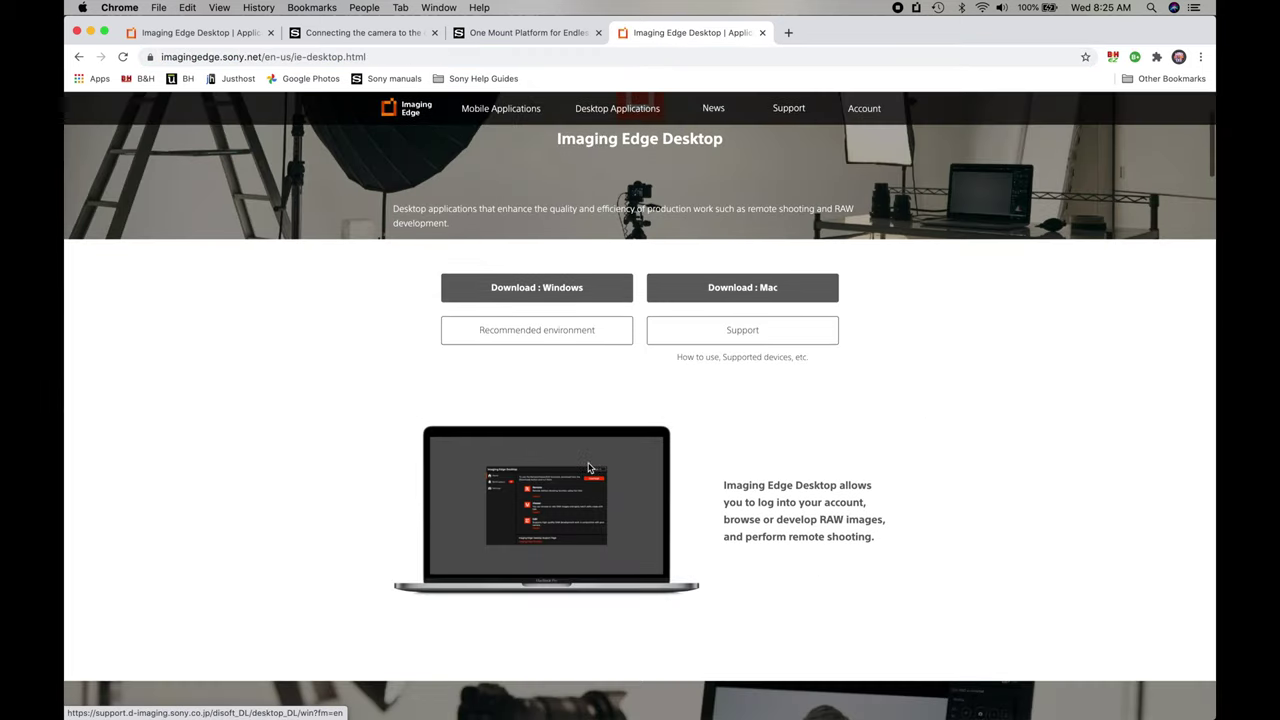
left_click(758, 289)
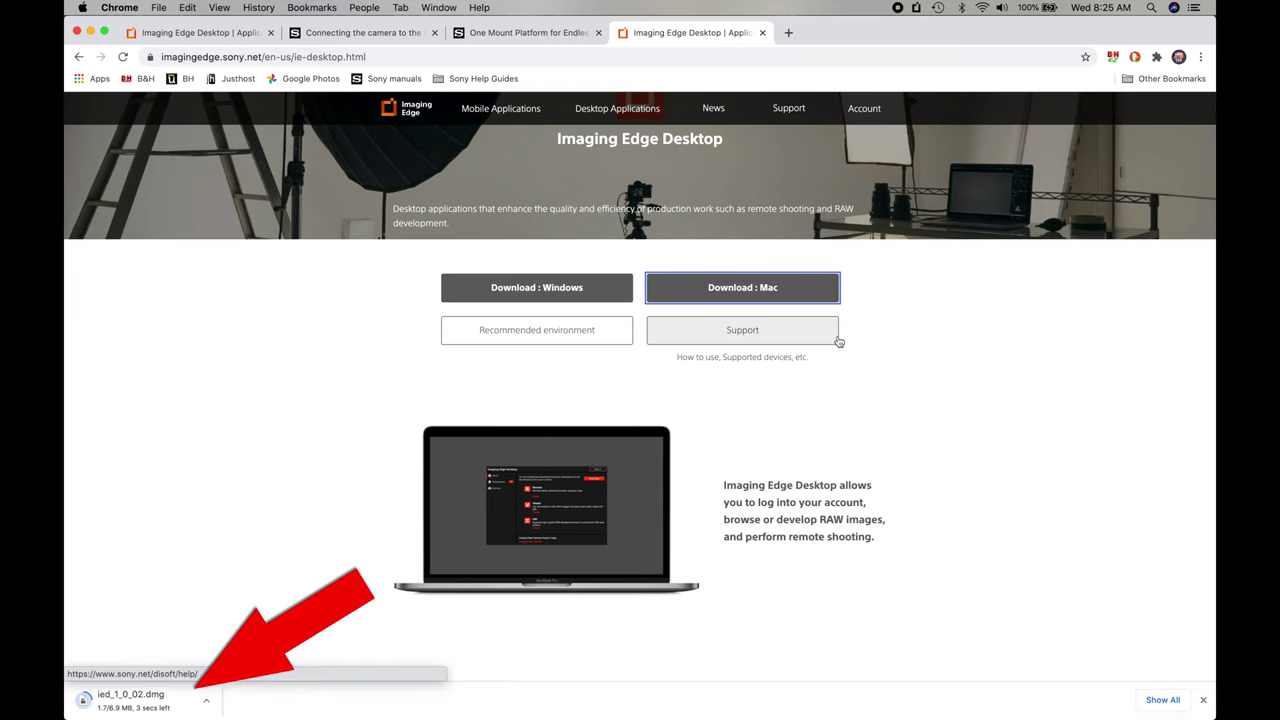
- Open the downloaded disk image, launch the ied_1_0_02.pkg installer as far as its introduction, and close it without installing
left_click(130, 701)
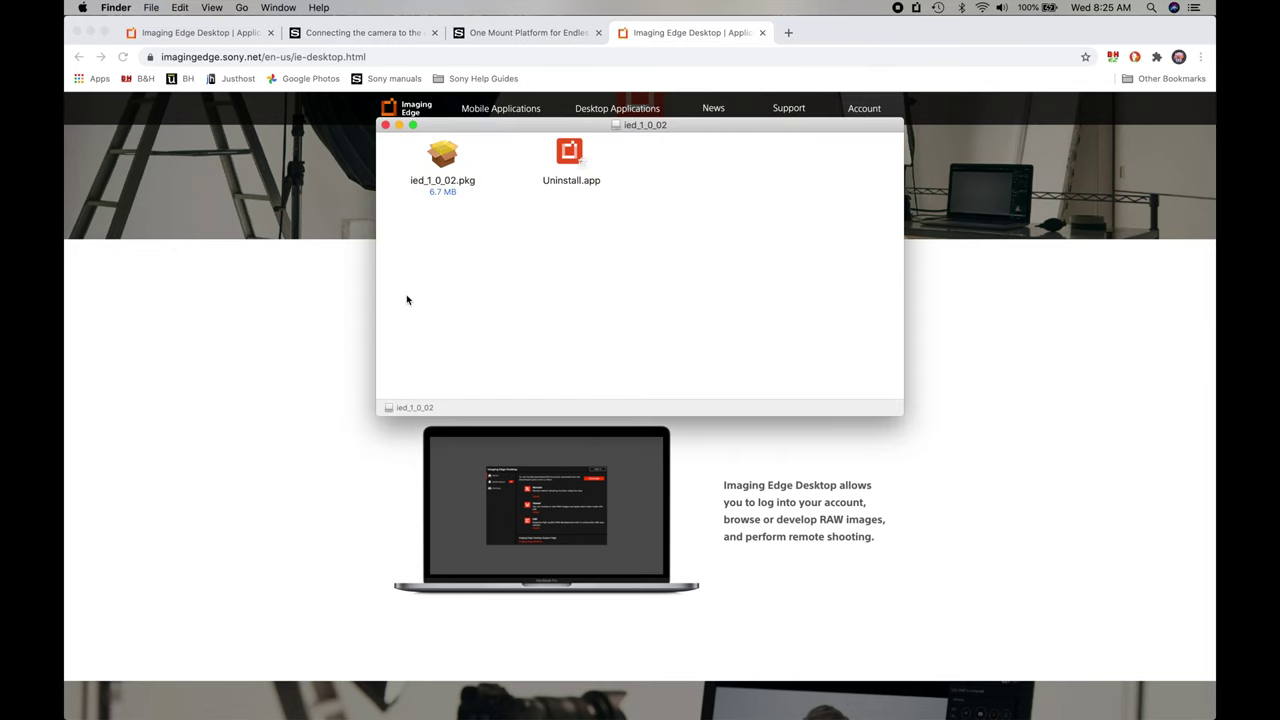
left_click_drag(602, 130, 657, 179)
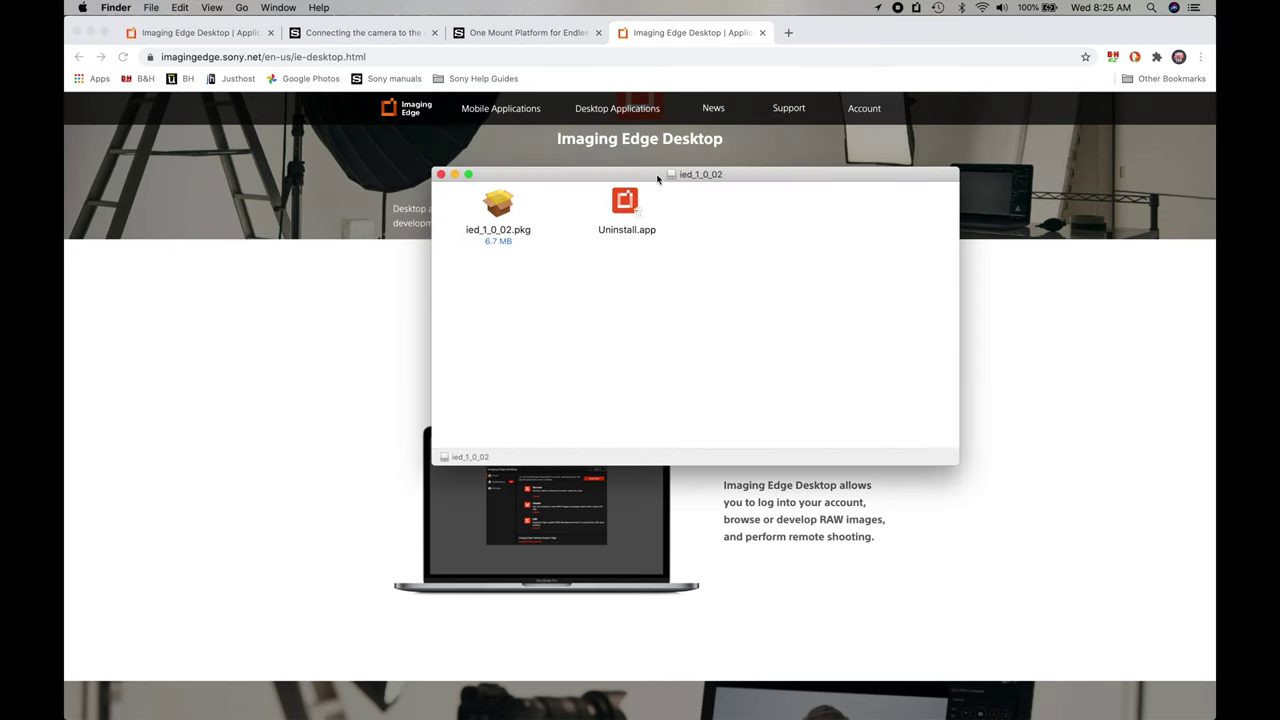
double_click(496, 208)
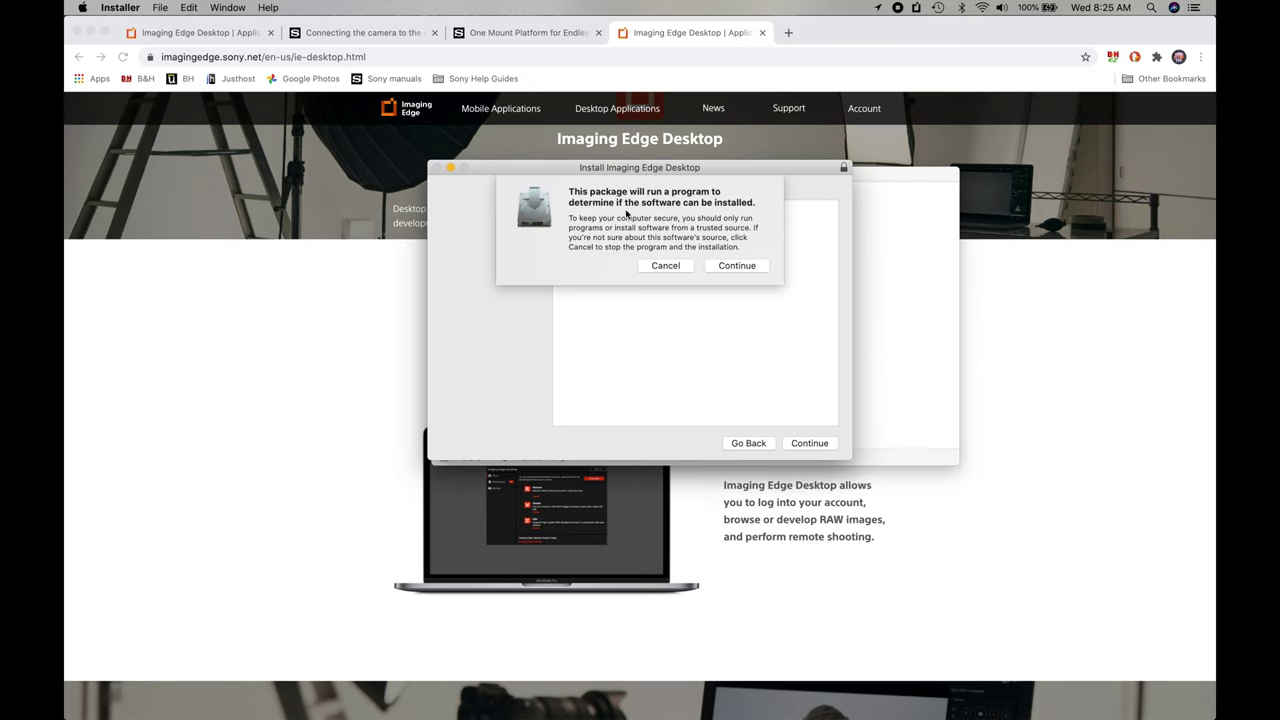
left_click(740, 266)
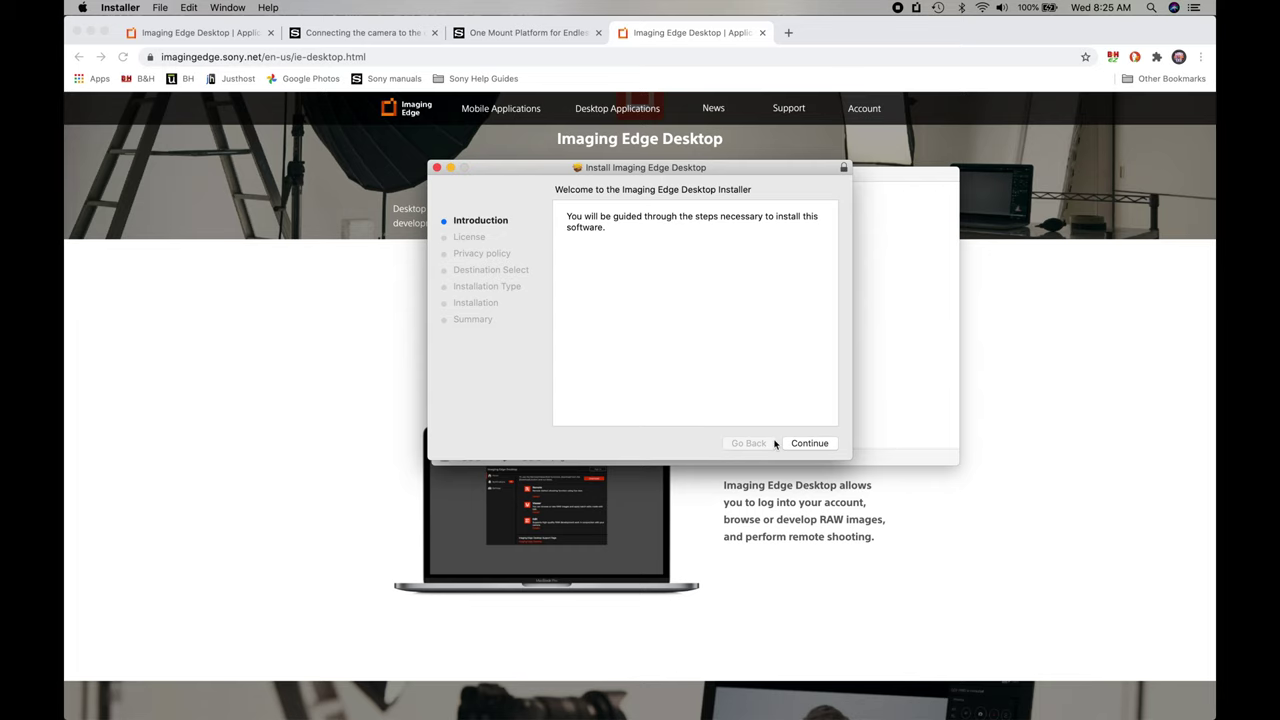
left_click(436, 169)
left_click(441, 174)
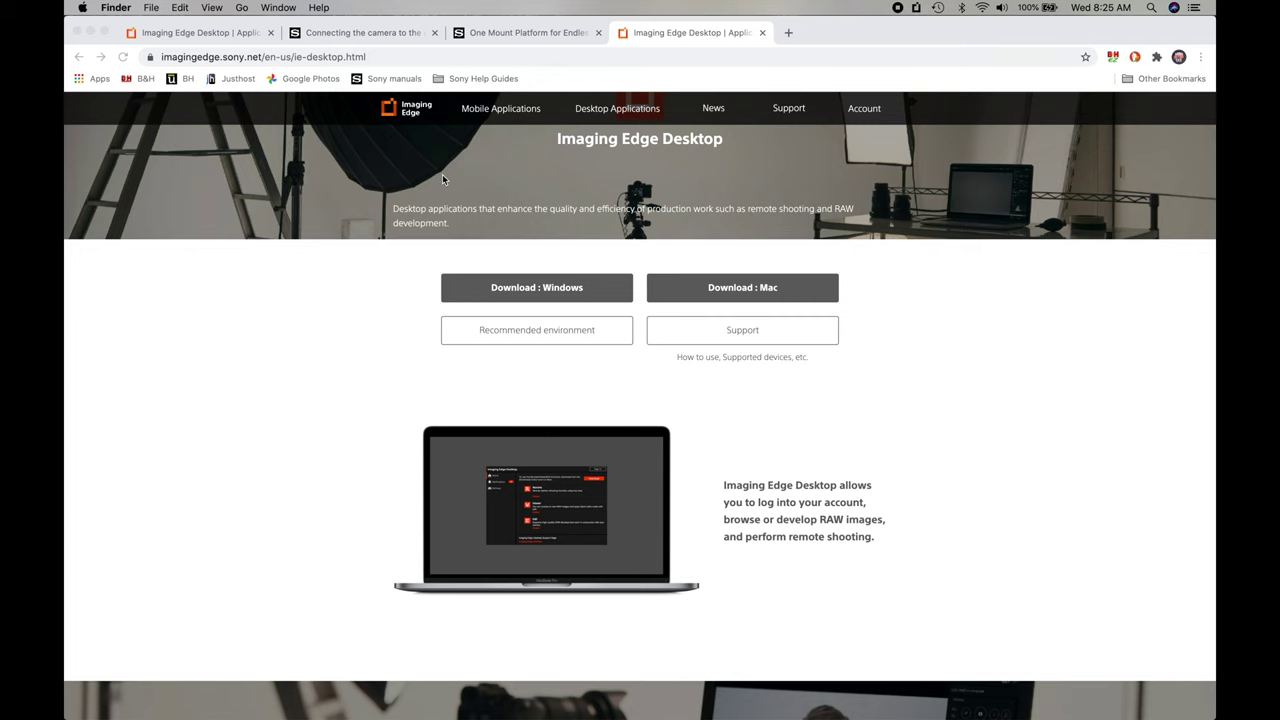
- Return to the Imaging Edge Desktop support page and view the categories of supported devices
left_click(79, 57)
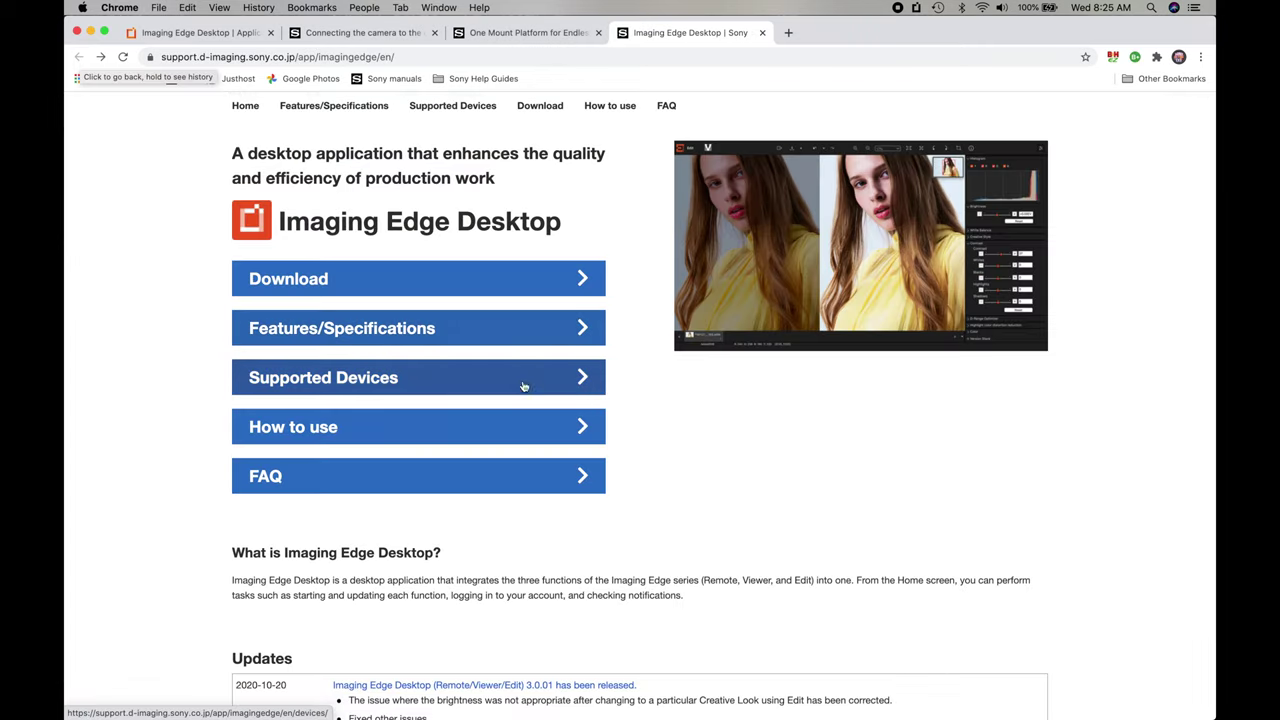
left_click(585, 380)
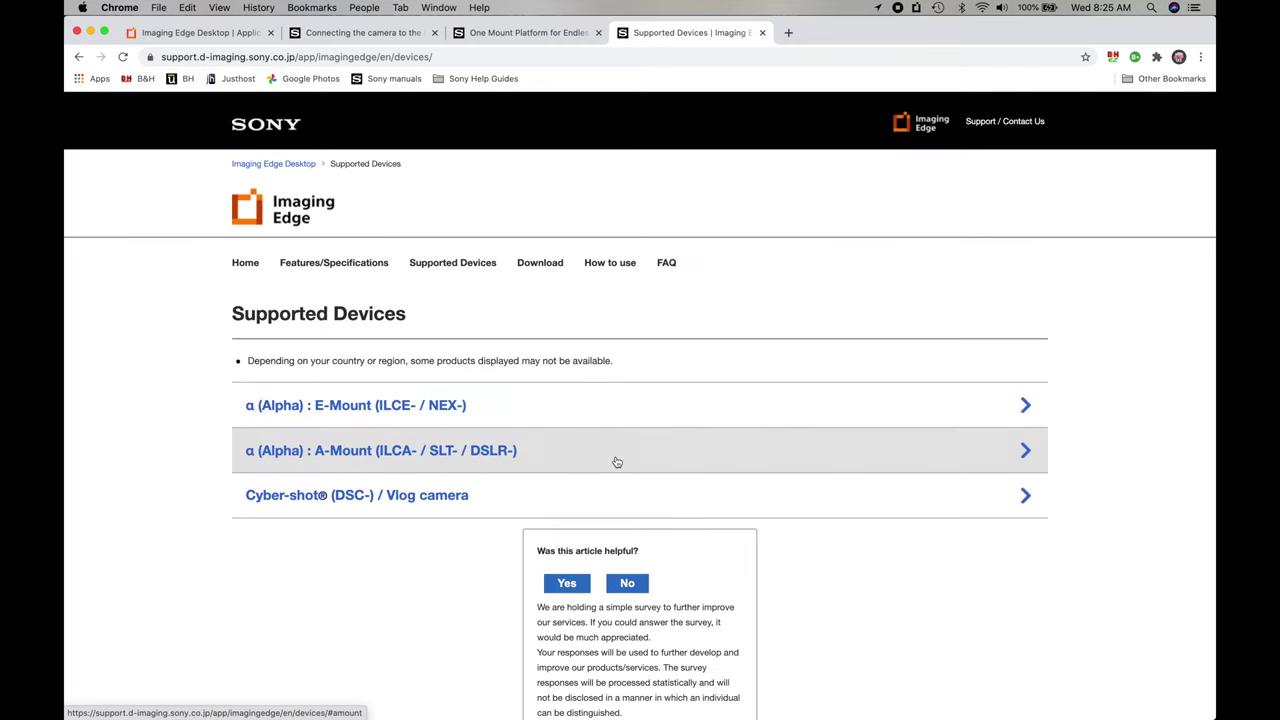
scroll(614, 460, "down", 3)
scroll(614, 460, "up", 2)
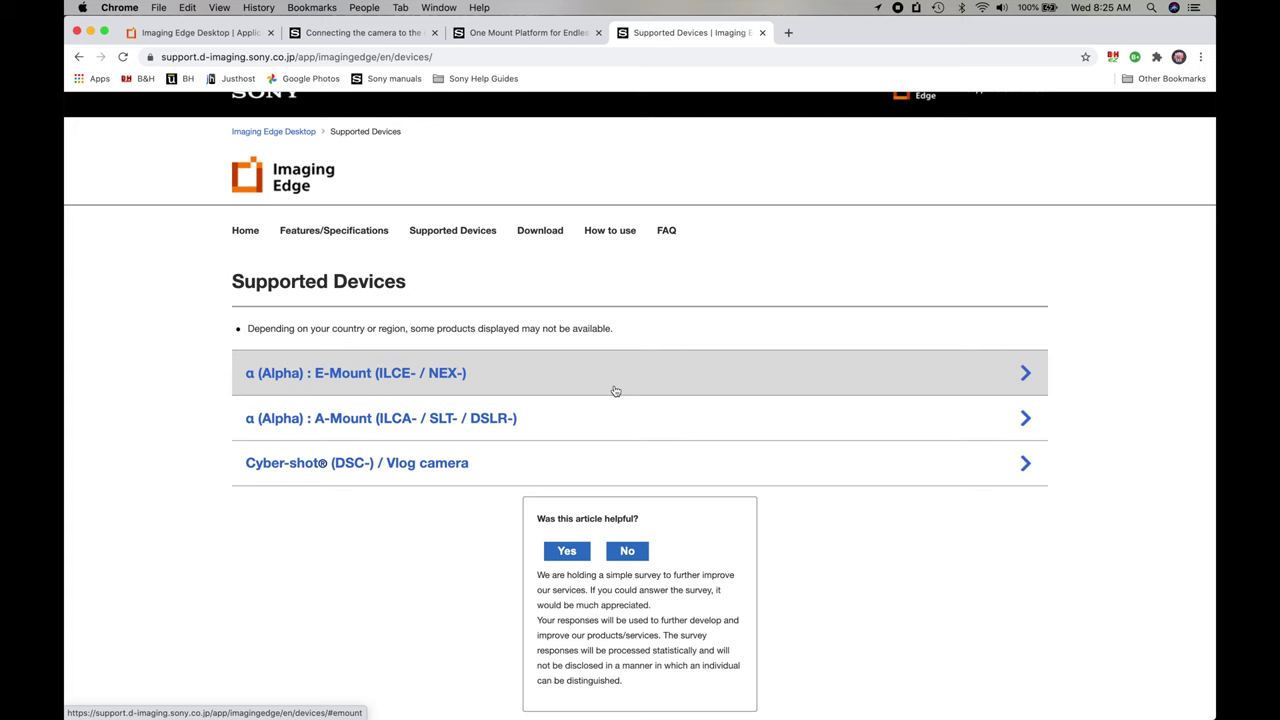
- Go back and look through the How to use page's table of contents, from browsing images to settings
left_click(79, 57)
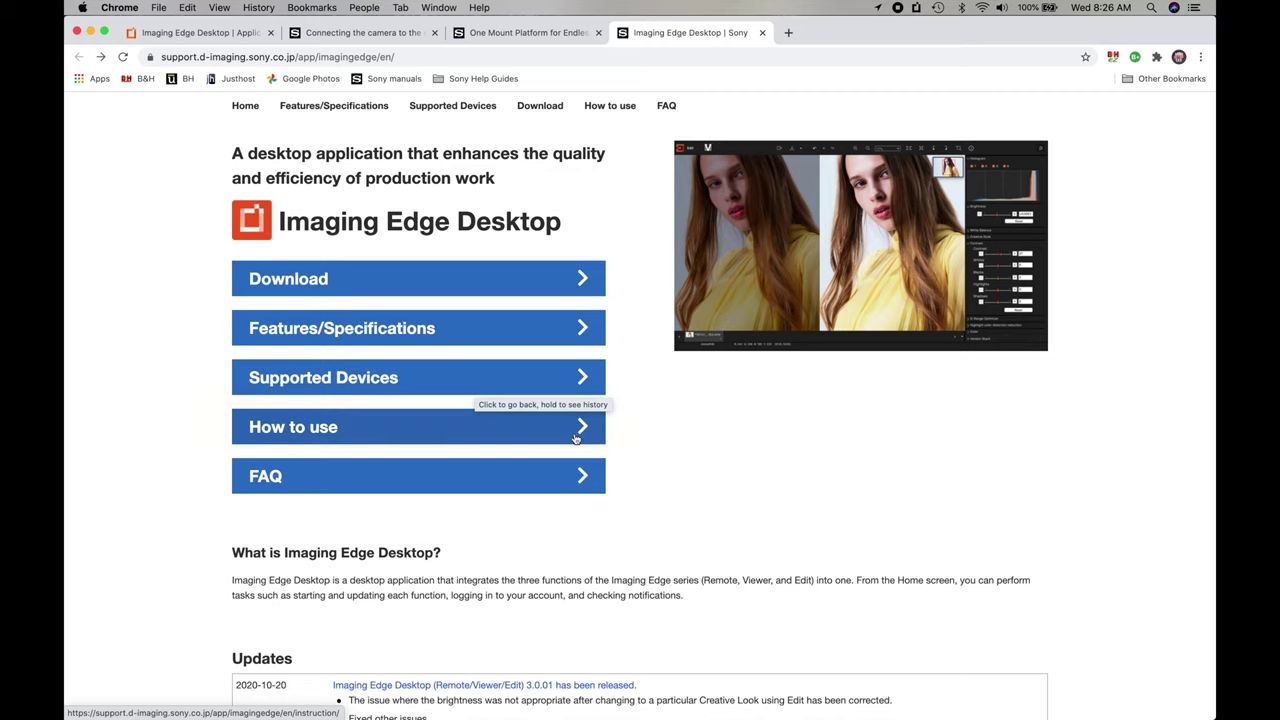
left_click(587, 428)
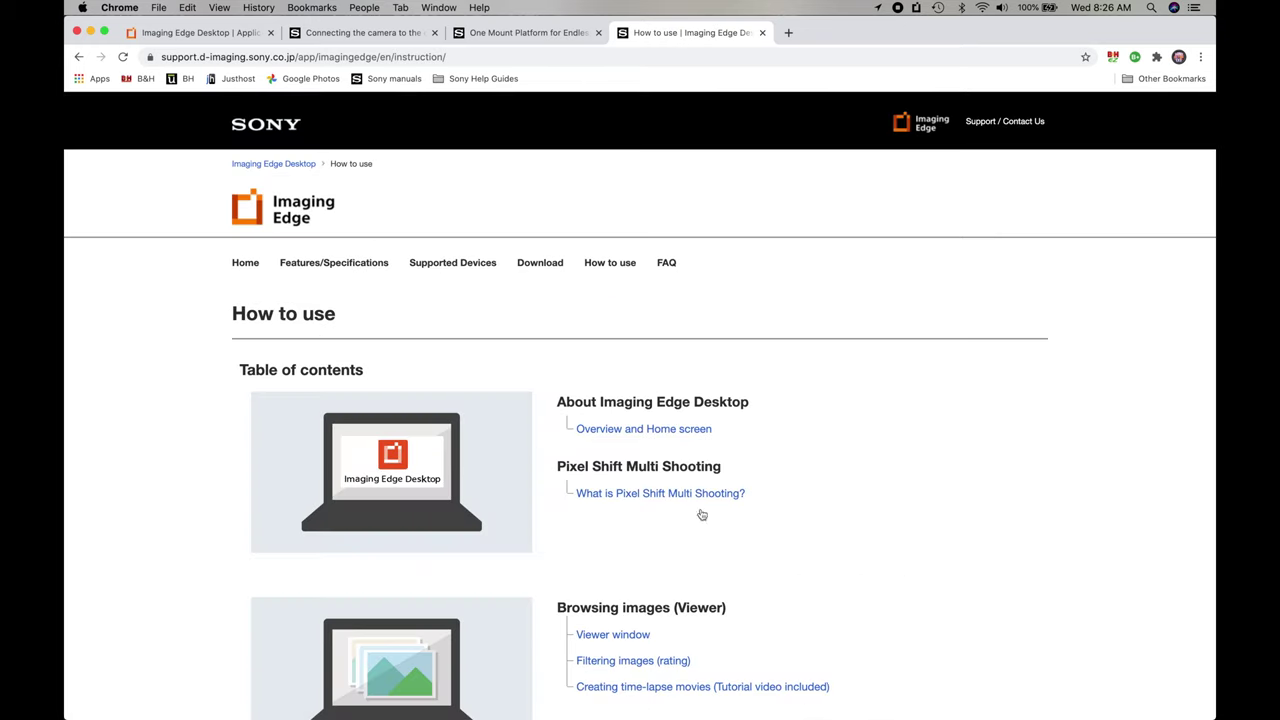
scroll(702, 514, "down", 4)
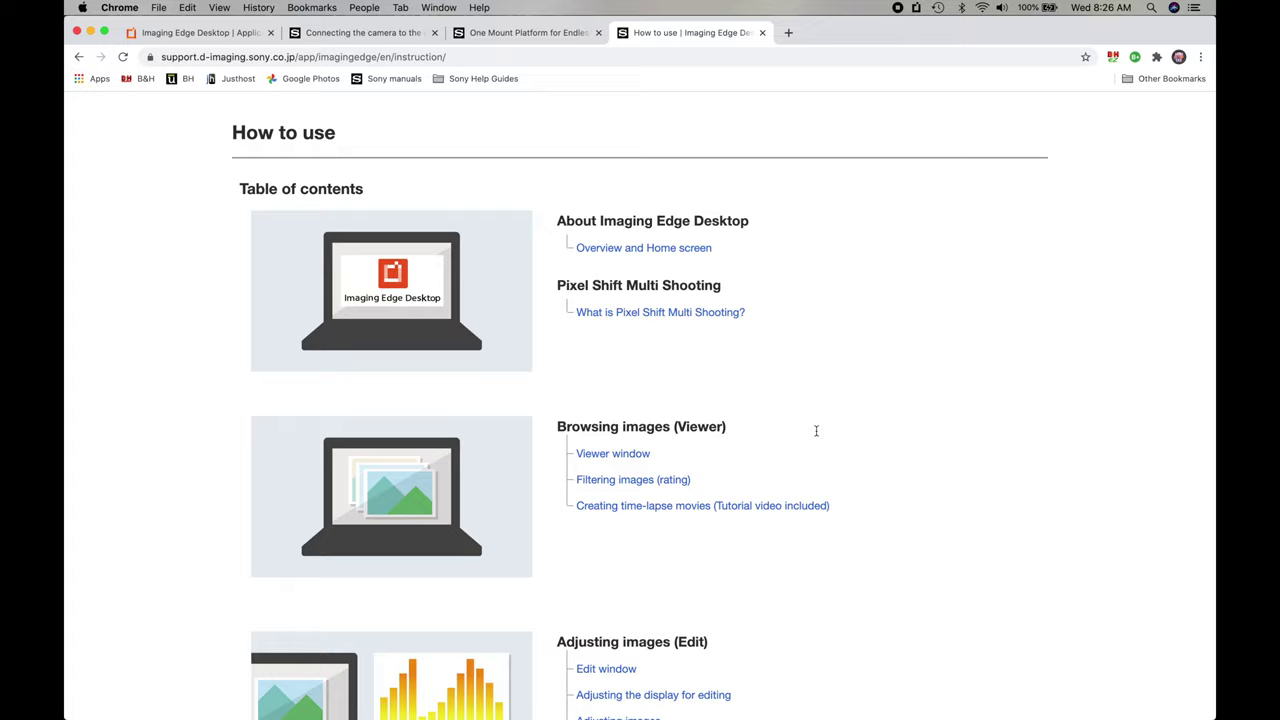
scroll(816, 431, "down", 6)
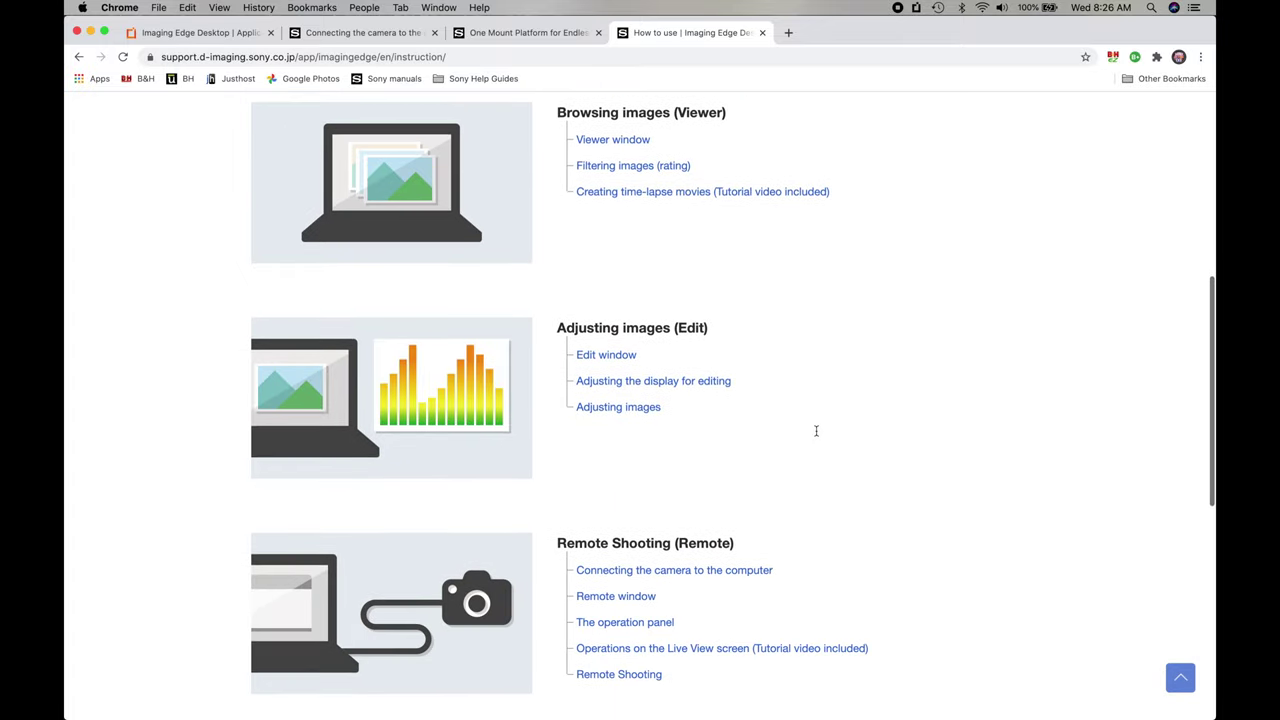
scroll(816, 431, "down", 4)
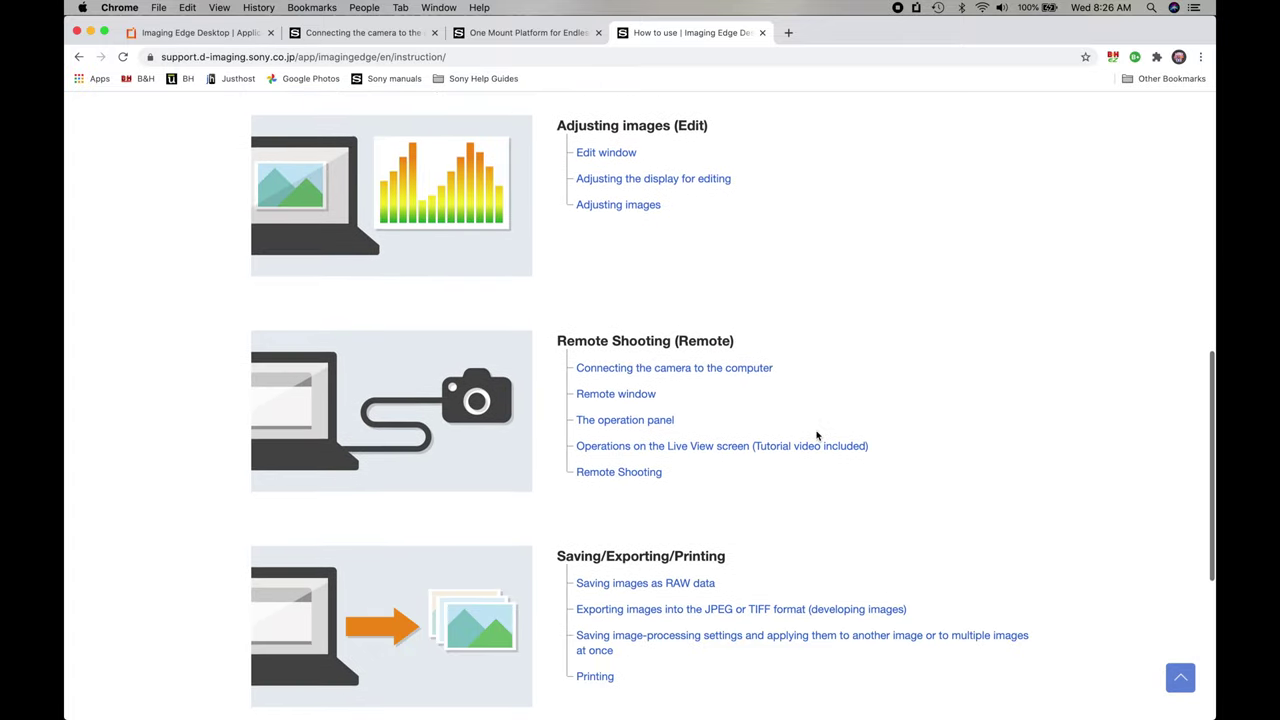
scroll(816, 436, "down", 4)
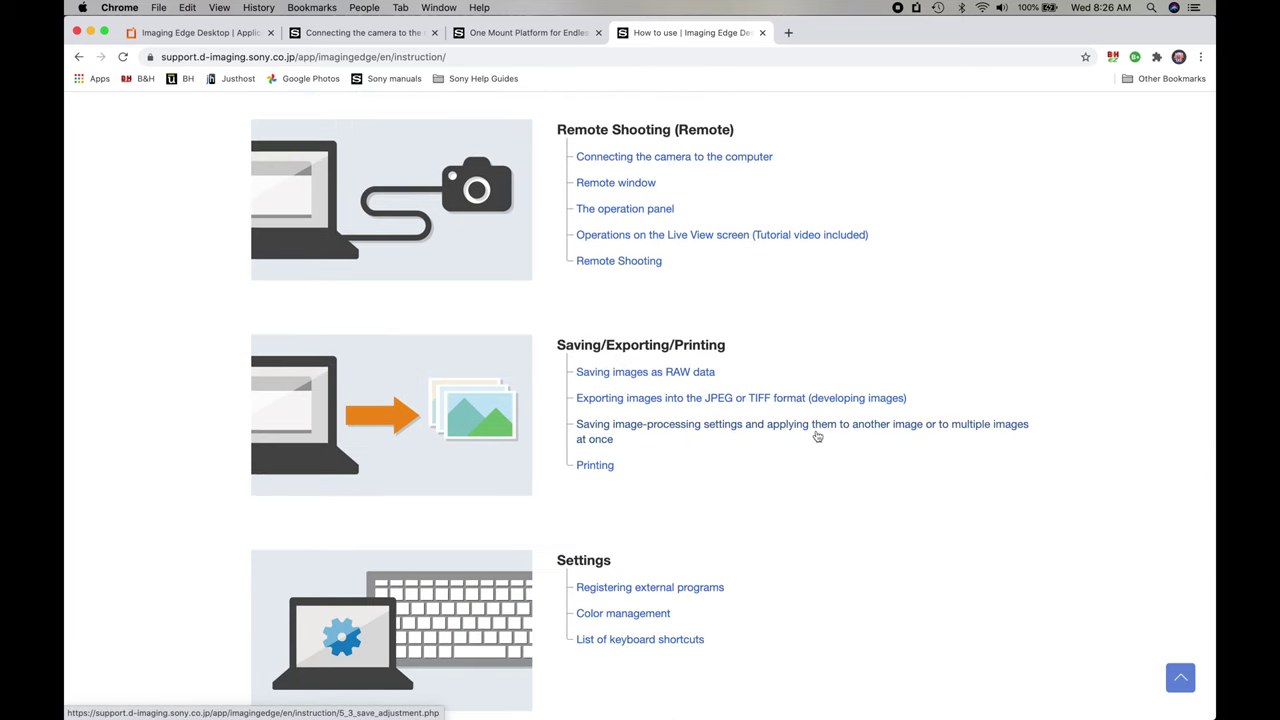
scroll(816, 436, "up", 10)
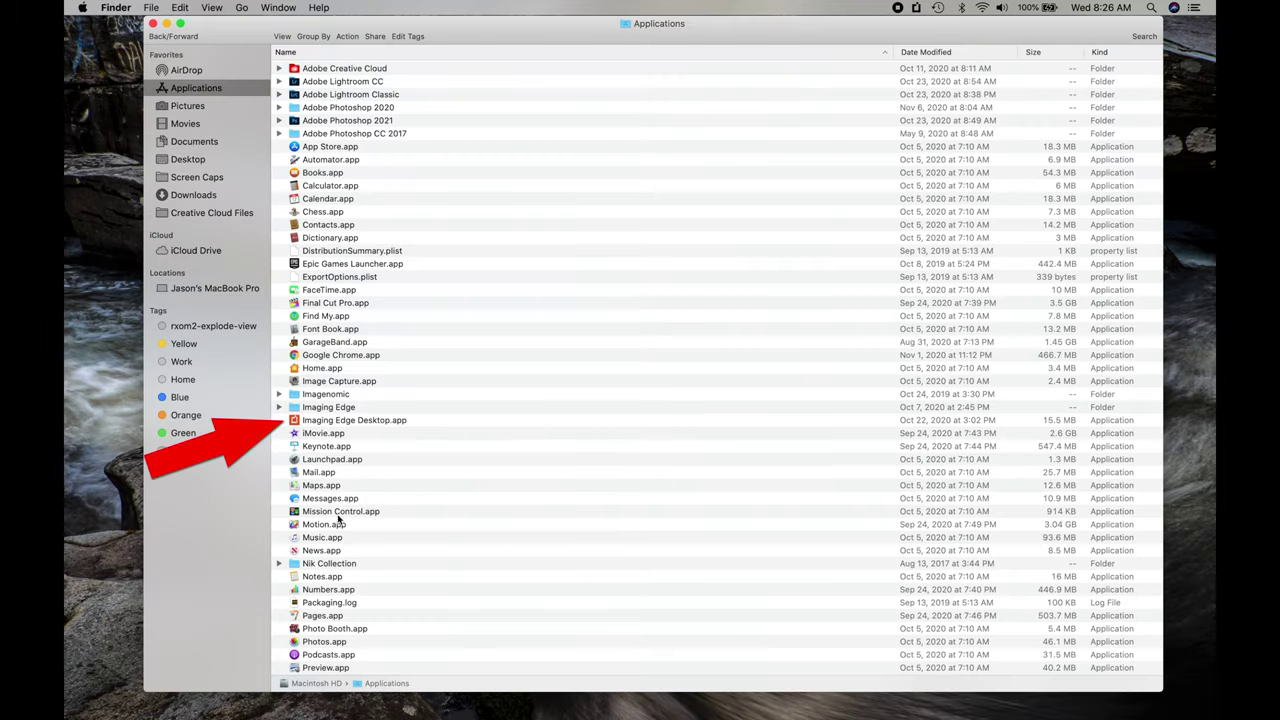
- Launch Imaging Edge Desktop from the Applications folder, clear the Finder window away and reposition the launcher window
double_click(340, 421)
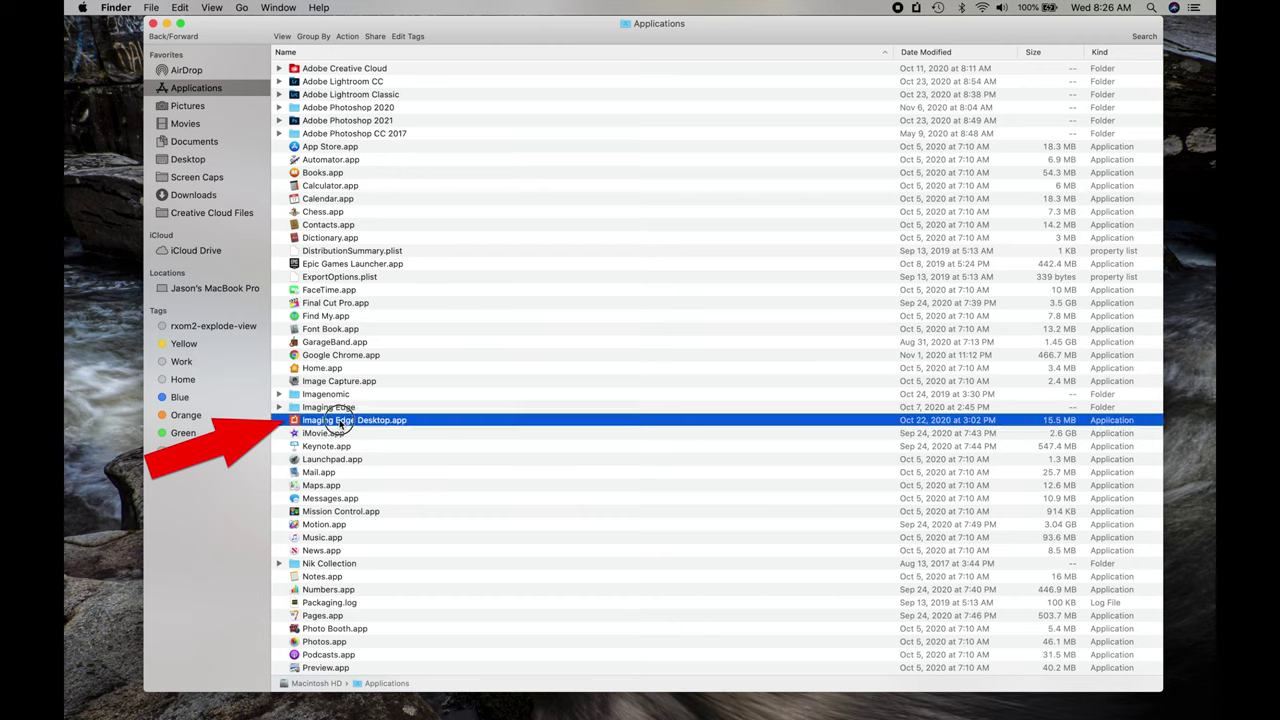
left_click(167, 23)
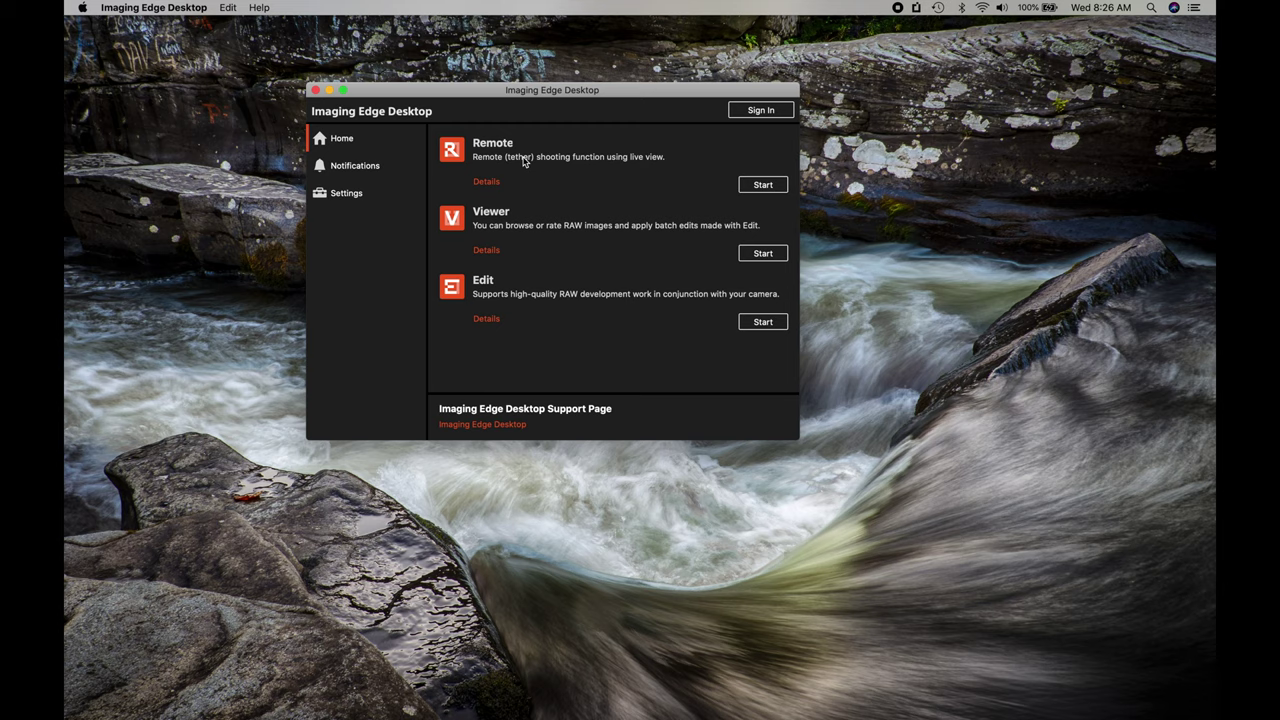
left_click_drag(658, 105, 632, 102)
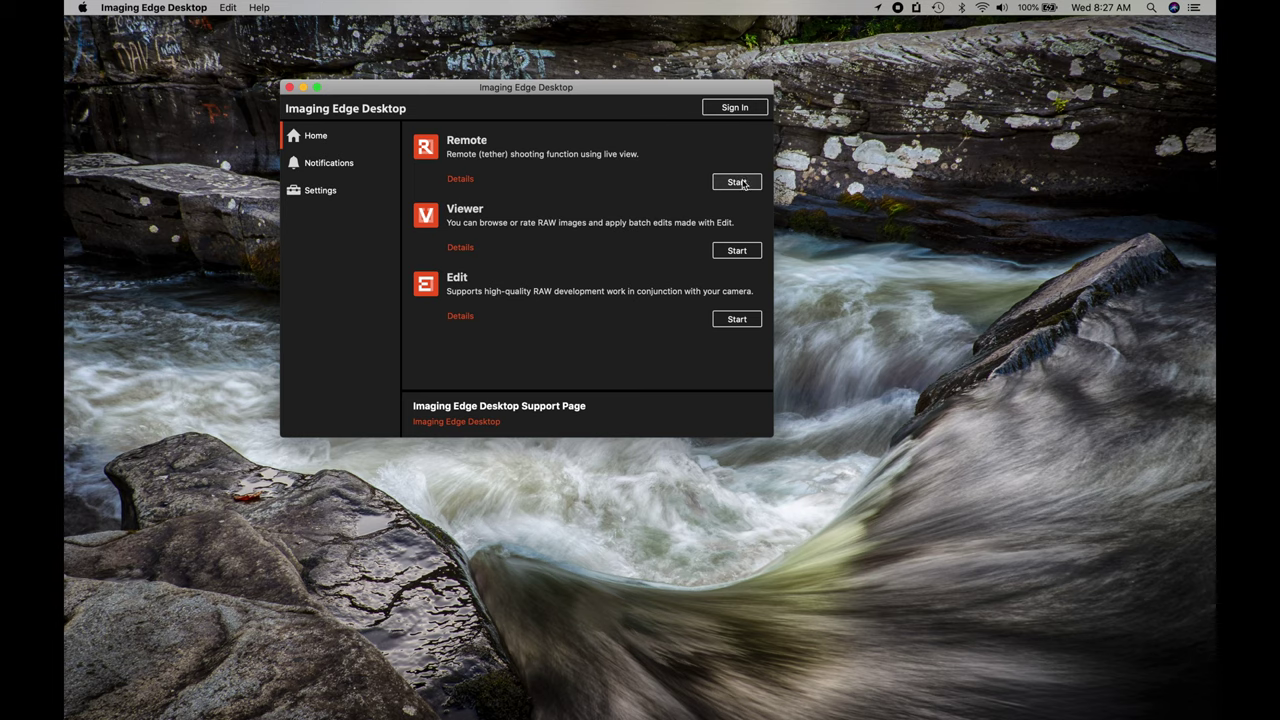
- Start the Remote function, connect to the ILCE-6400 camera over USB, and expand the Remote window to full screen
left_click(744, 184)
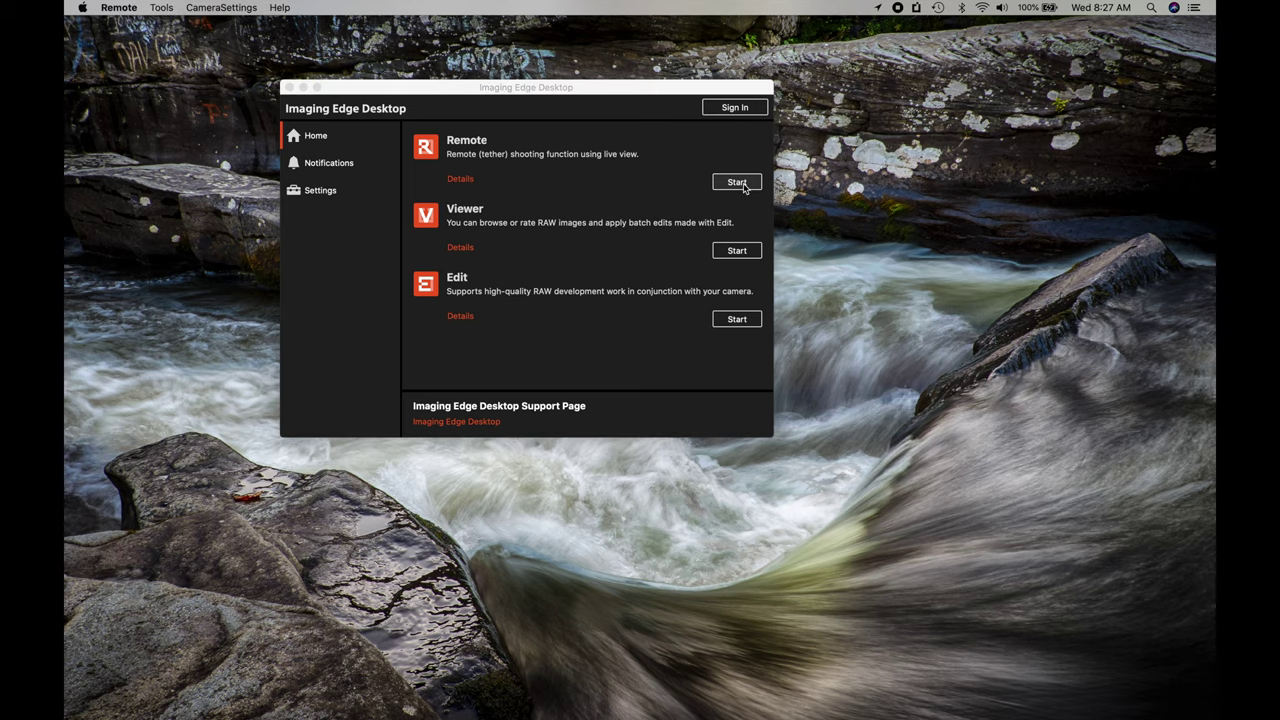
left_click_drag(476, 140, 478, 112)
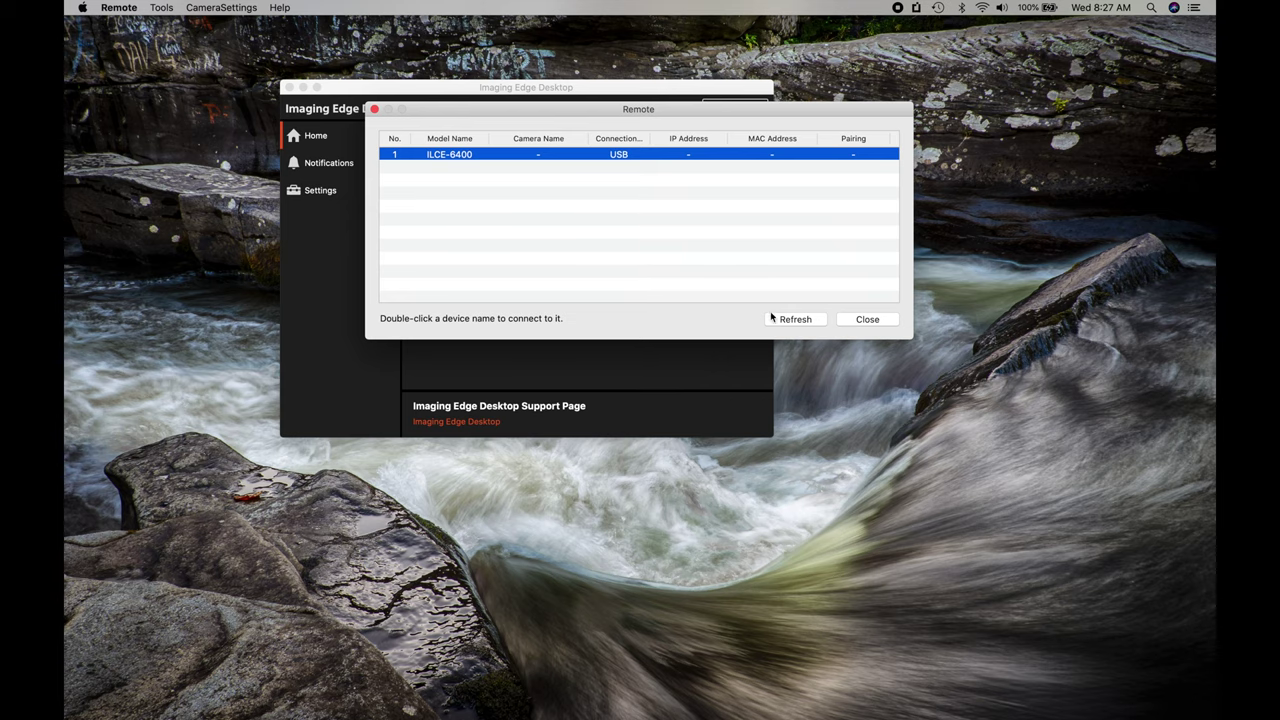
double_click(450, 154)
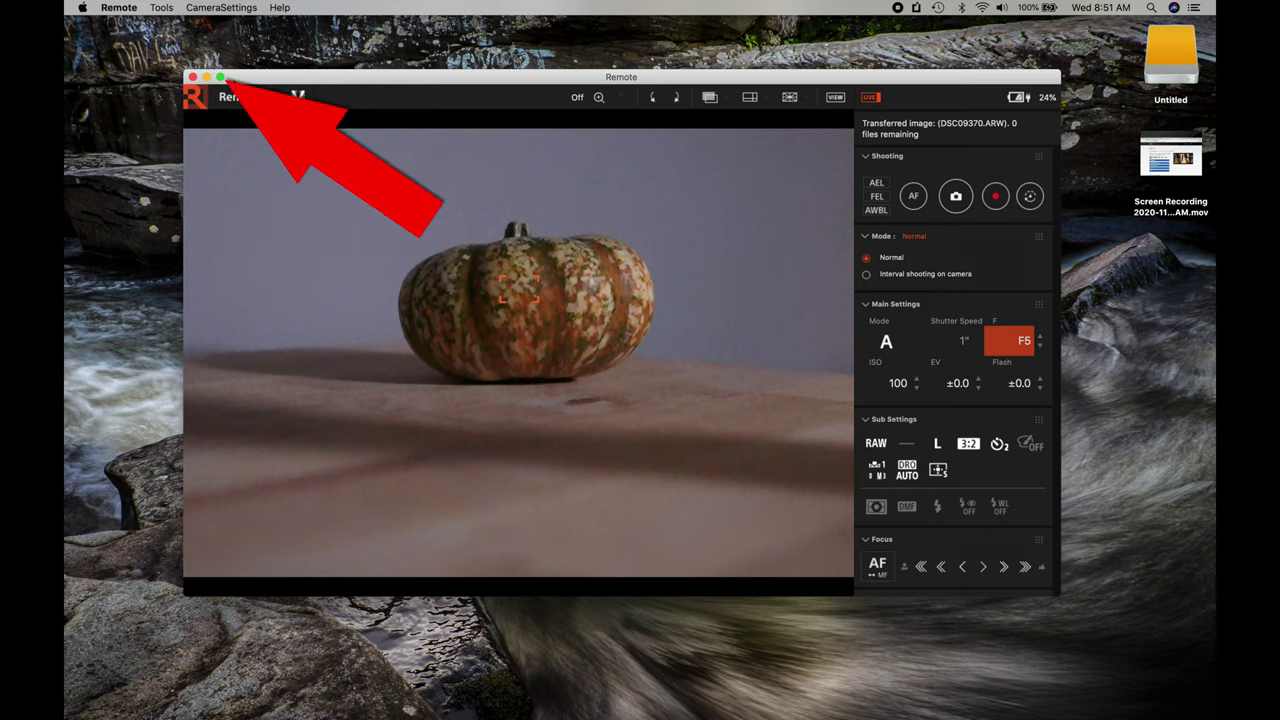
left_click(221, 78)
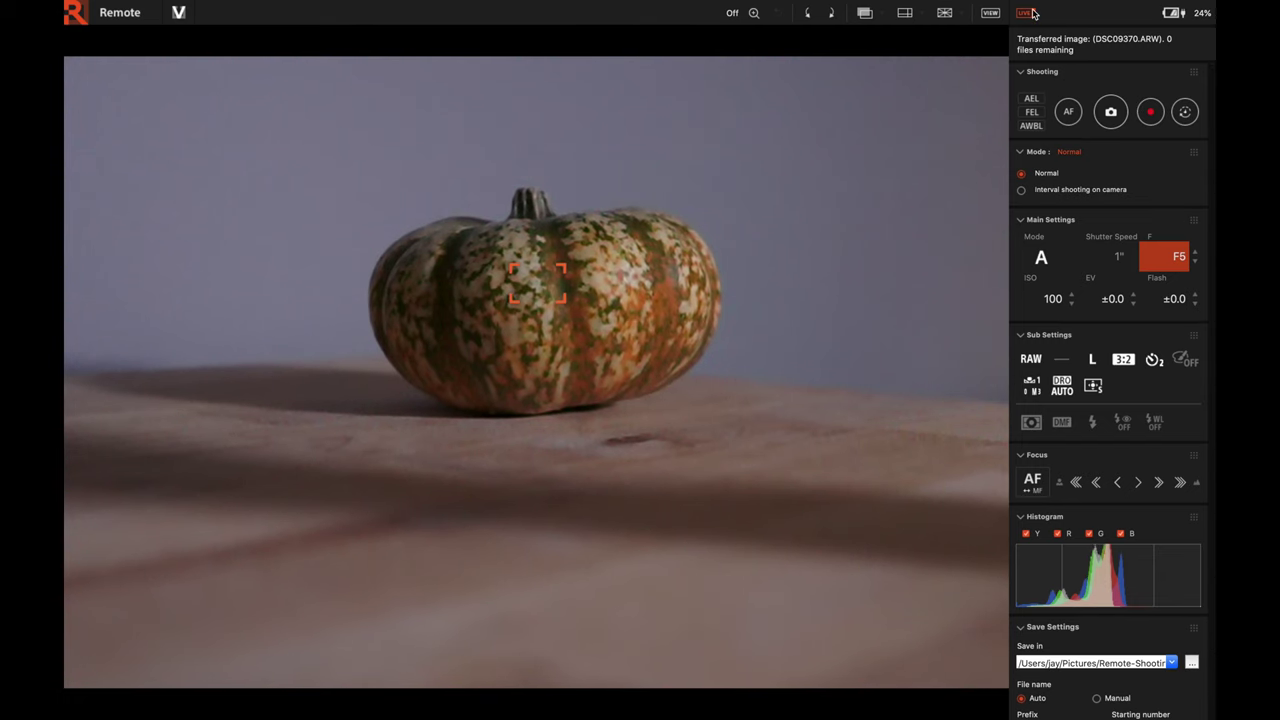
- Magnify the live view and return it to normal, and open the overlay image chooser without picking a file
left_click(753, 15)
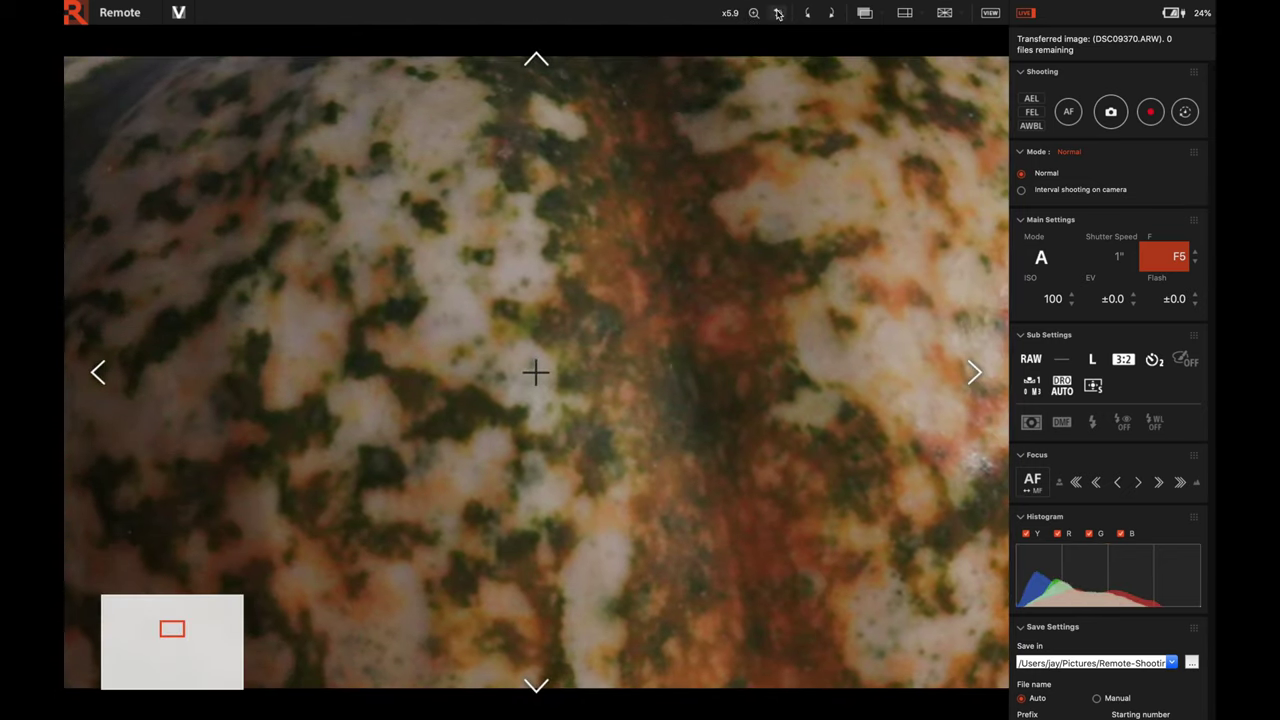
left_click(779, 13)
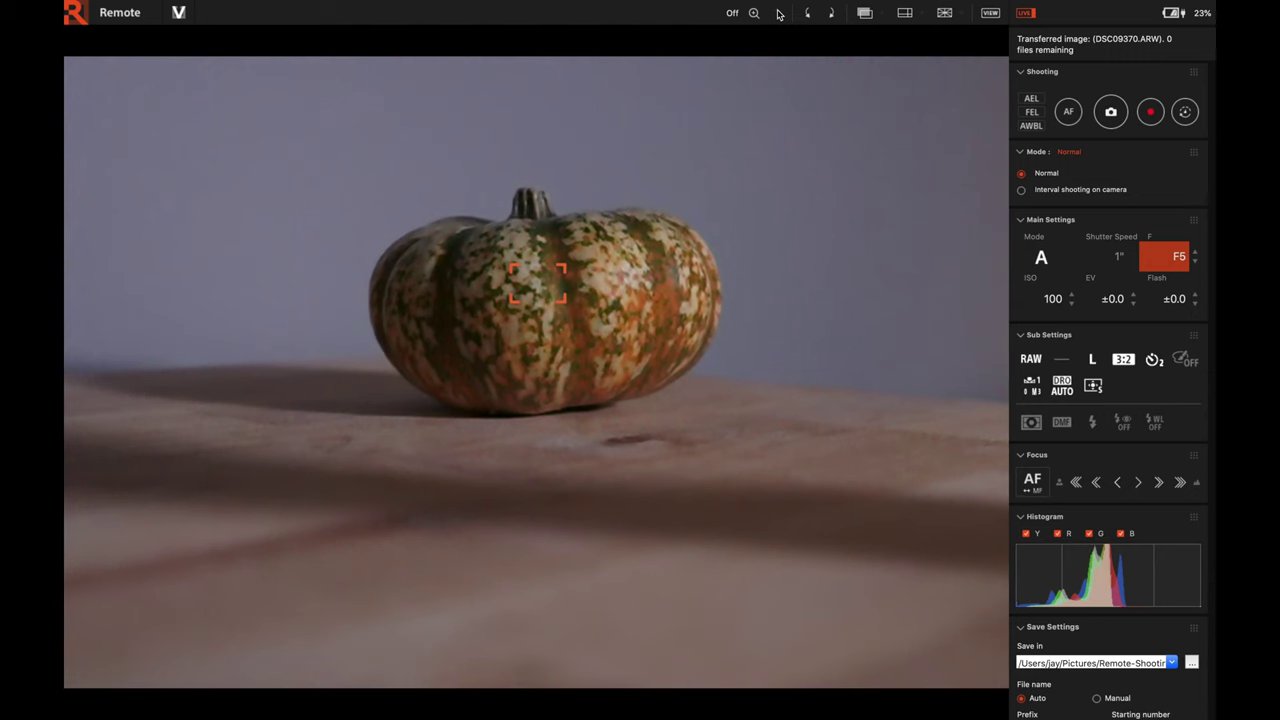
left_click(864, 14)
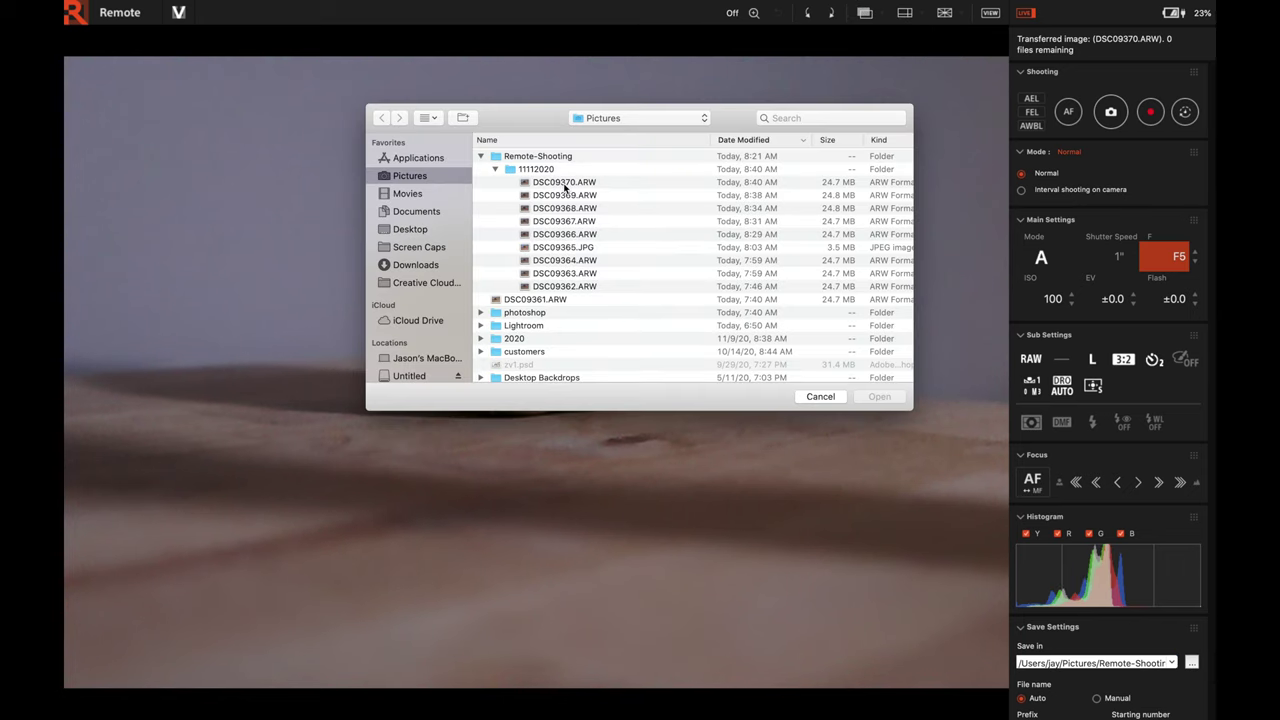
left_click(818, 395)
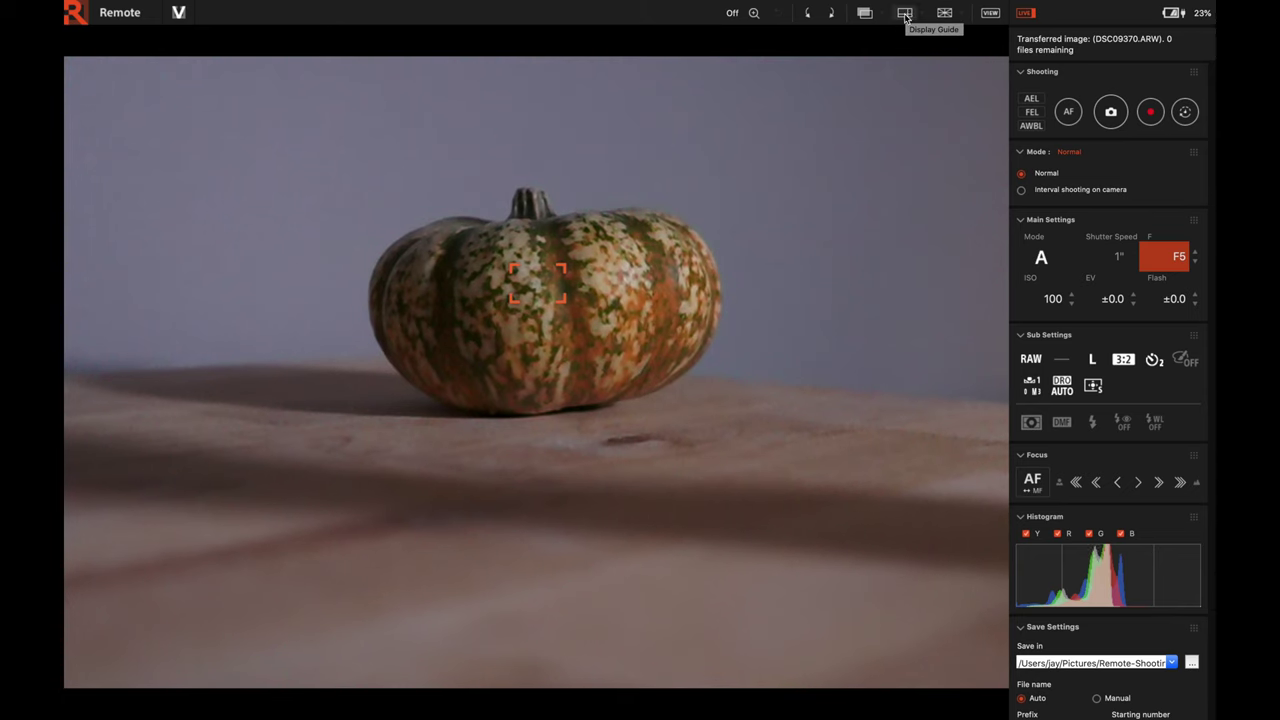
- Turn the display guide on and off over the live view, and do the same with the grid
left_click(905, 15)
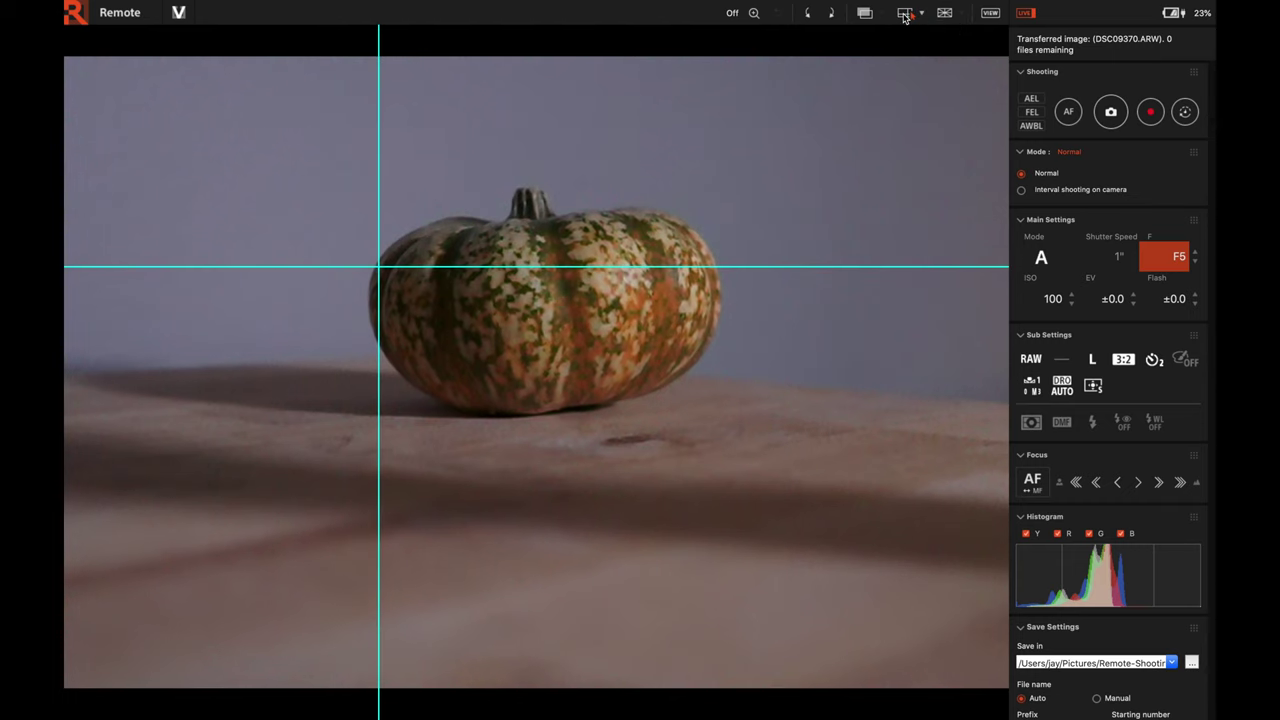
left_click(905, 15)
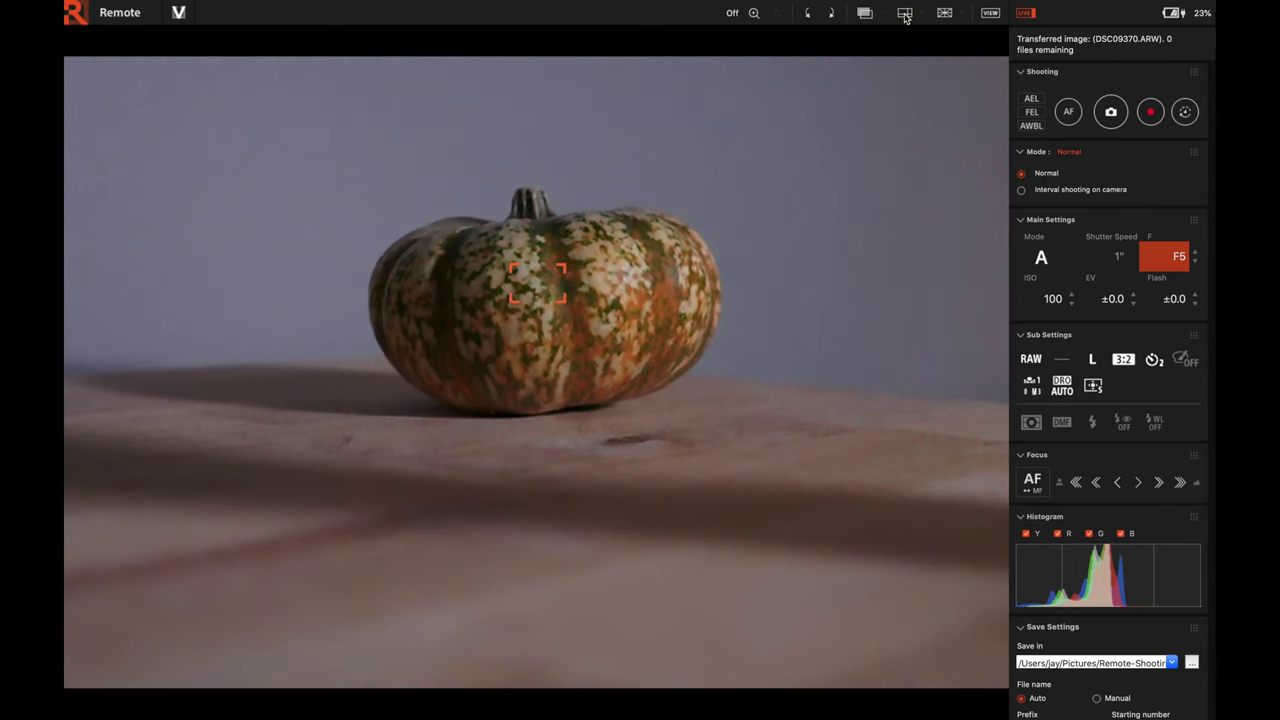
left_click(941, 14)
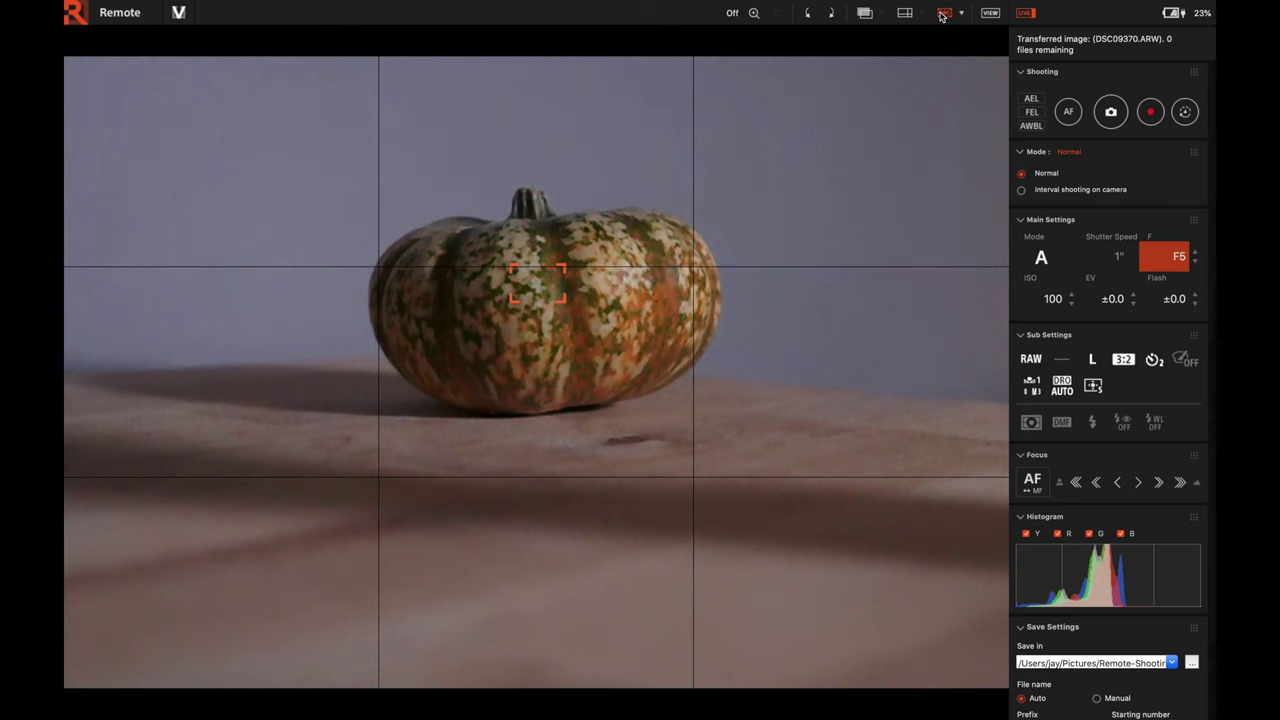
left_click(941, 14)
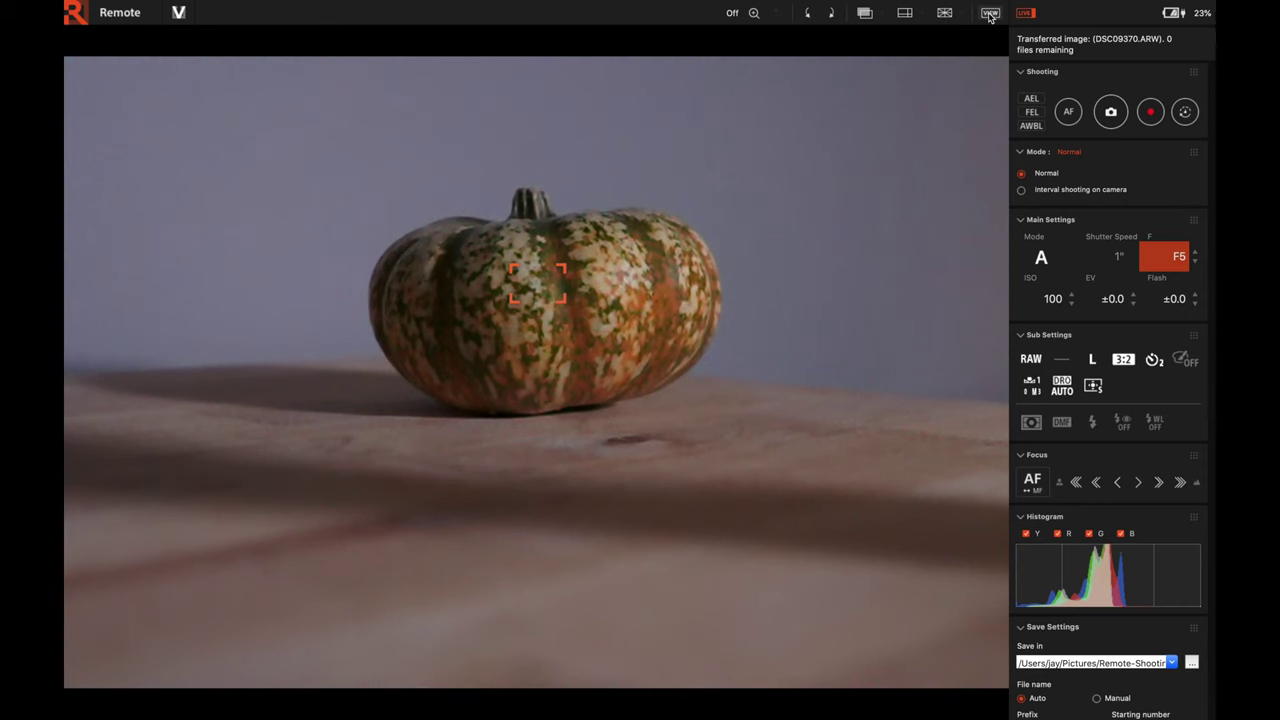
- Toggle the VIEW display setting on and off, and turn the live view off and back on
left_click(988, 15)
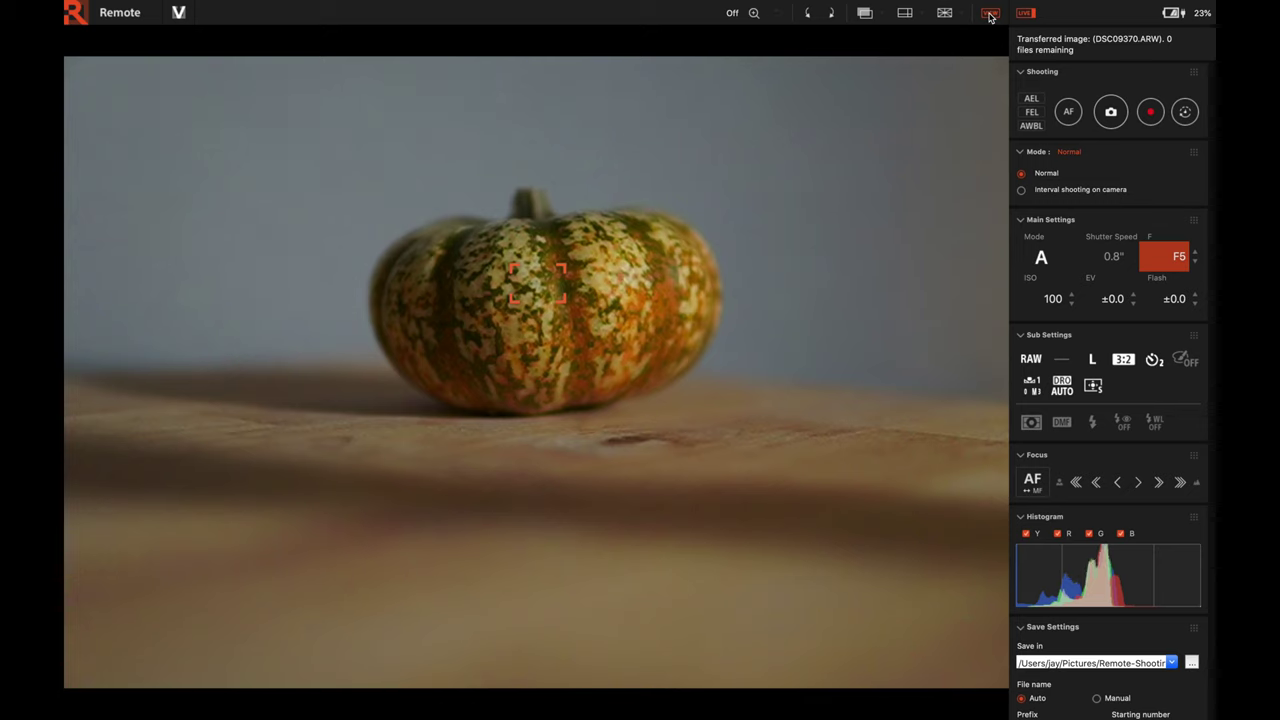
left_click(989, 15)
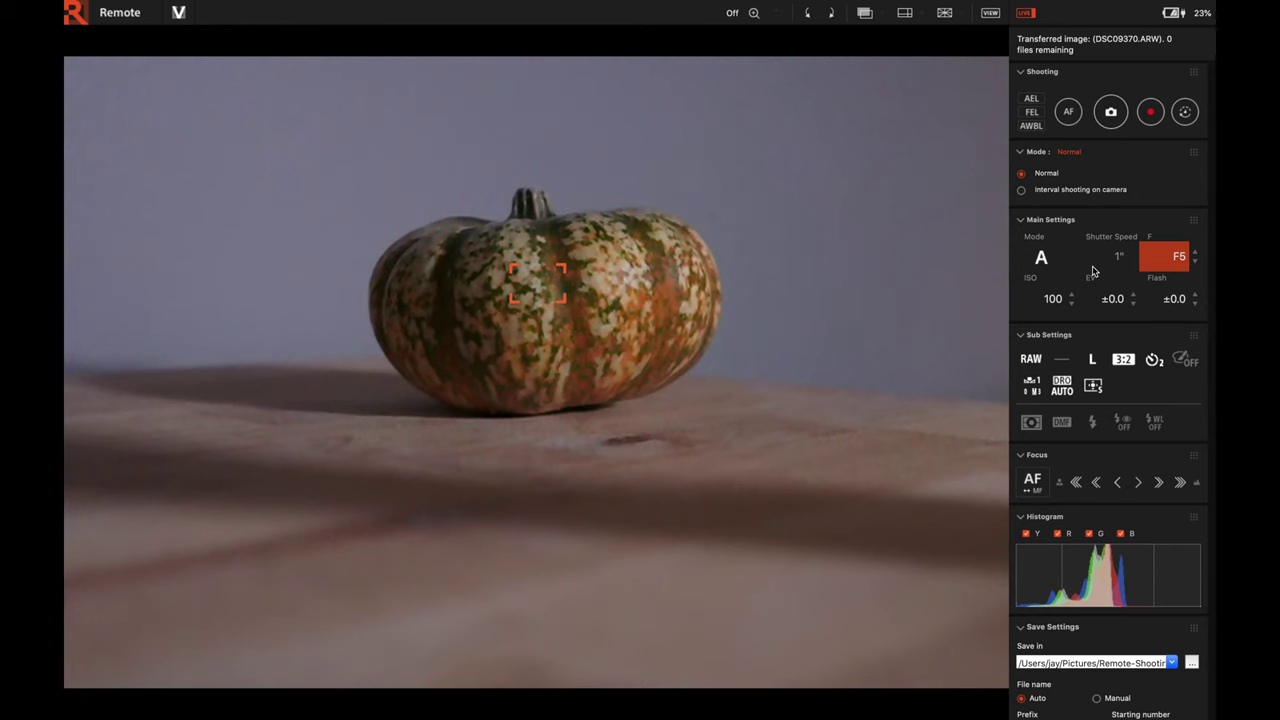
left_click(1026, 14)
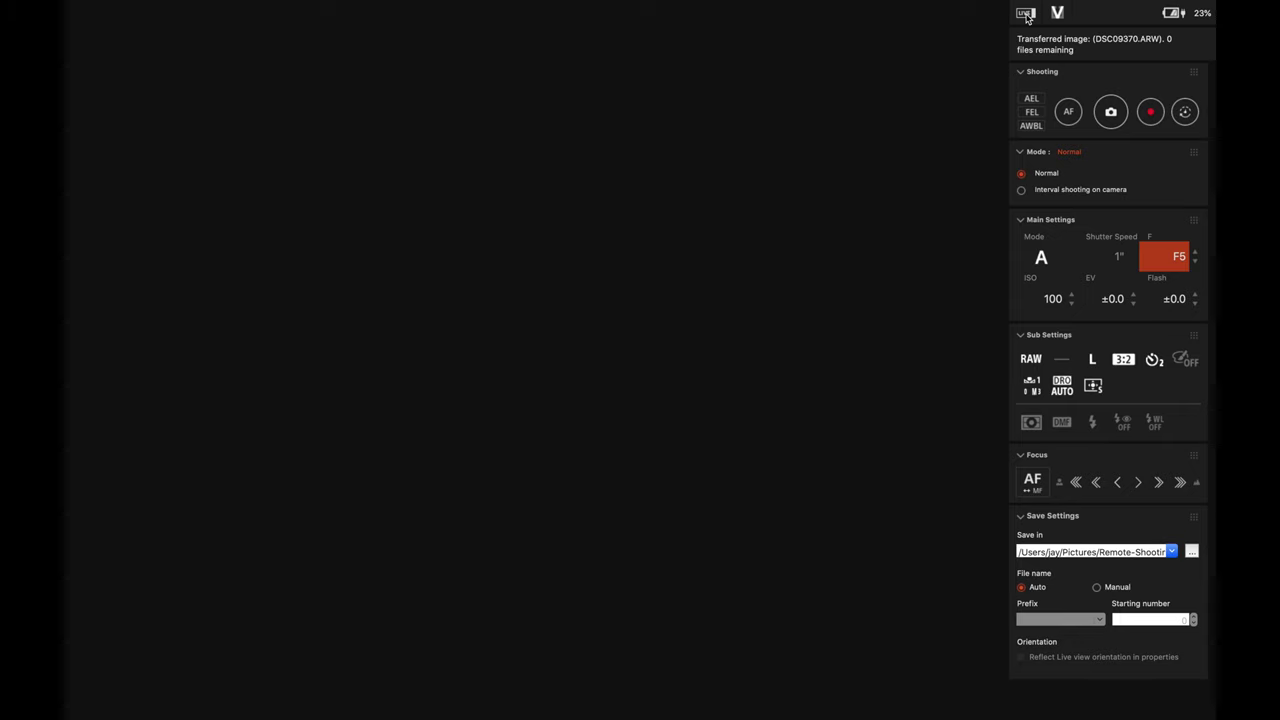
left_click(1026, 14)
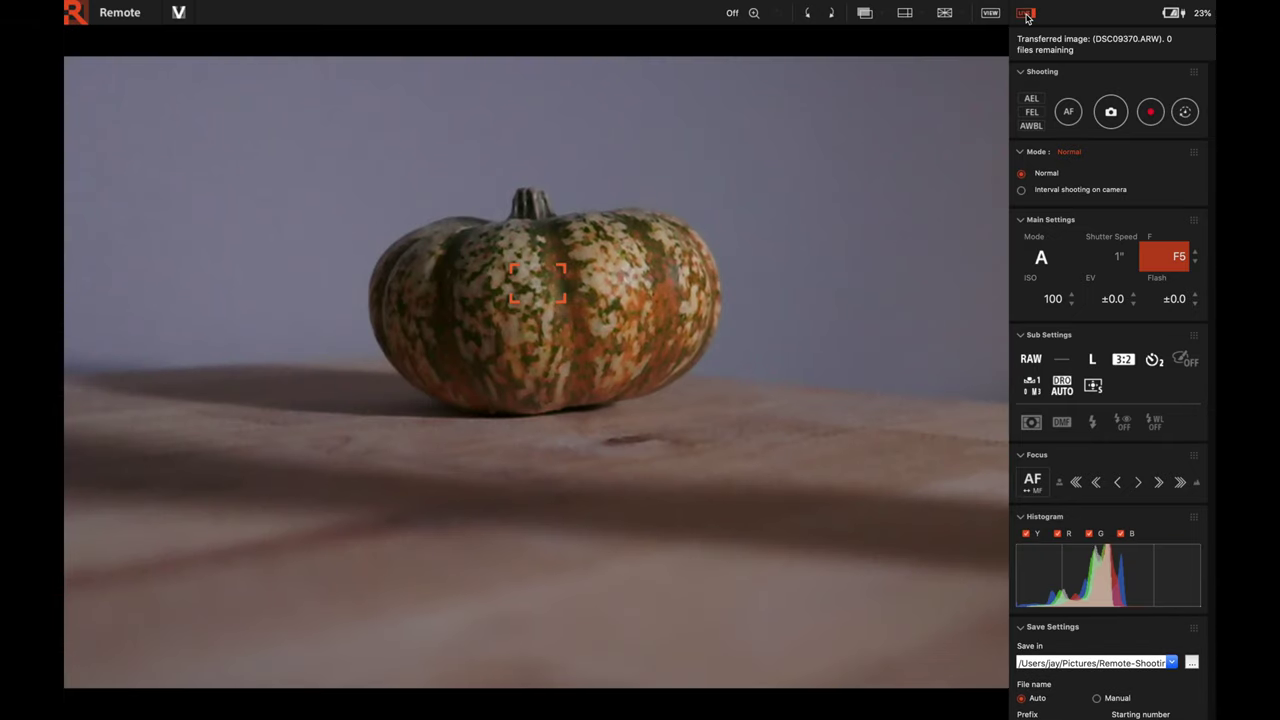
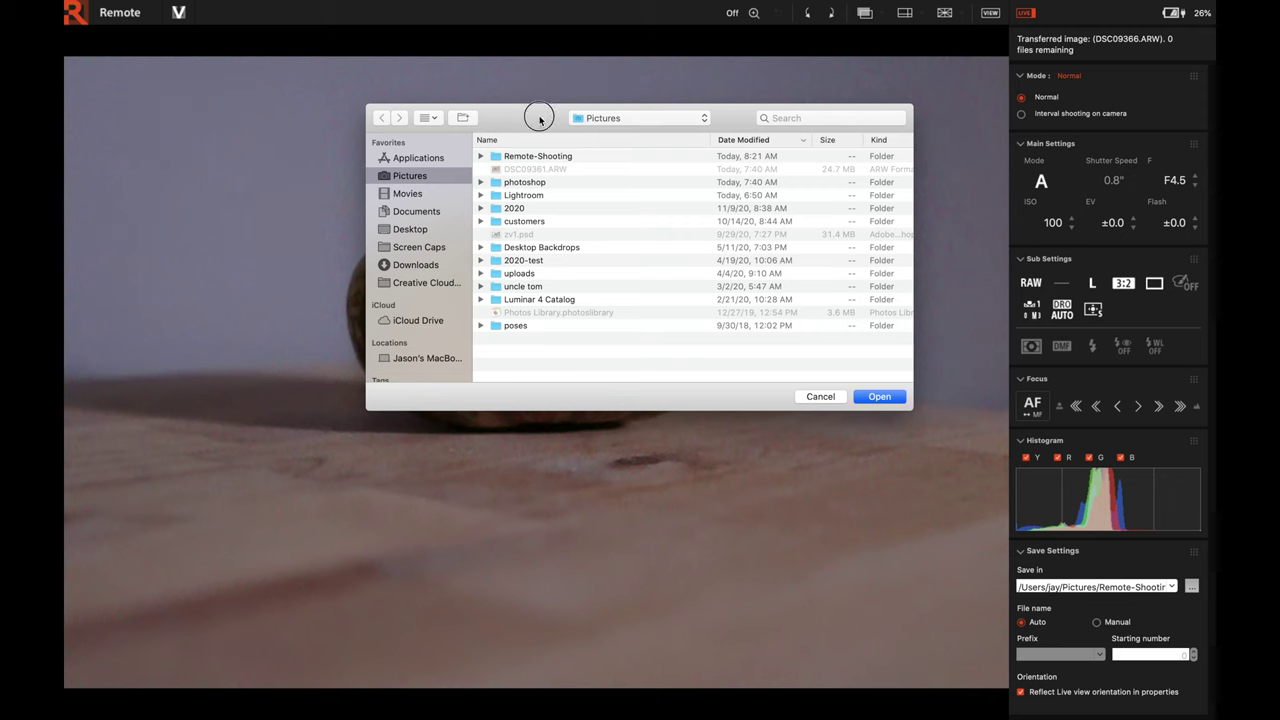
- In the save location chooser, expand the Remote-Shooting folder and its 11112020 subfolder to view their contents
left_click(581, 120)
left_click(581, 120)
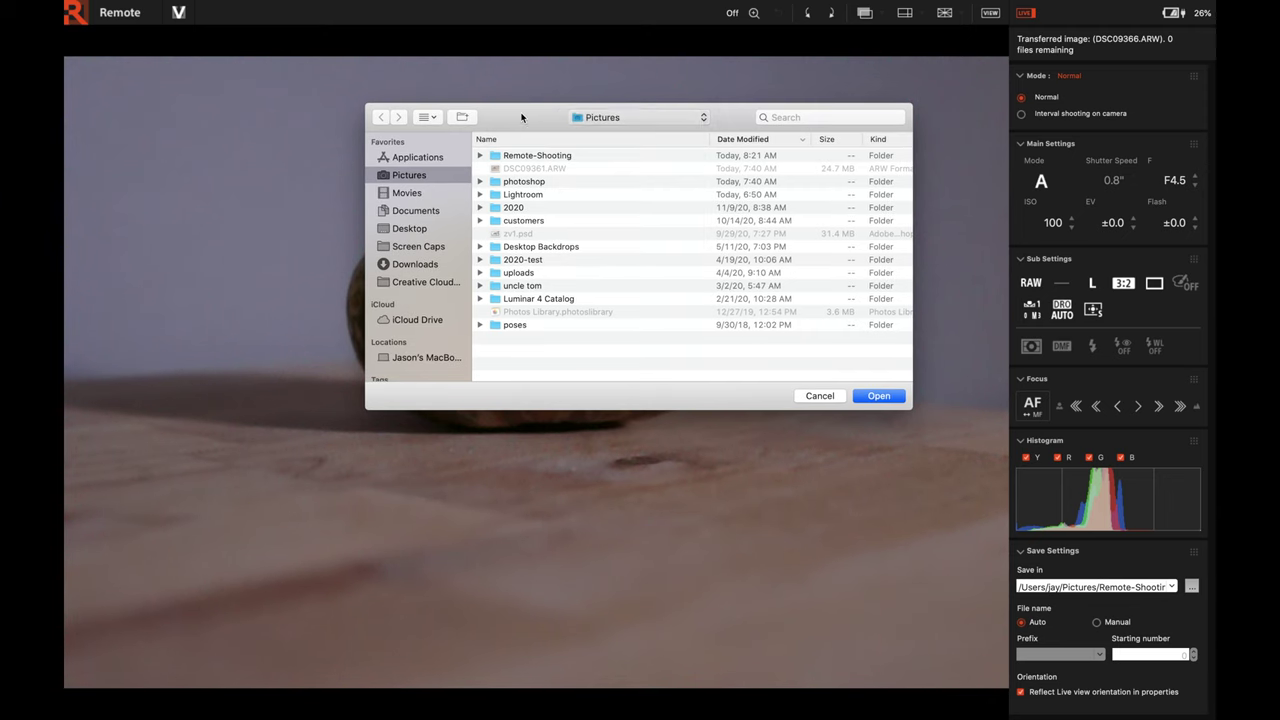
left_click(497, 157)
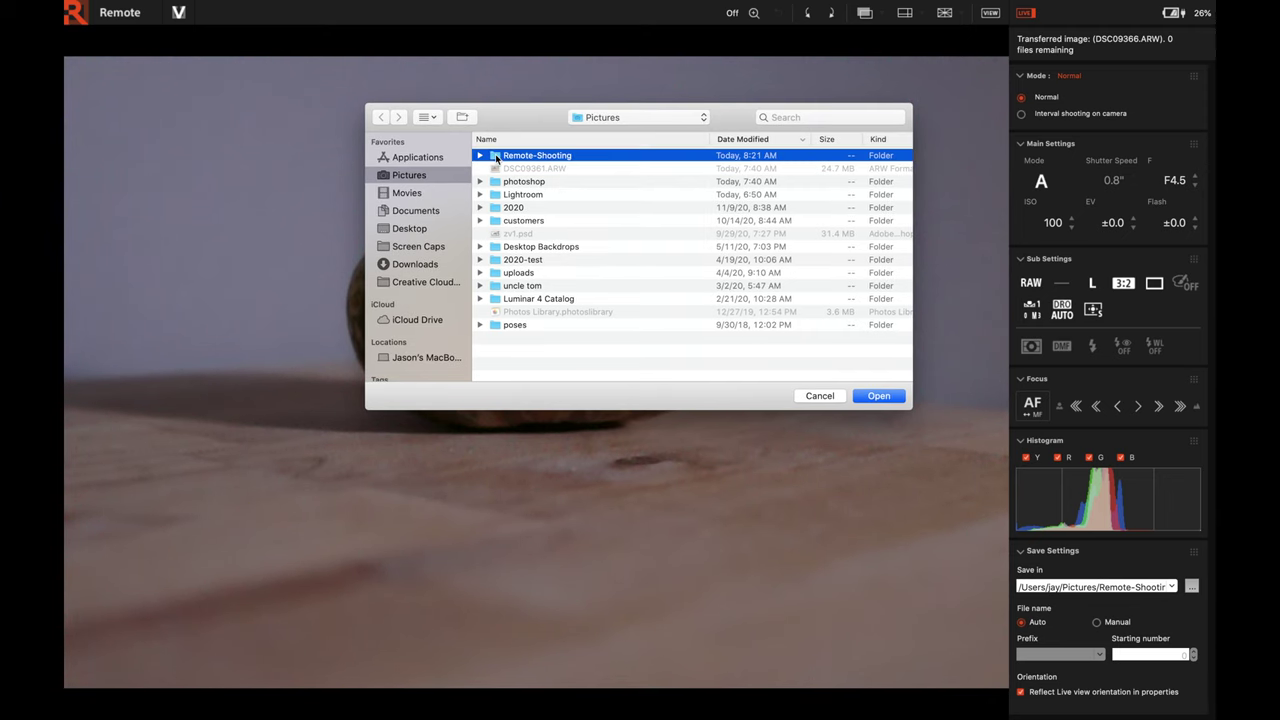
left_click(481, 156)
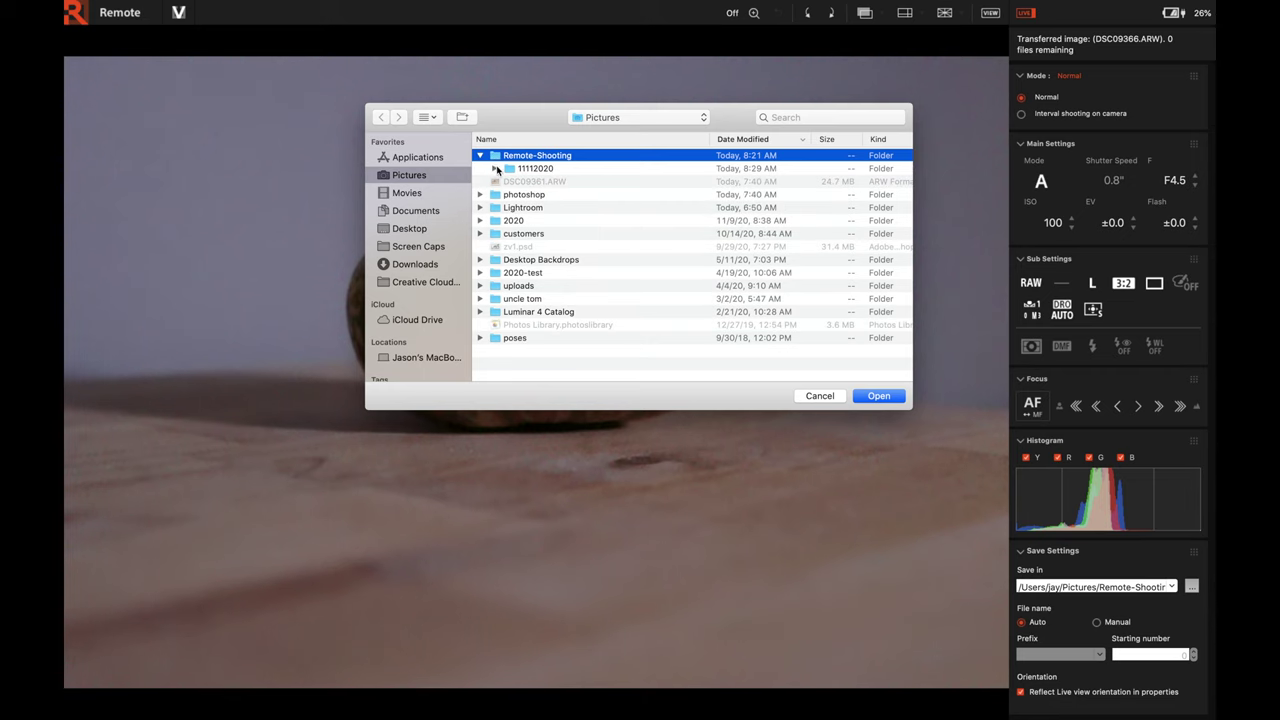
left_click(494, 169)
left_click(514, 169)
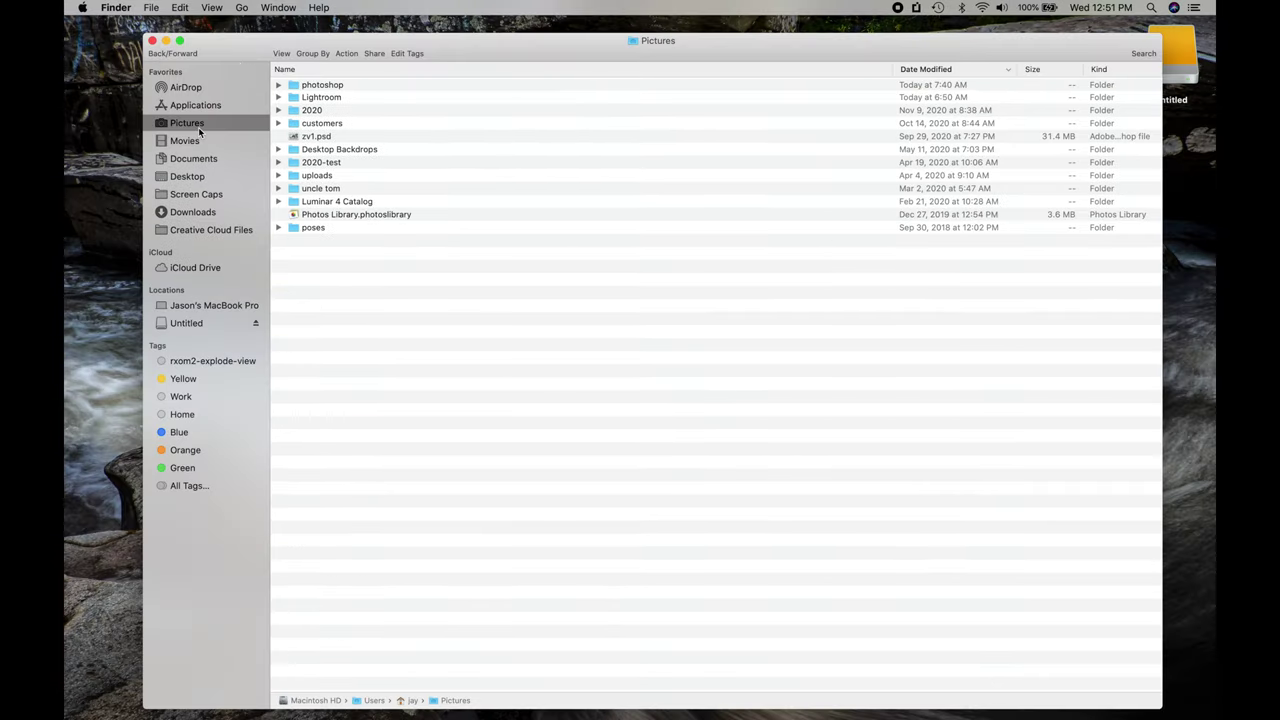
- Switch to Finder and create a folder named remote shooting in Pictures
left_click(152, 8)
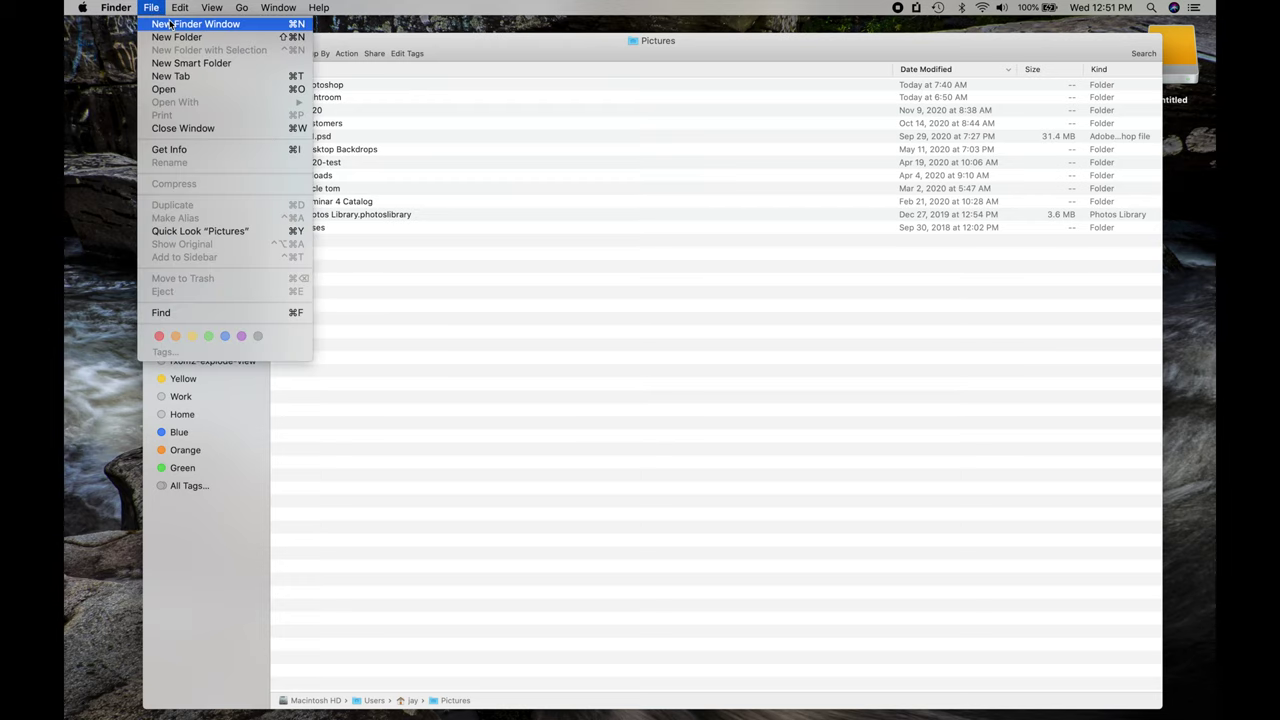
left_click(172, 37)
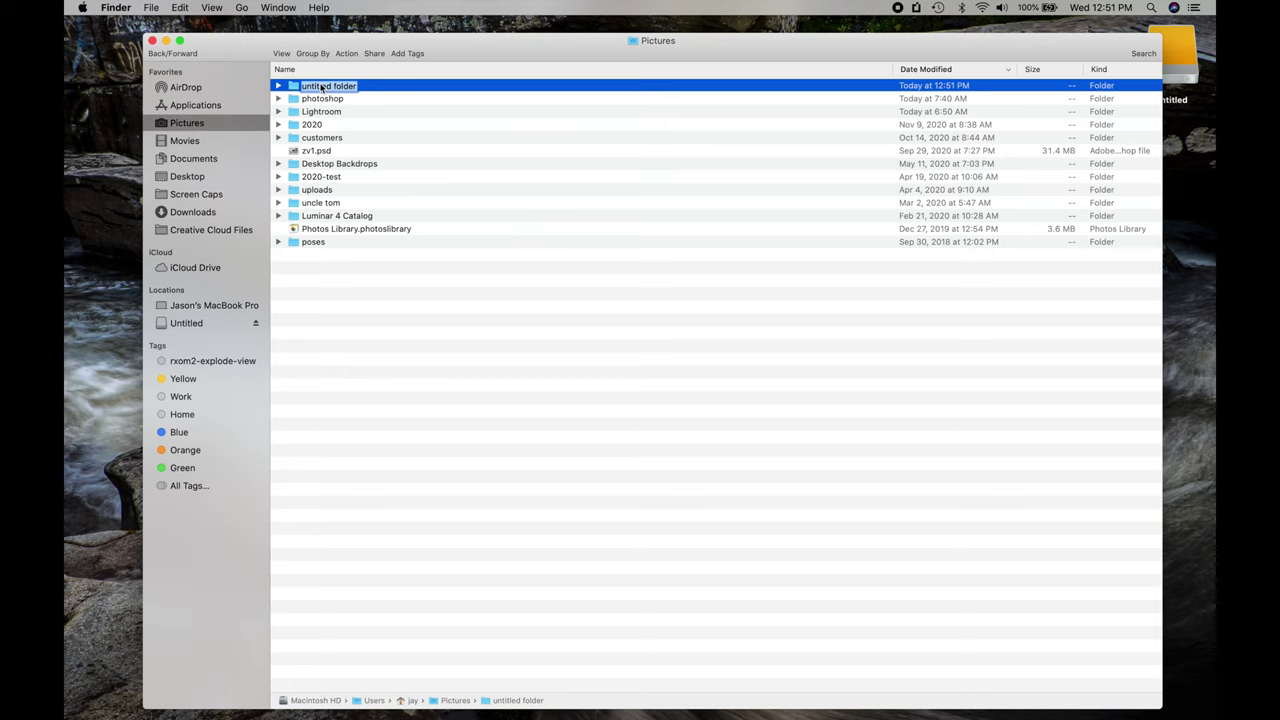
type("remote shooting")
key("Return")
- Inside the remote shooting folder, create a subfolder named 11112020 and open it
left_click(295, 87)
double_click(295, 87)
right_click(304, 115)
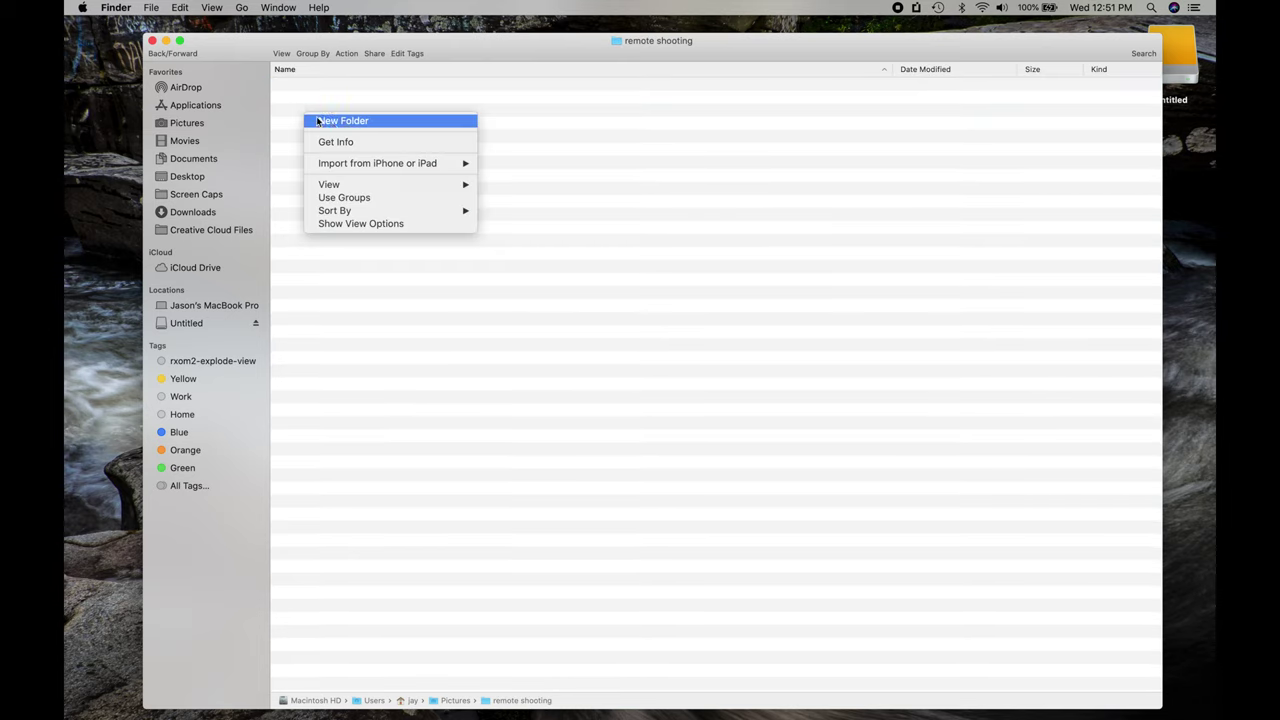
left_click(331, 121)
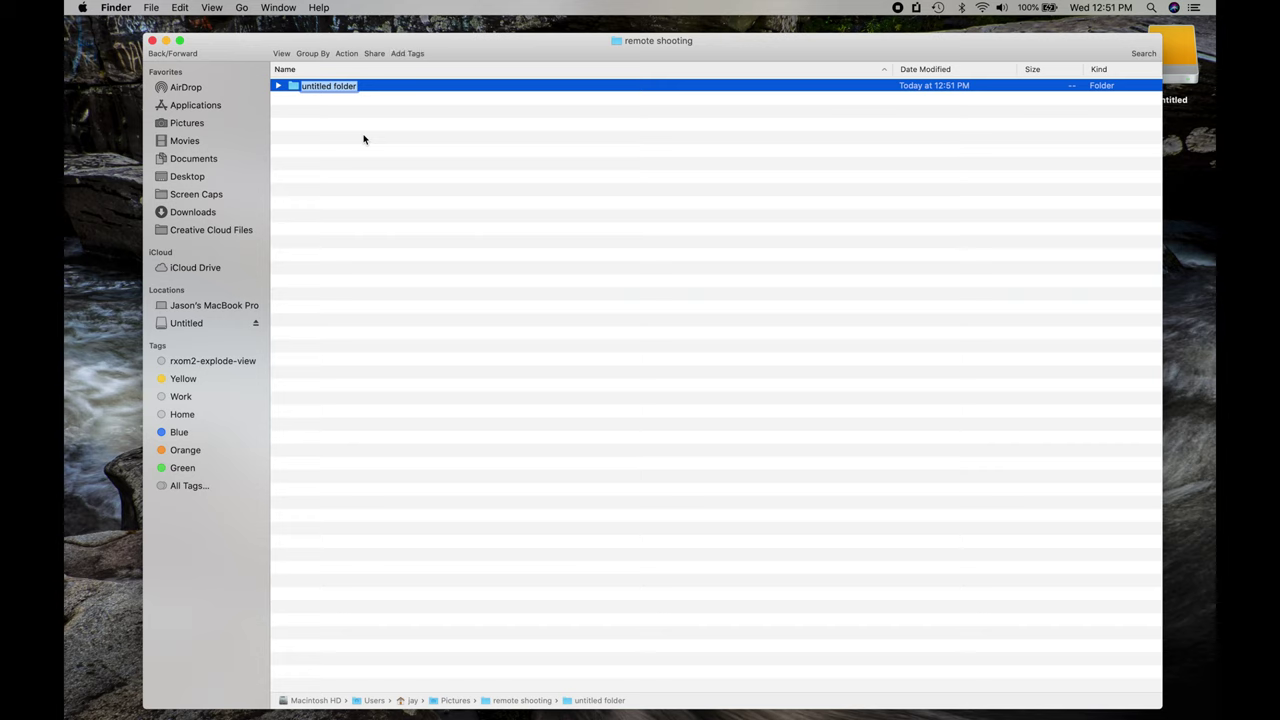
type("11112020")
key("Return")
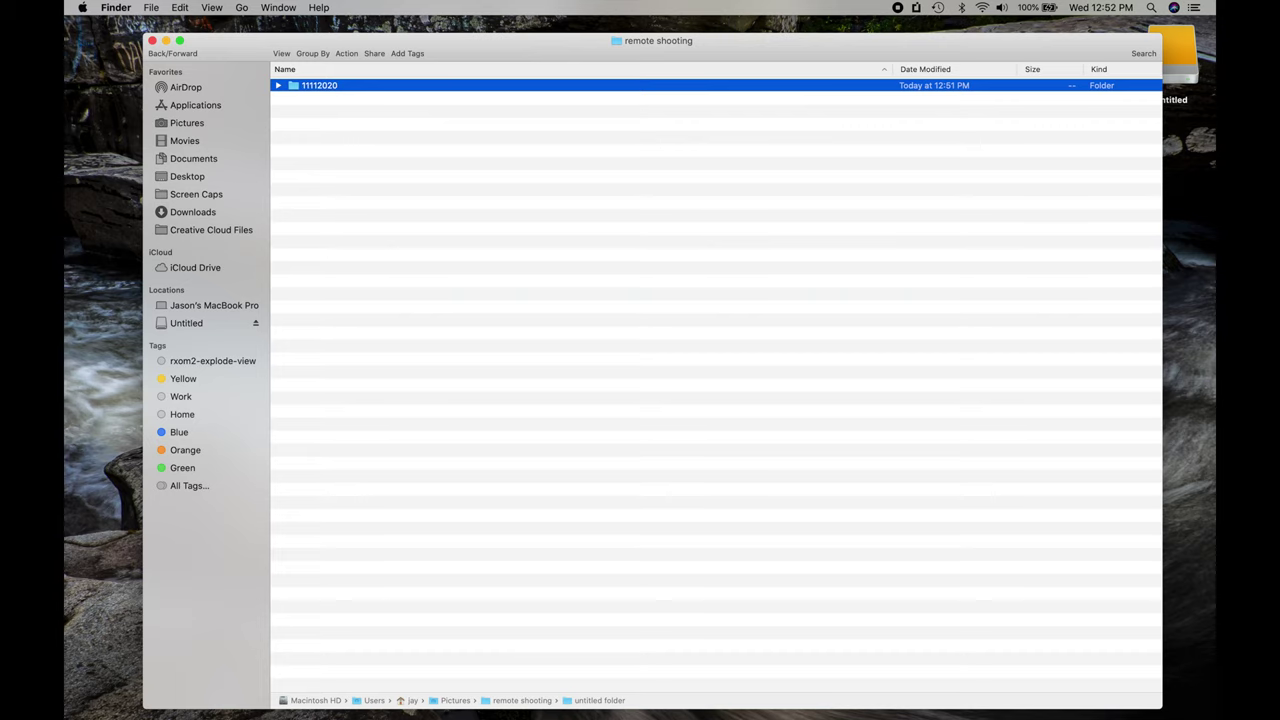
double_click(295, 88)
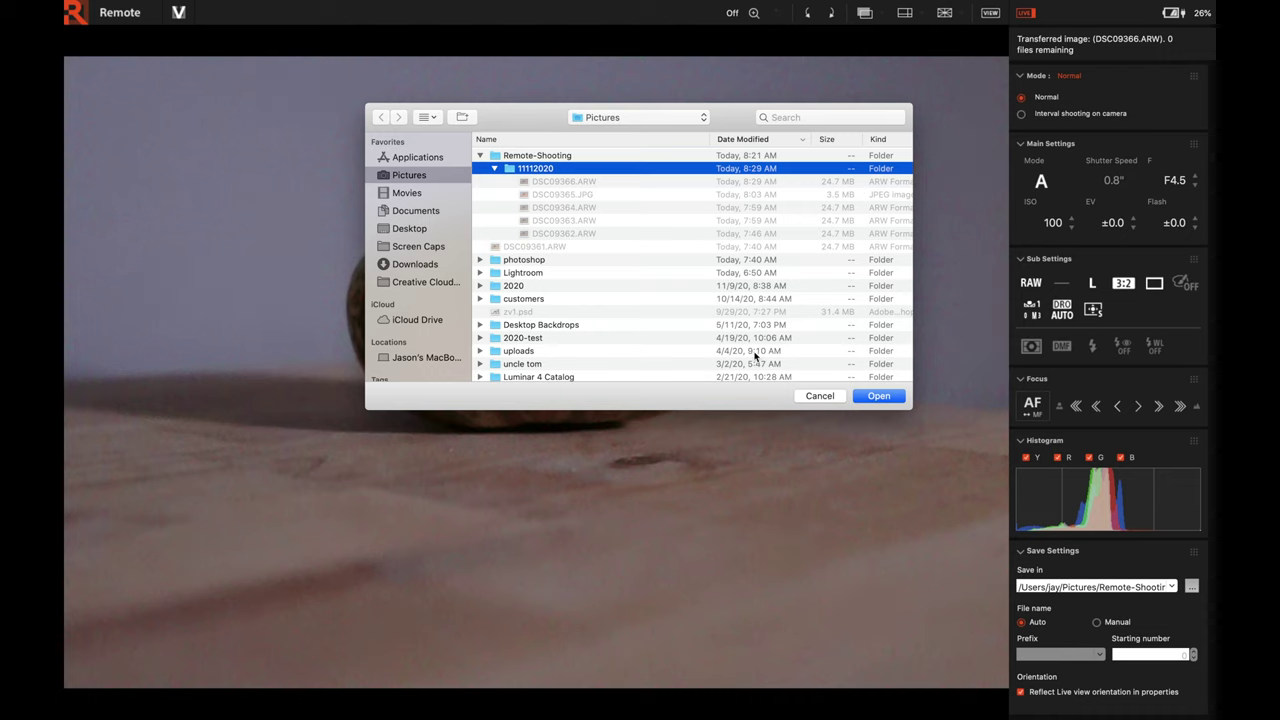
- Return to Remote and dismiss the folder chooser without selecting another save folder
left_click(819, 396)
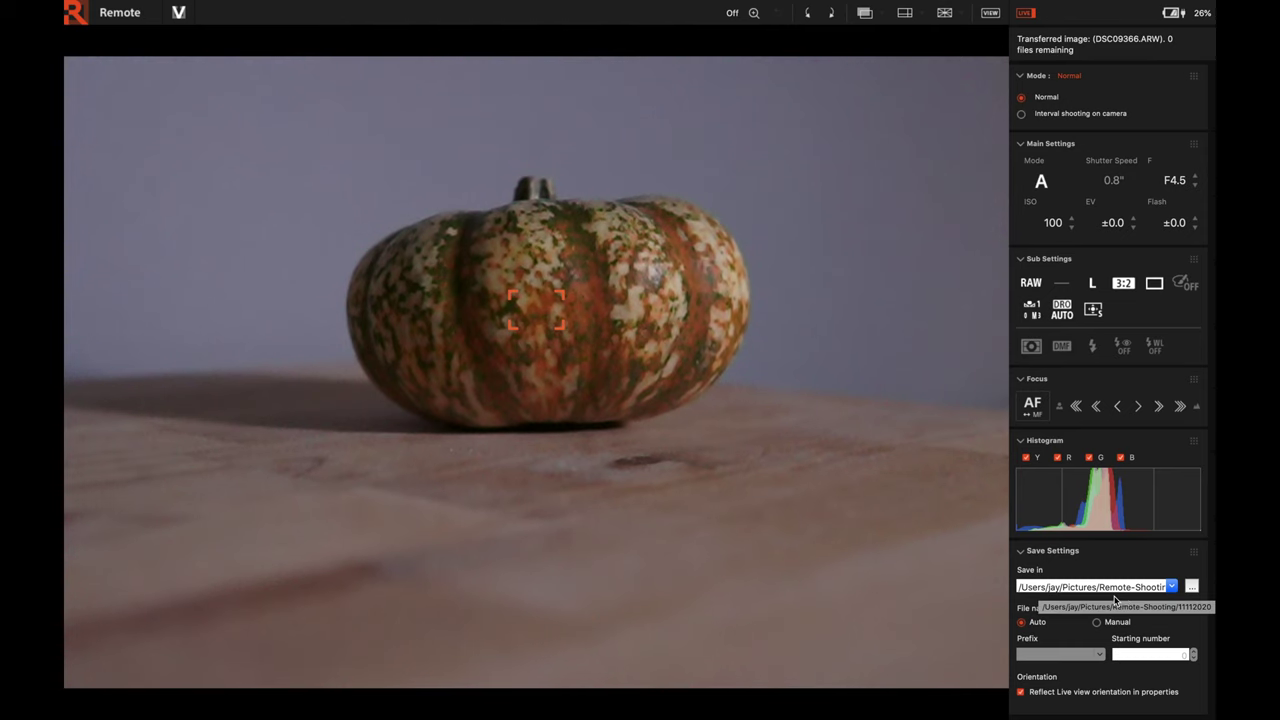
scroll(1103, 586, "down", 1)
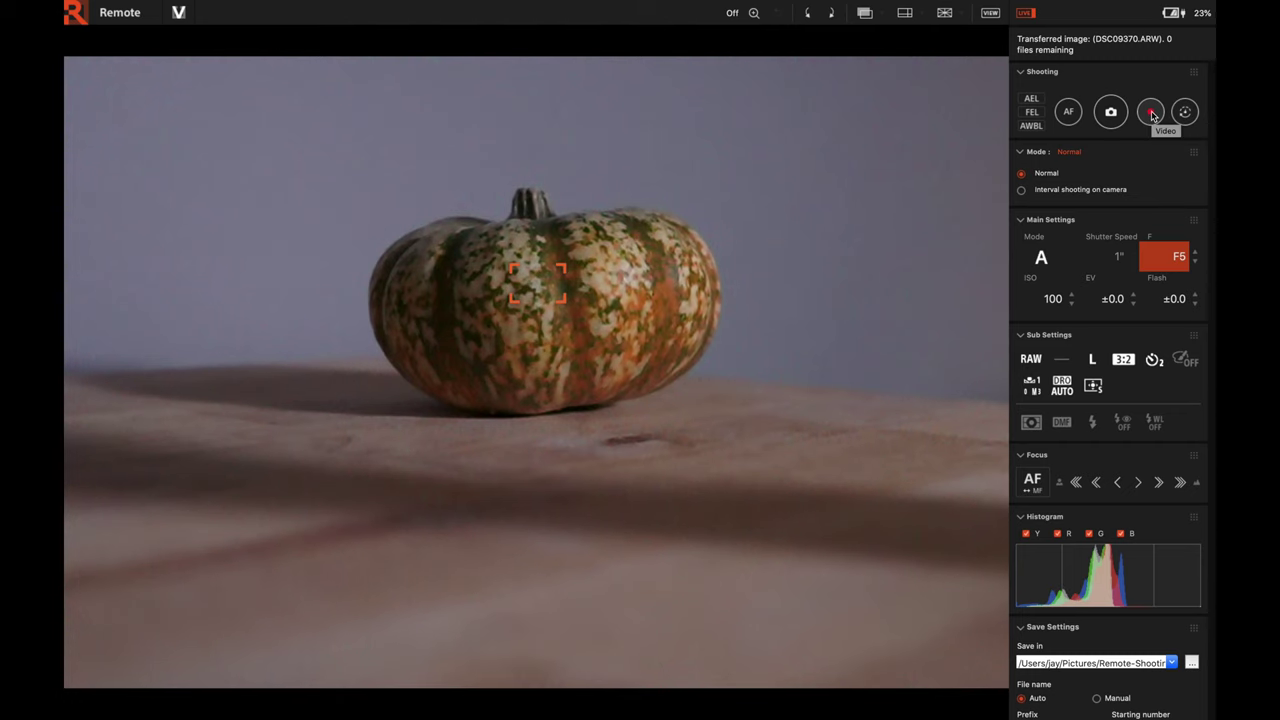
- Trigger the camera's autofocus from the shooting controls
left_click(1069, 112)
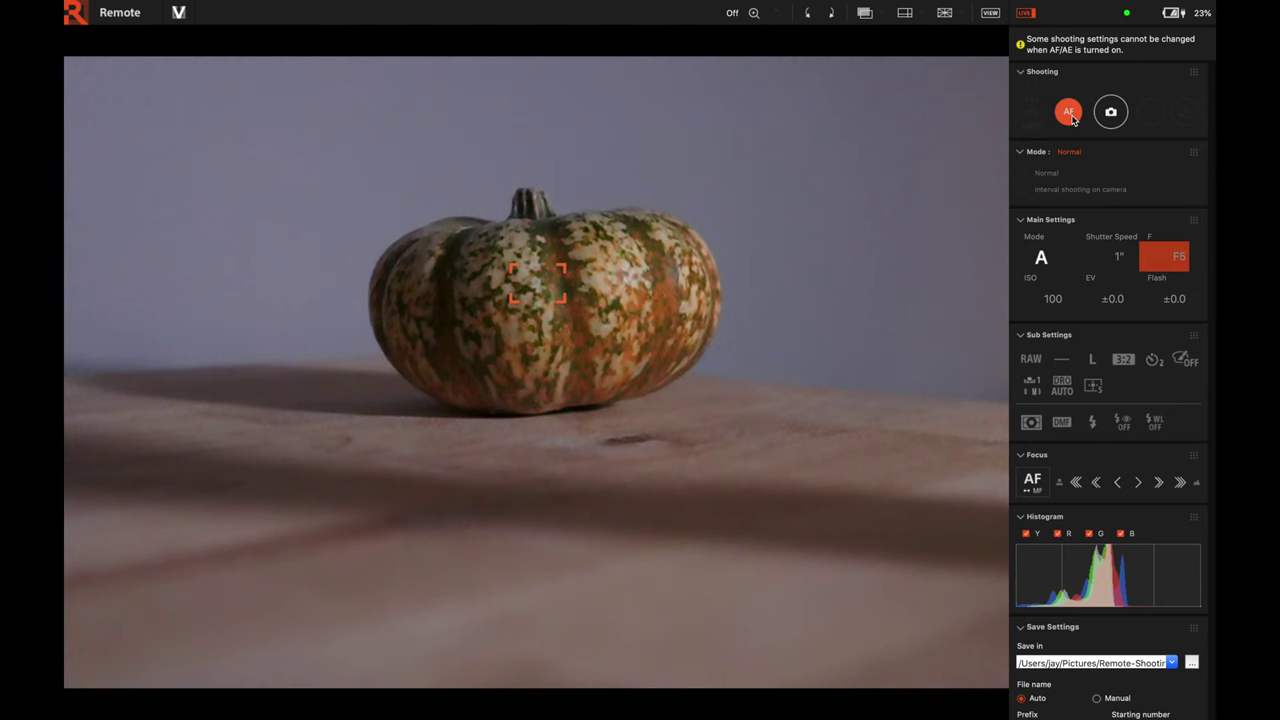
scroll(1040, 155, "down", 2)
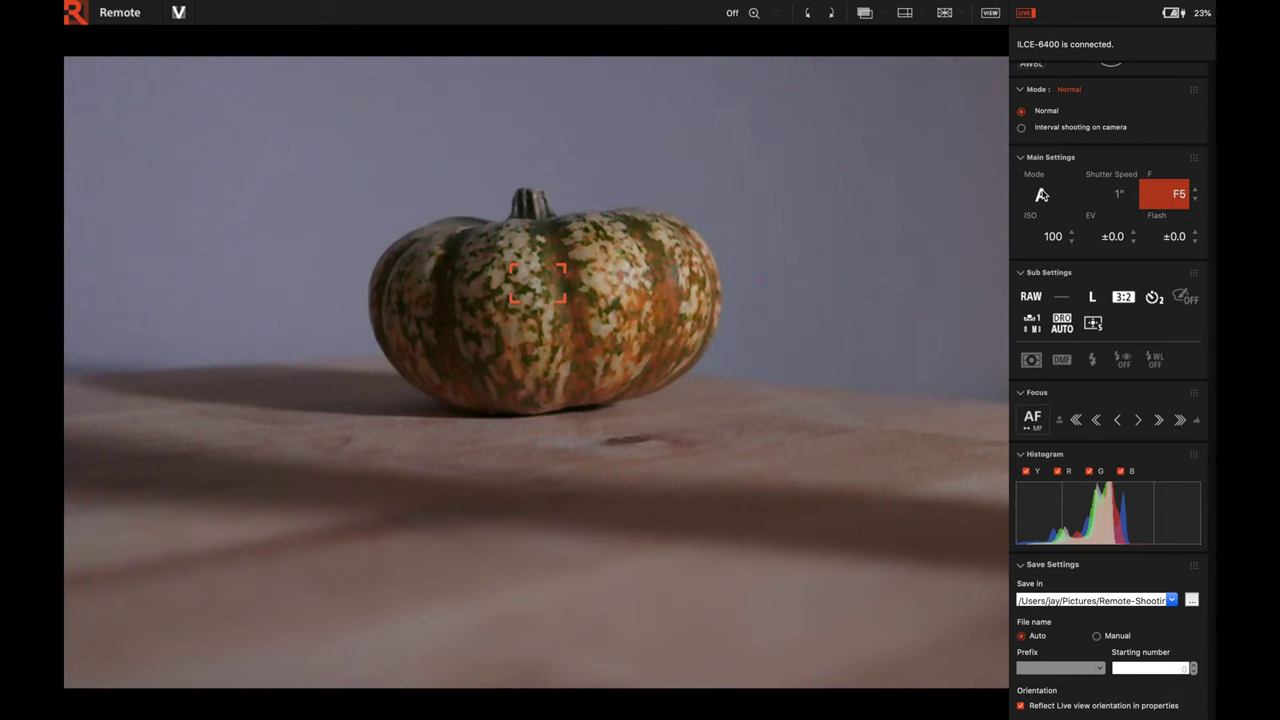
scroll(1041, 194, "up", 2)
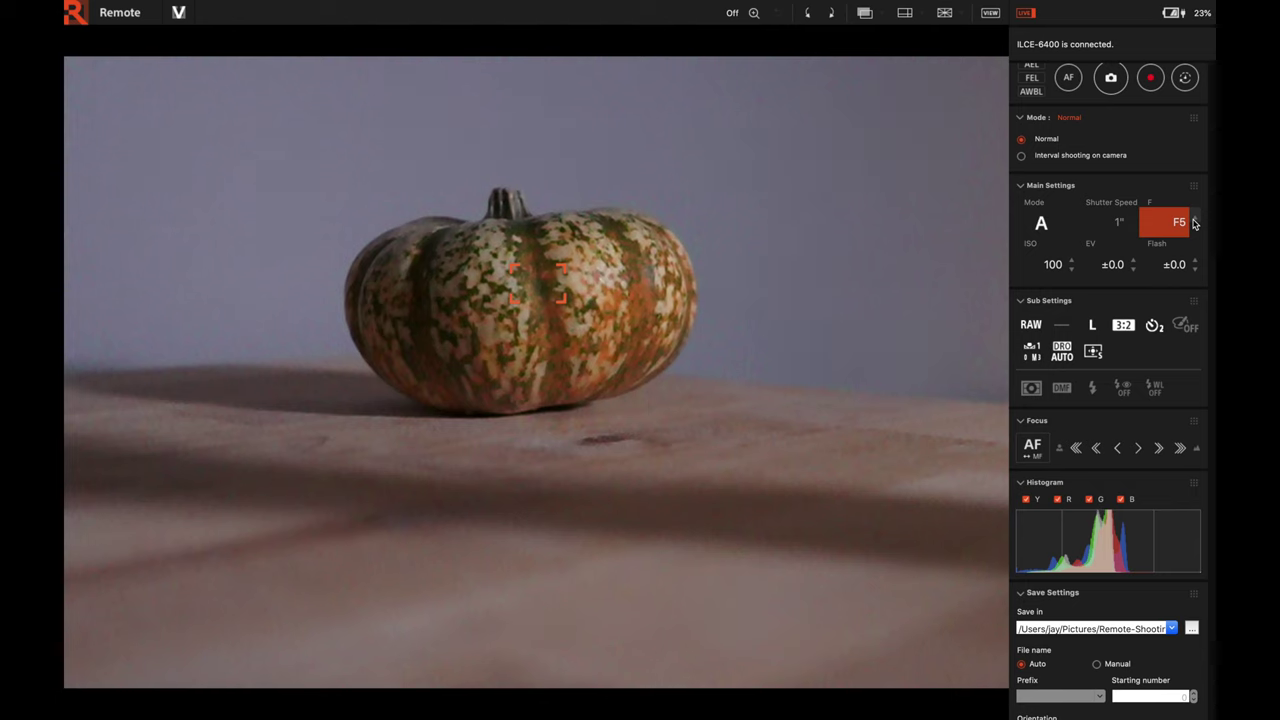
- Stop the aperture down to F5.6, and open it up to F3.5
left_click(1196, 229)
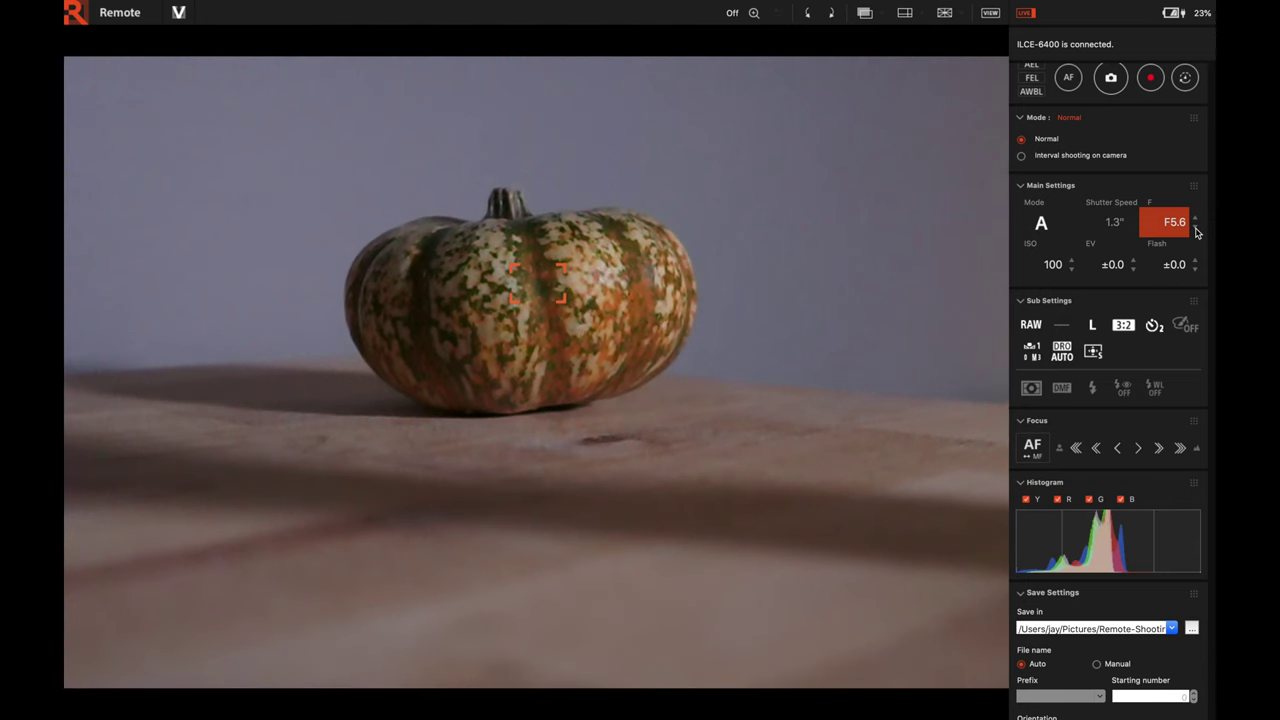
left_click(1197, 217)
left_click(1197, 217)
left_click(1197, 217)
left_click(1196, 218)
- Try a higher ISO value and bring the ISO back down to 100
left_click(1071, 264)
left_click(1072, 260)
left_click(1071, 267)
left_click(1071, 269)
left_click(1071, 269)
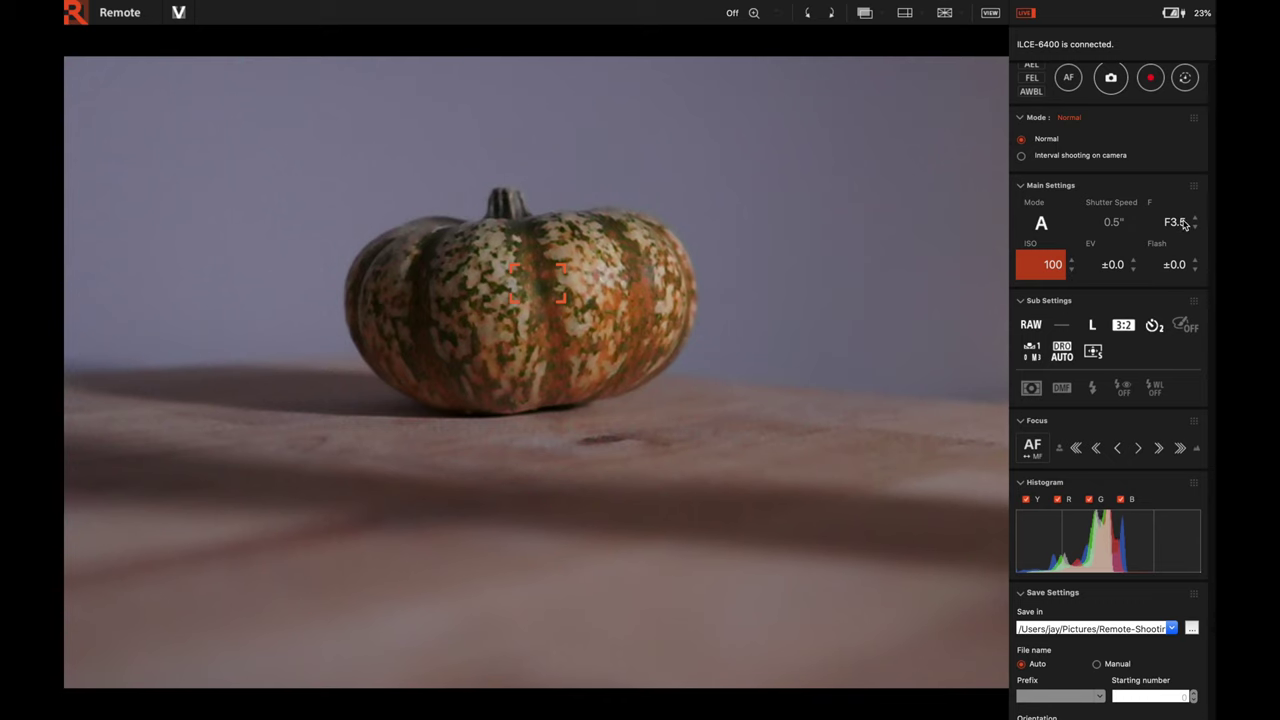
- Look through the File Format and Drive Mode options without changing either setting
scroll(1080, 341, "down", 1)
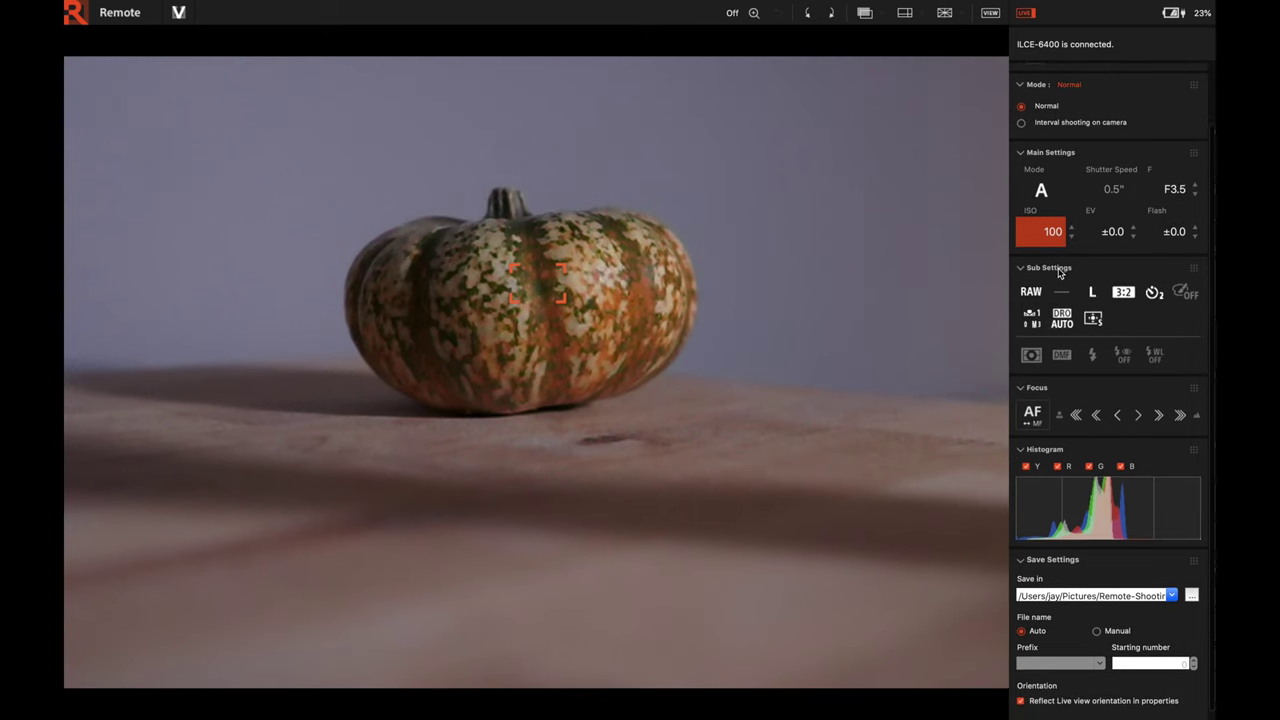
left_click(1030, 293)
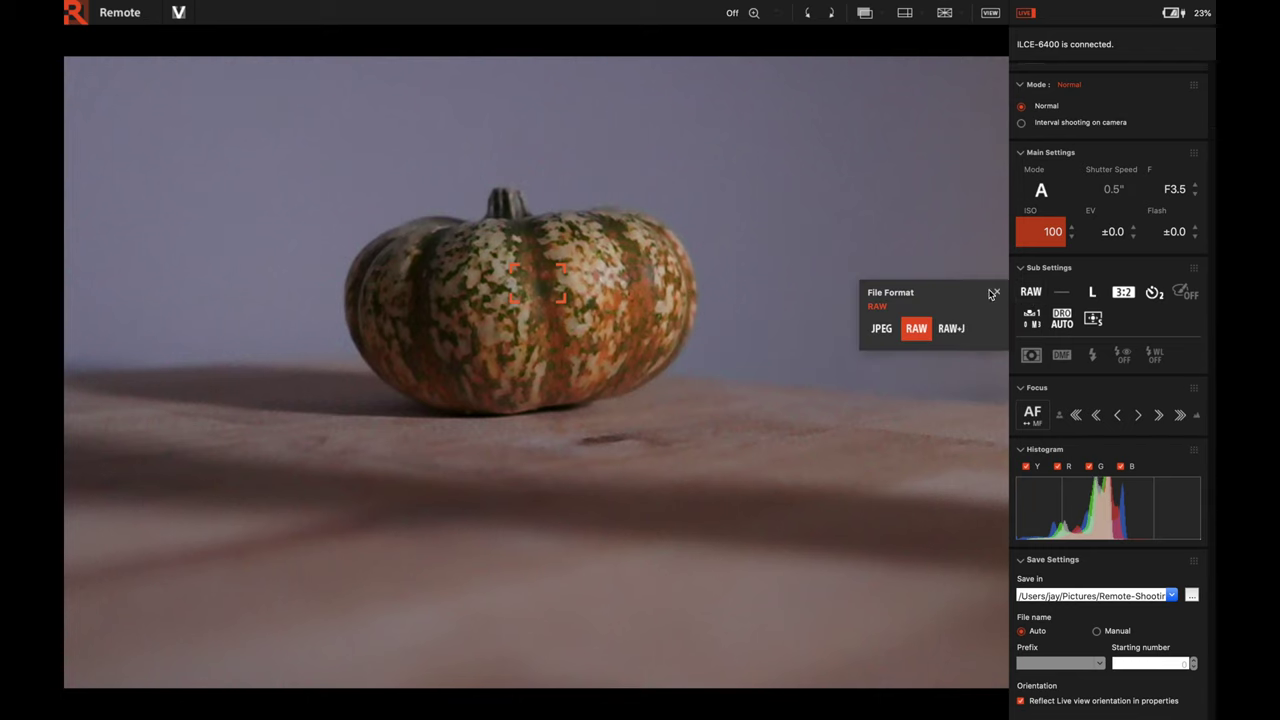
left_click(1154, 292)
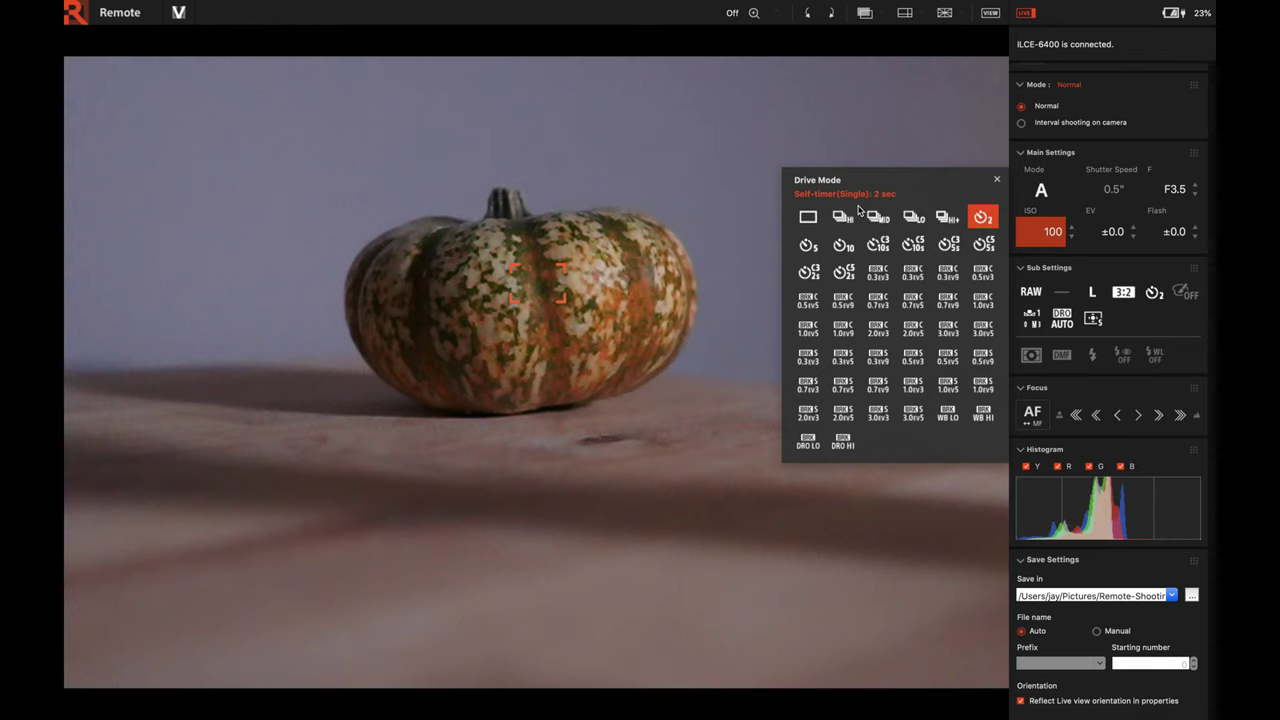
left_click(997, 180)
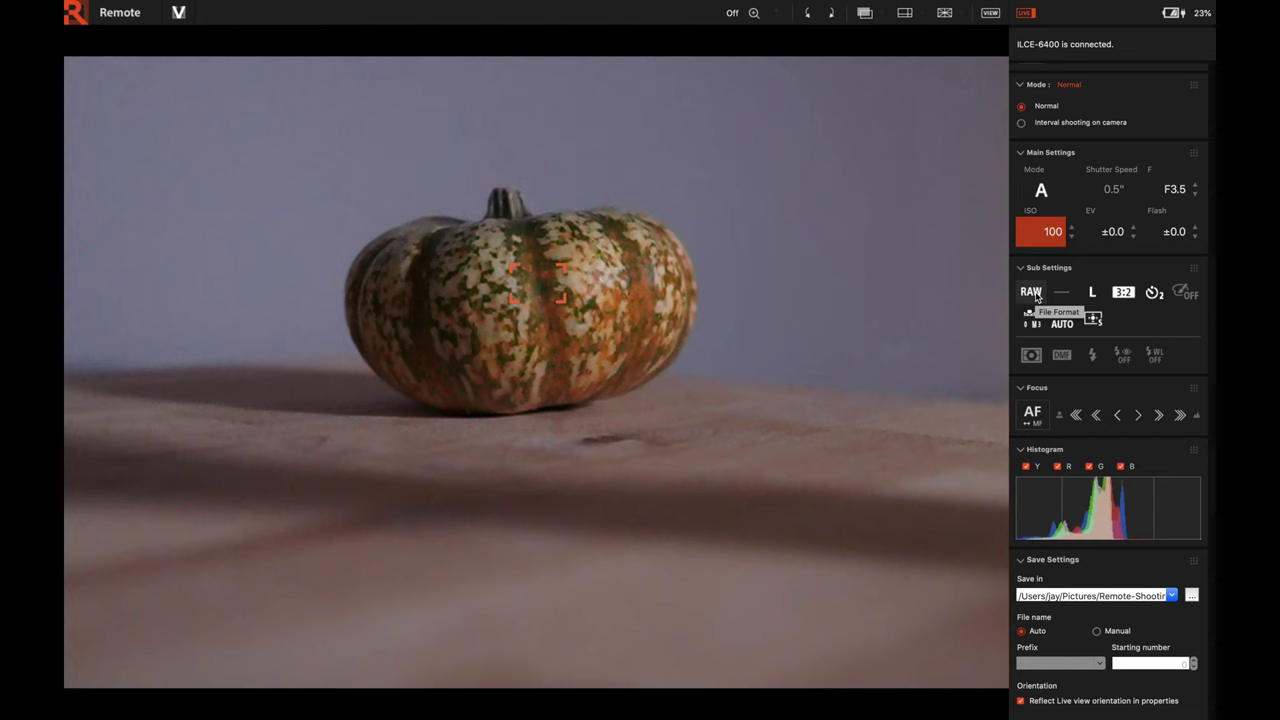
scroll(1035, 296, "down", 1)
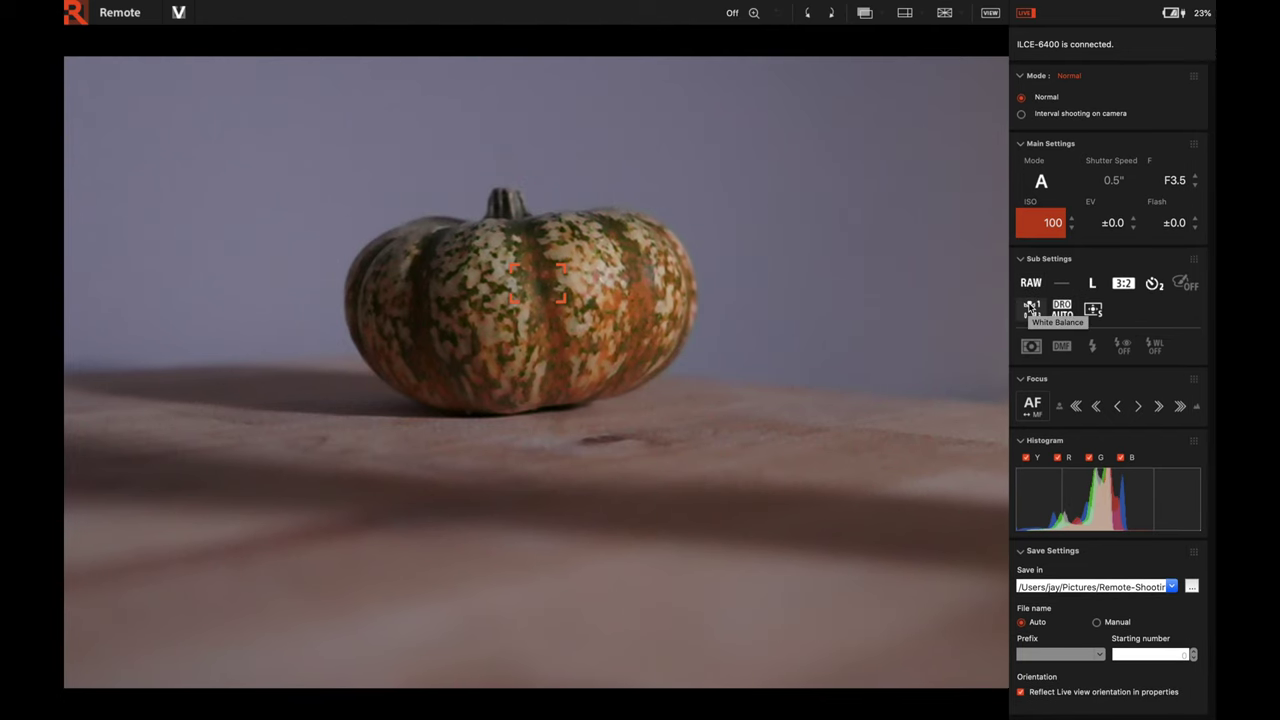
- Open the Focus Area options with Spot: S active and move the focus frame around over the pumpkin
left_click(1093, 311)
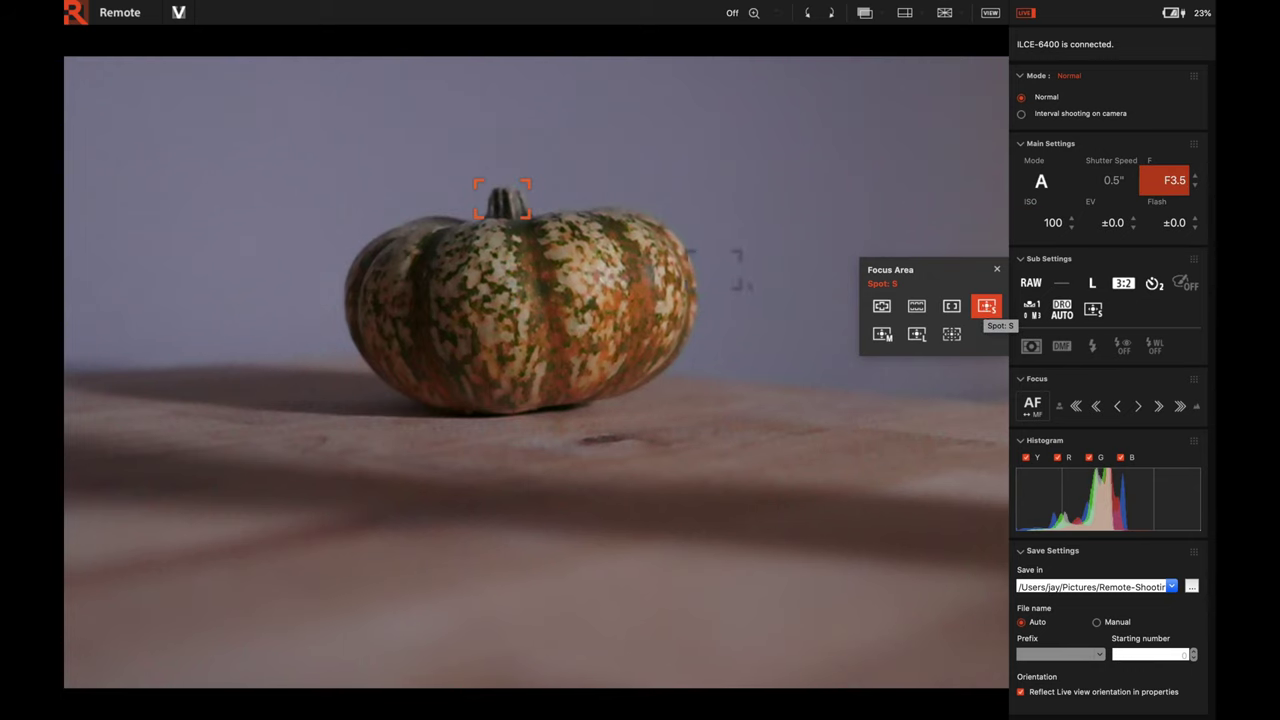
left_click(511, 341)
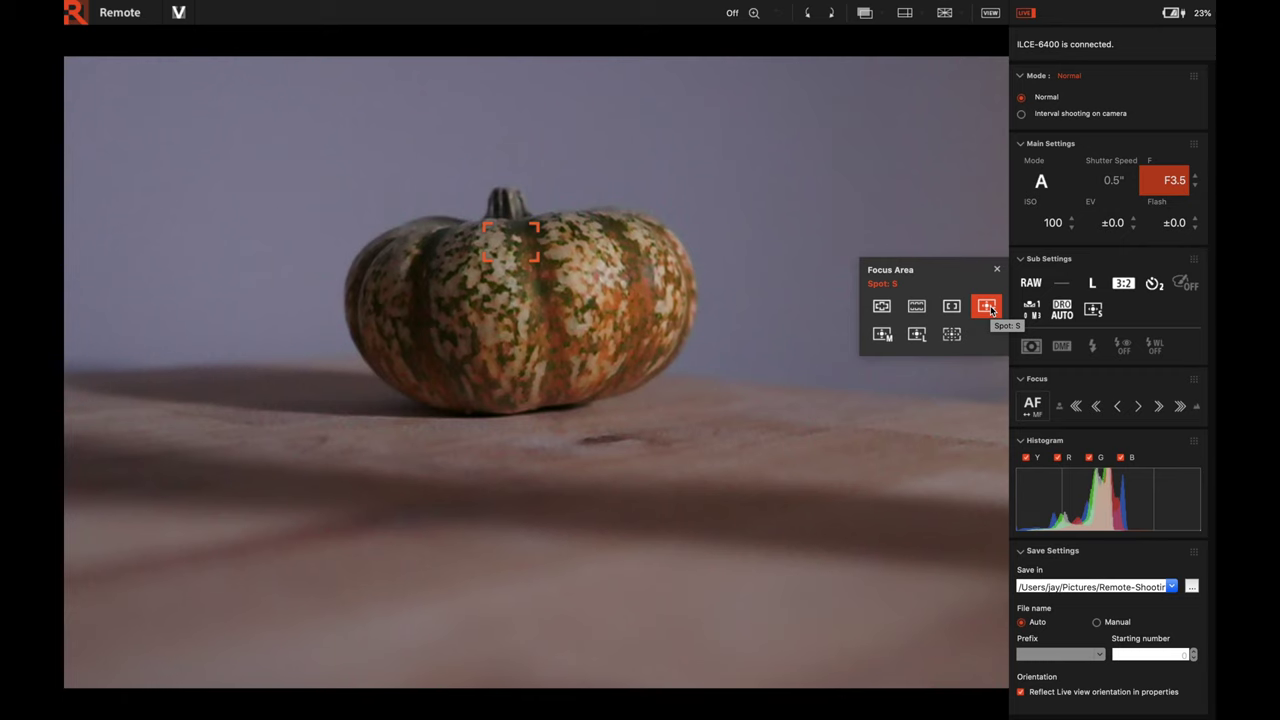
key("Down")
key("Down")
key("Down")
key("Down")
key("Down")
key("Down")
key("Down")
key("Down")
key("Up")
key("Up")
key("Up")
key("Up")
key("Up")
key("Up")
key("Right")
key("Right")
key("Right")
key("Right")
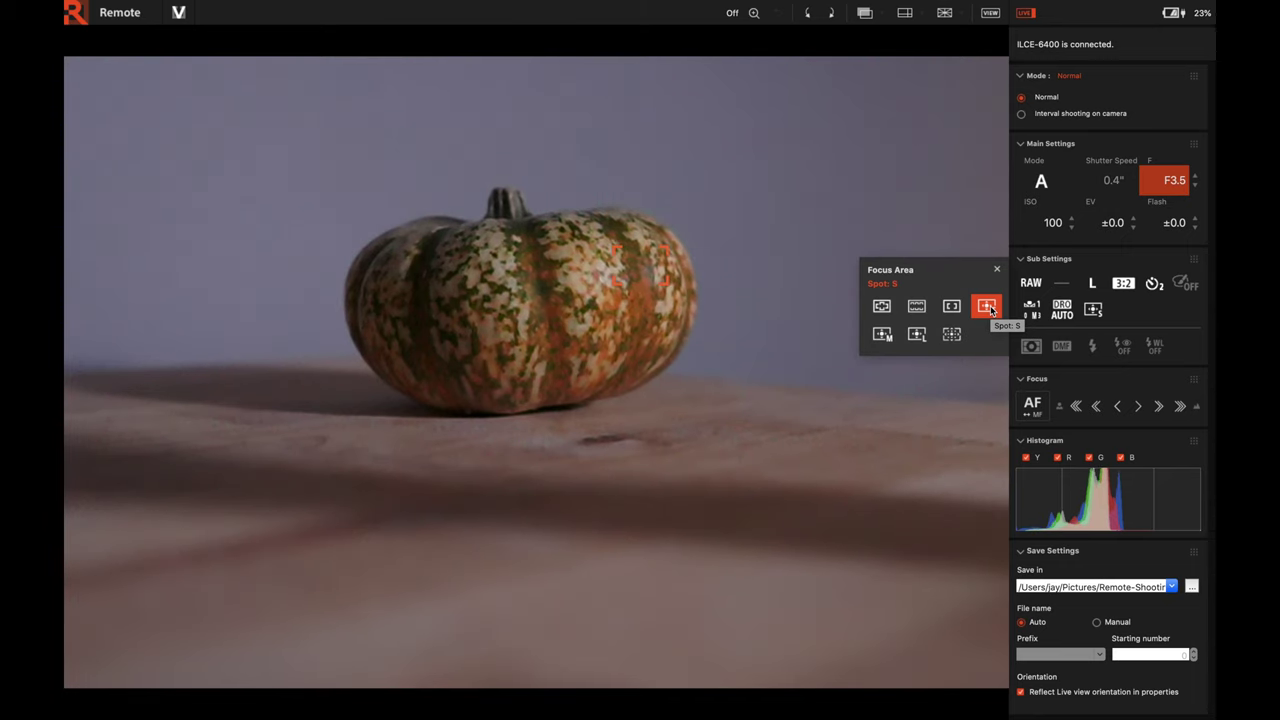
key("Left")
key("Left")
key("Left")
key("Left")
key("Down")
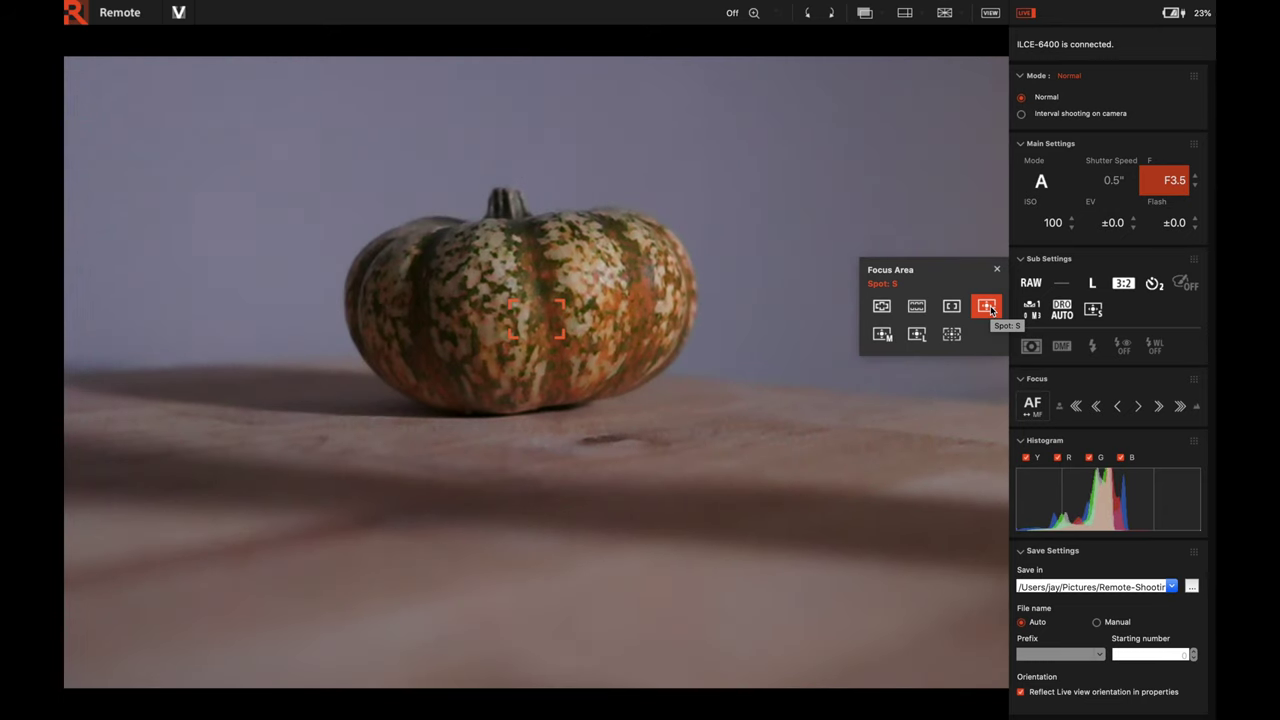
key("Left")
key("Left")
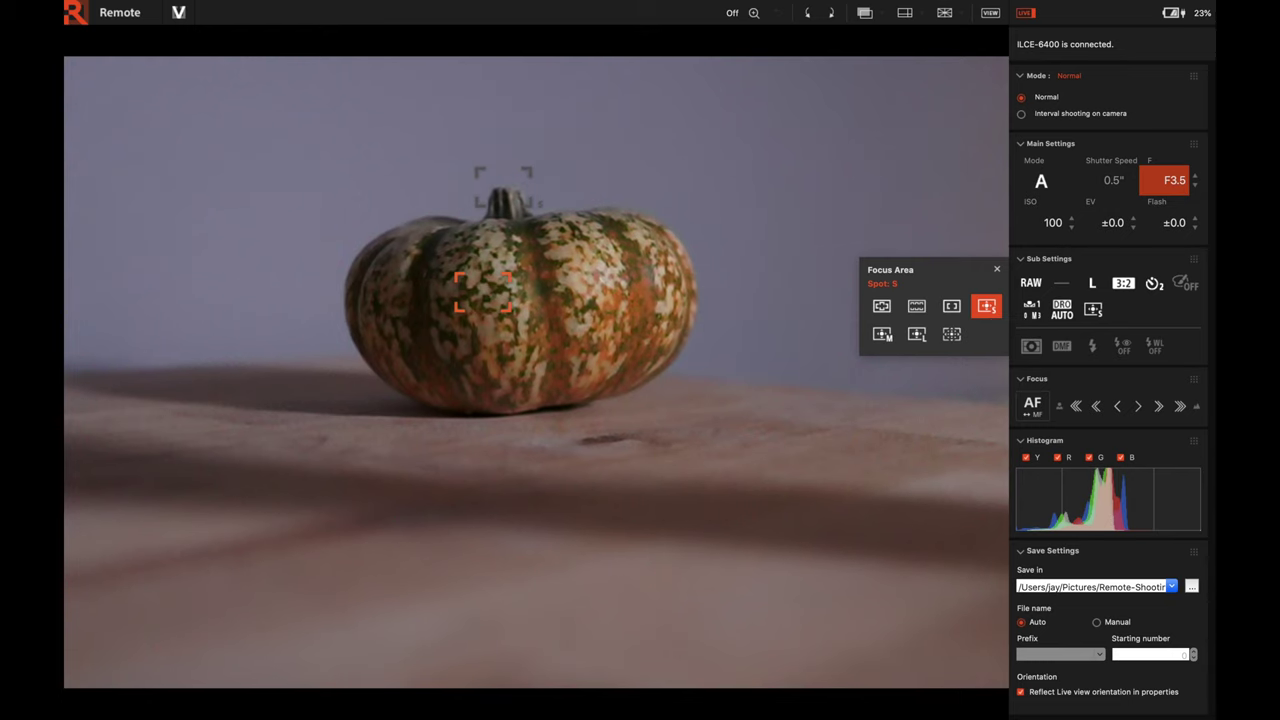
- Place the focus frame on the pumpkin's stem, engage autofocus there and release it
left_click(503, 187)
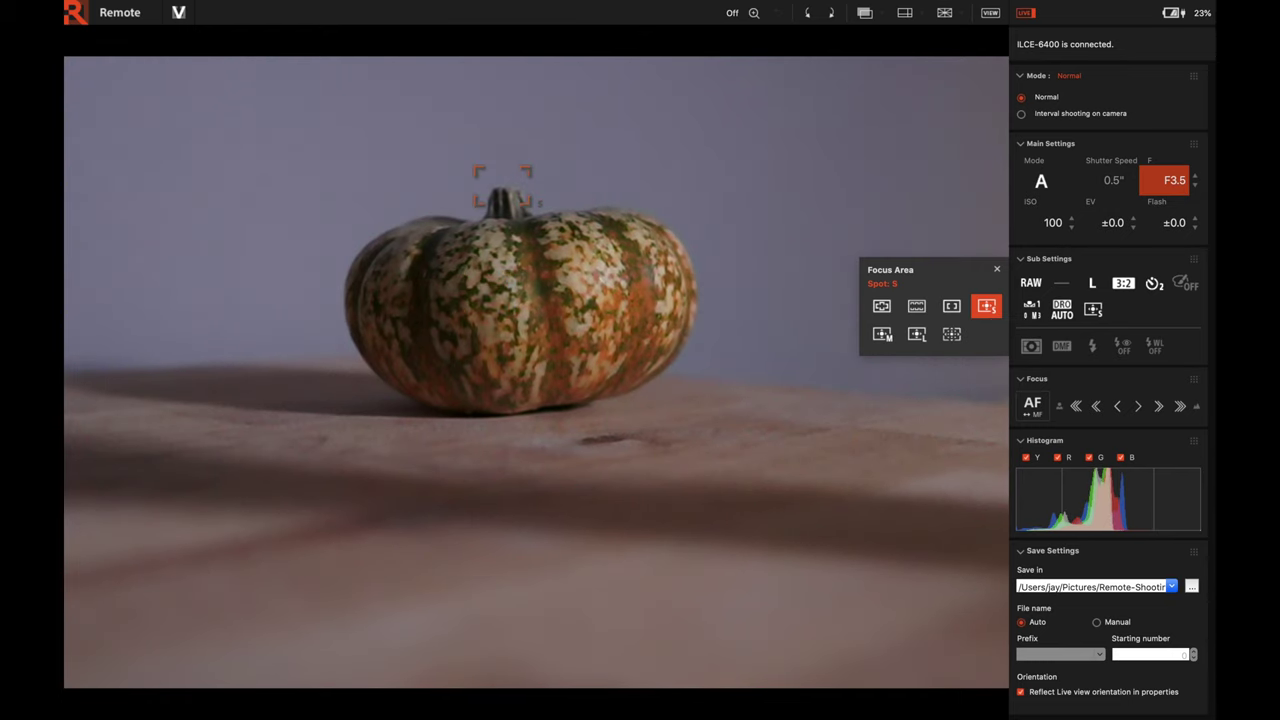
left_click(1068, 111)
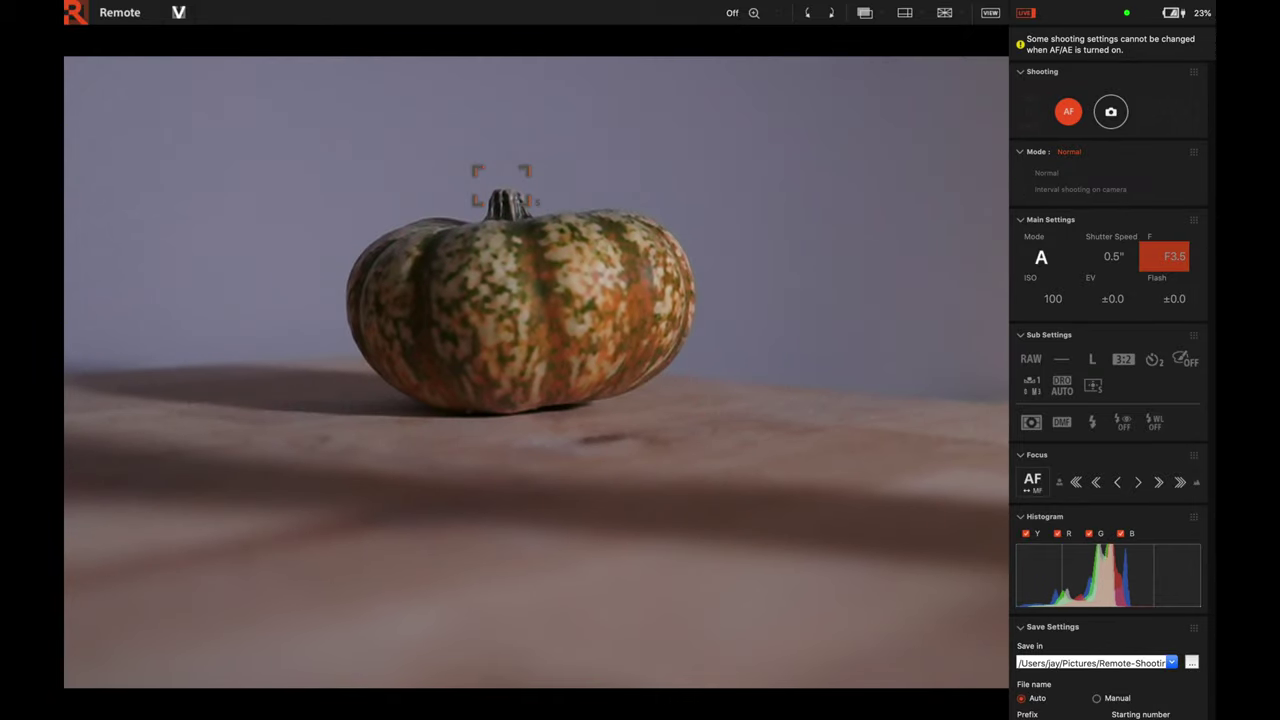
left_click(1068, 111)
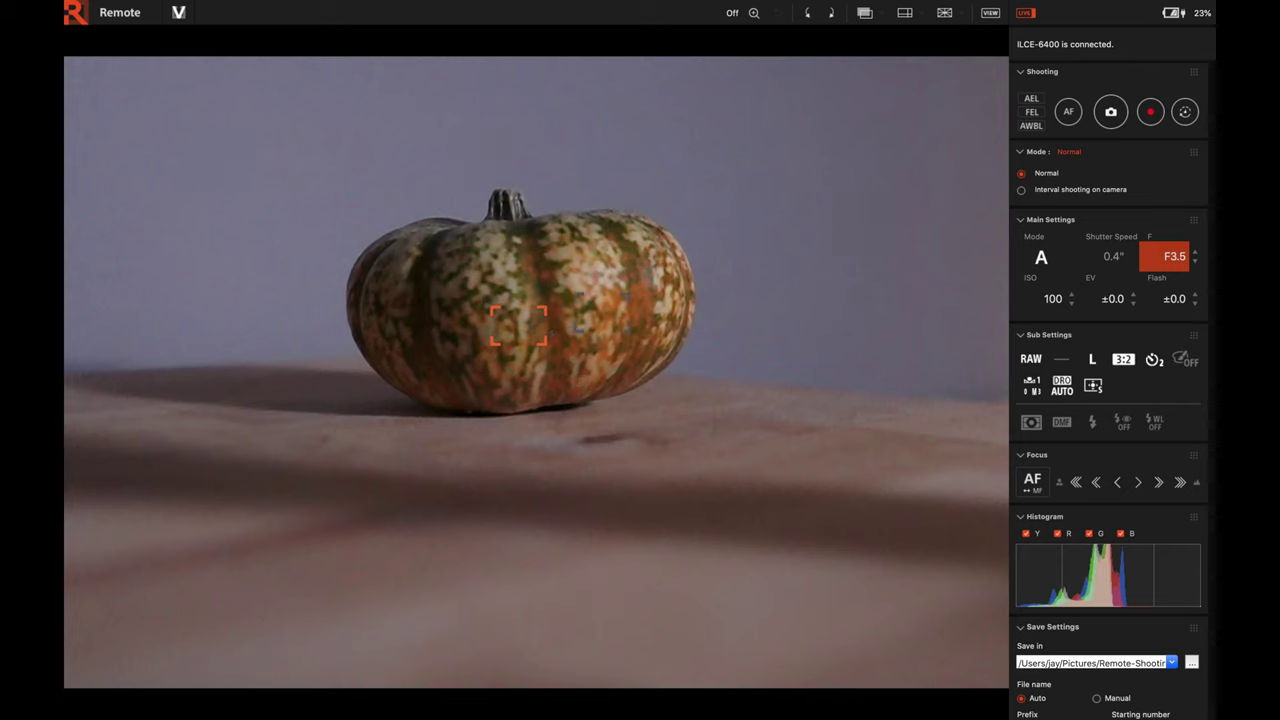
- Autofocus on the pumpkin, and with the camera in manual focus shift the focus nearer and farther in small increments
left_click(1072, 118)
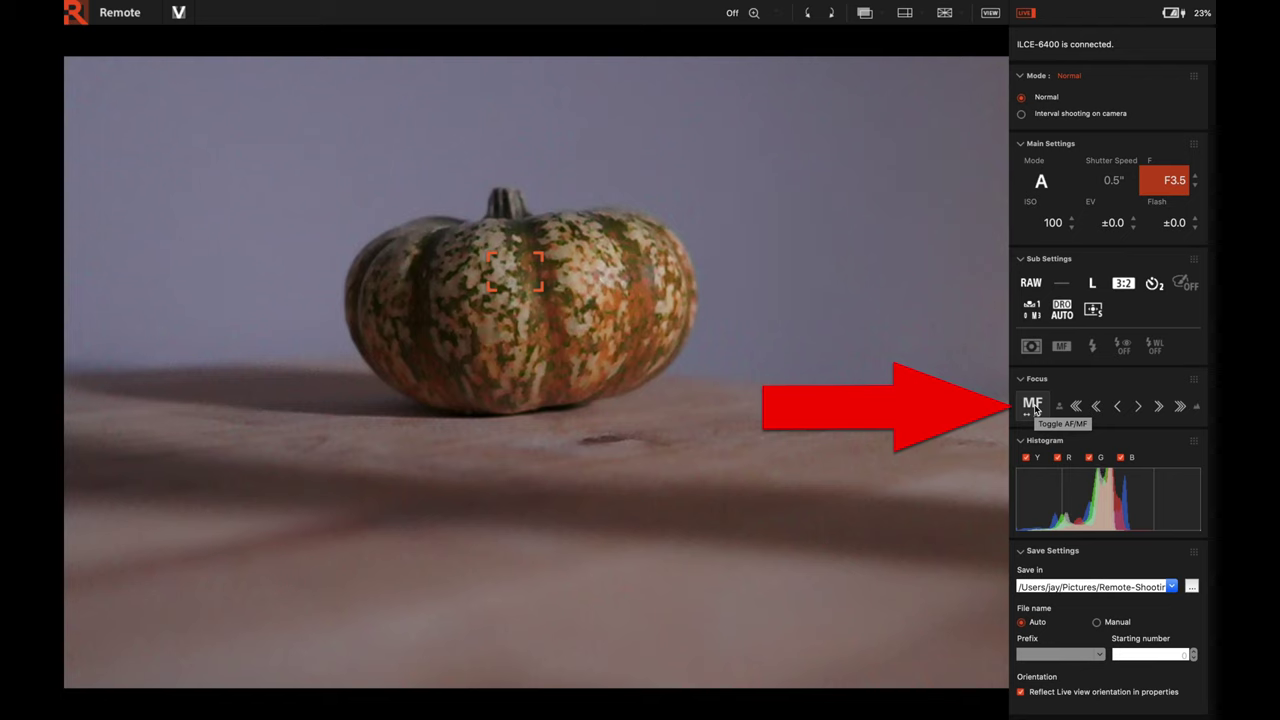
left_click(1118, 407)
left_click(1118, 407)
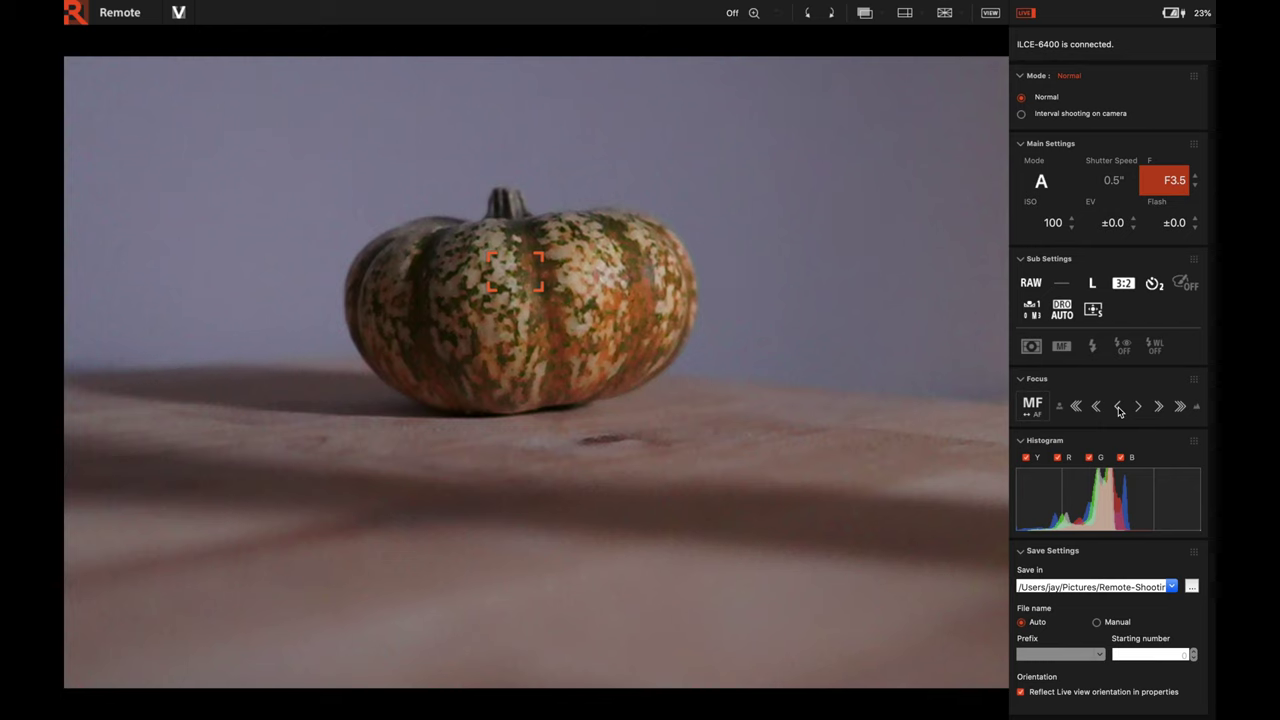
left_click(1118, 407)
left_click(1118, 407)
left_click(1139, 408)
left_click(1139, 408)
- Refine the manual focus on the pumpkin's skin with the live view magnified to x5.9, and return the camera to autofocus
left_click(753, 13)
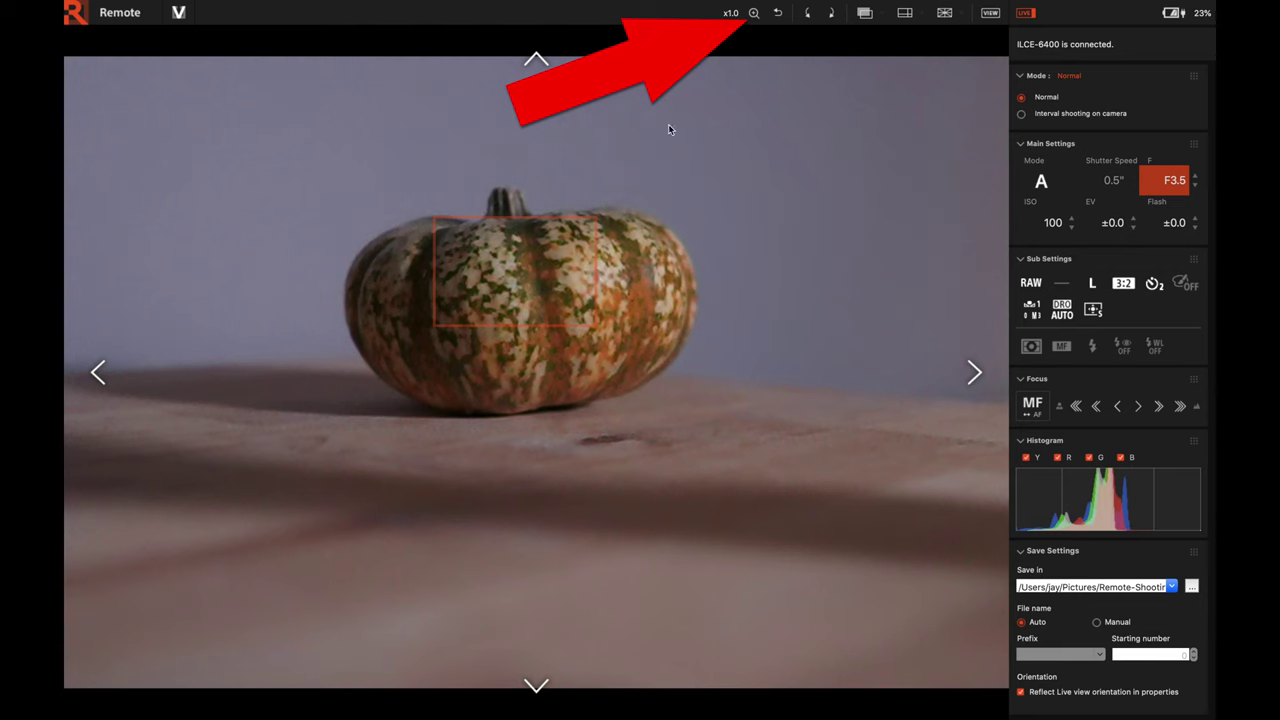
left_click(753, 13)
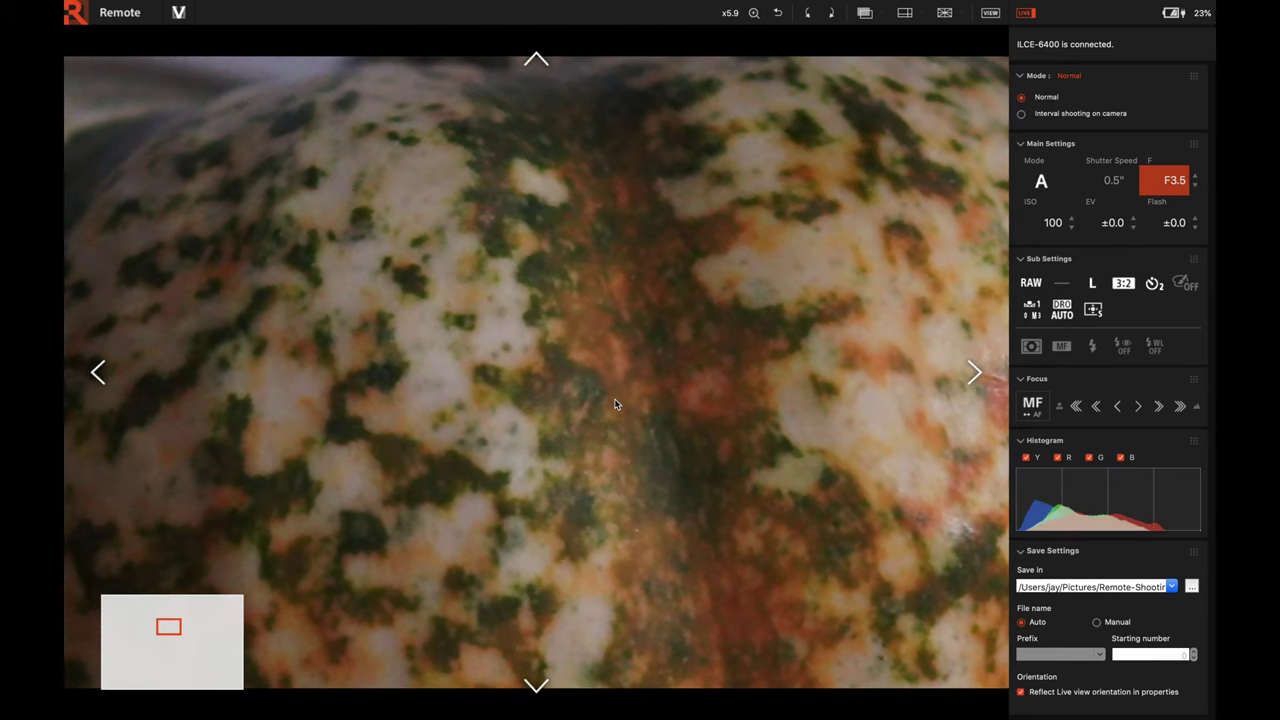
left_click(1077, 406)
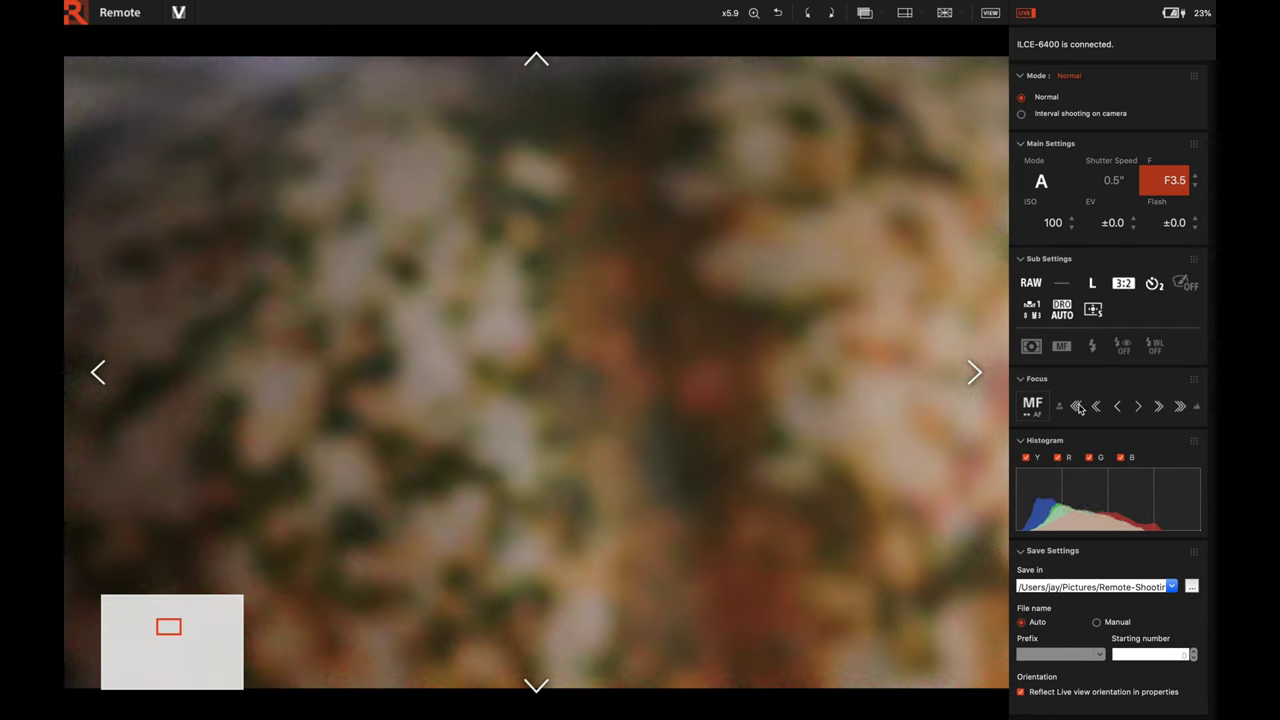
left_click(1180, 406)
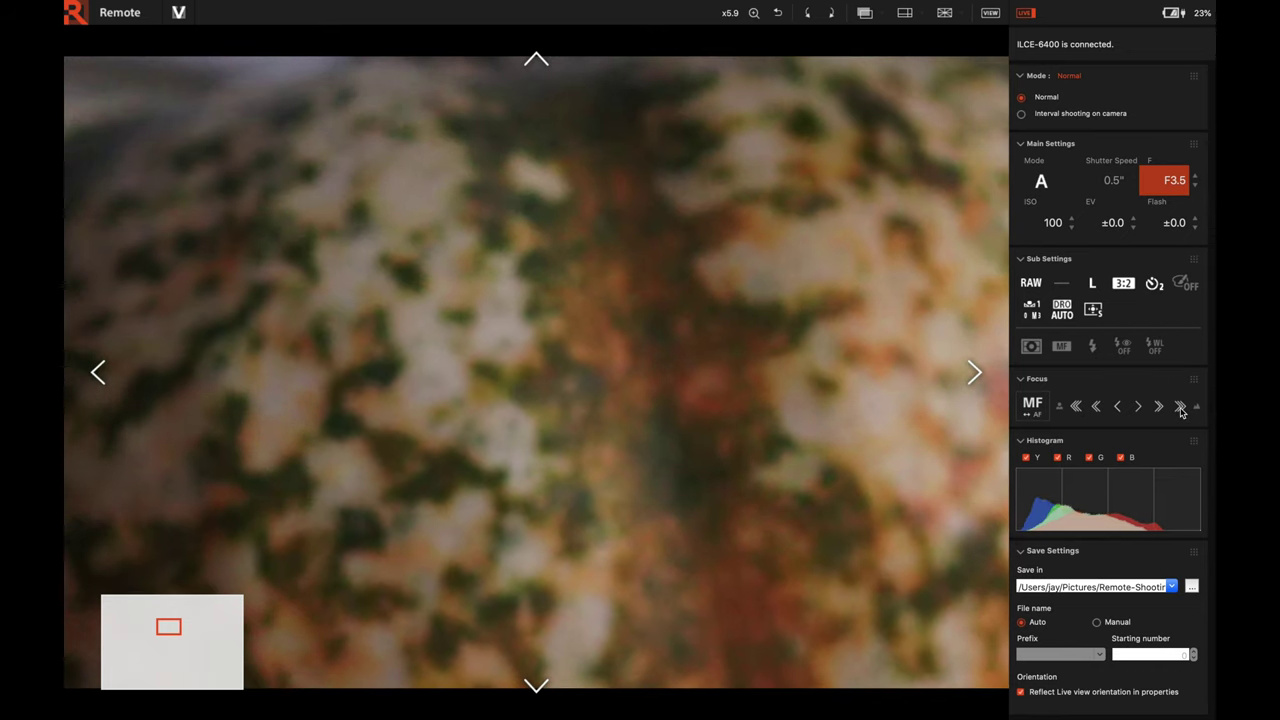
left_click(1180, 406)
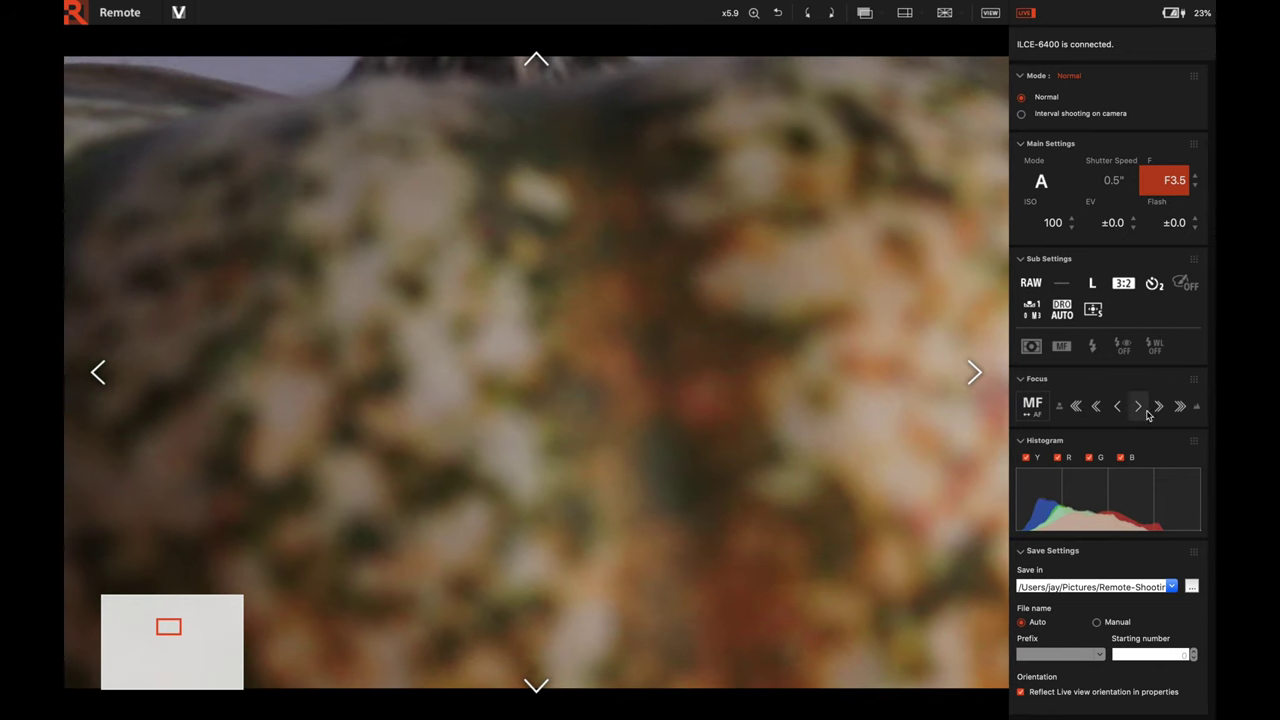
left_click(1097, 408)
left_click(1097, 408)
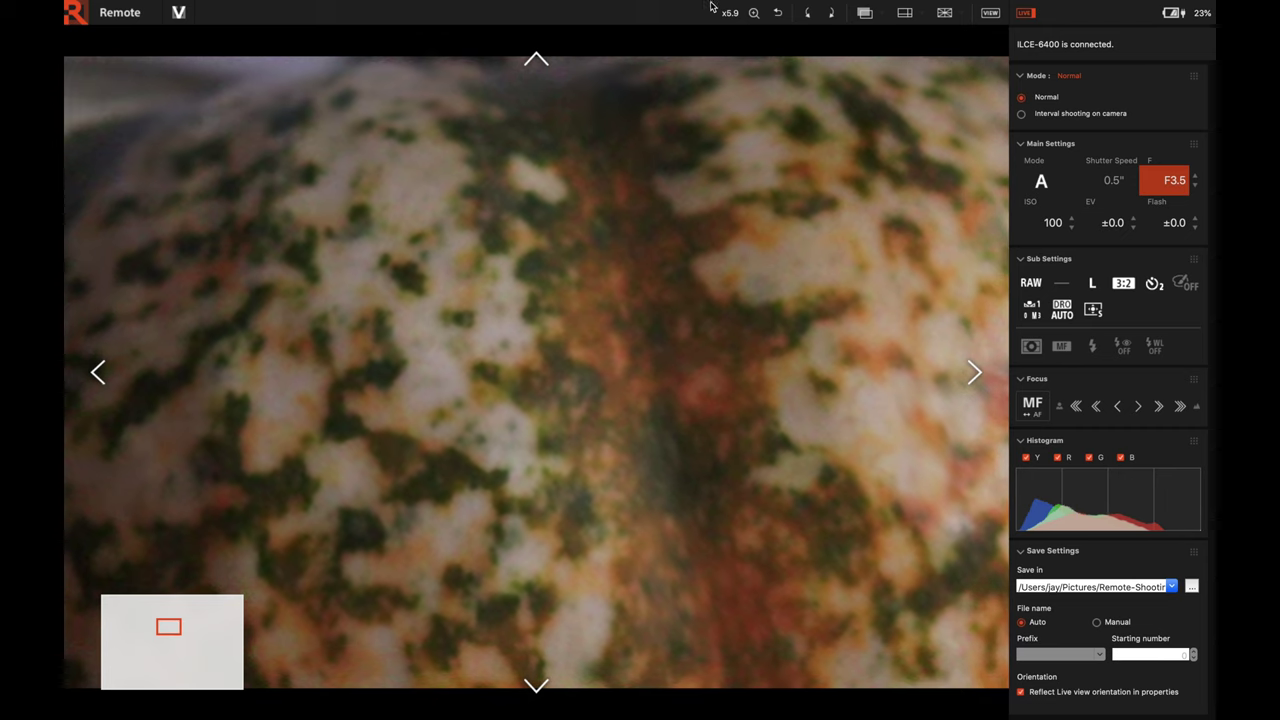
left_click(777, 12)
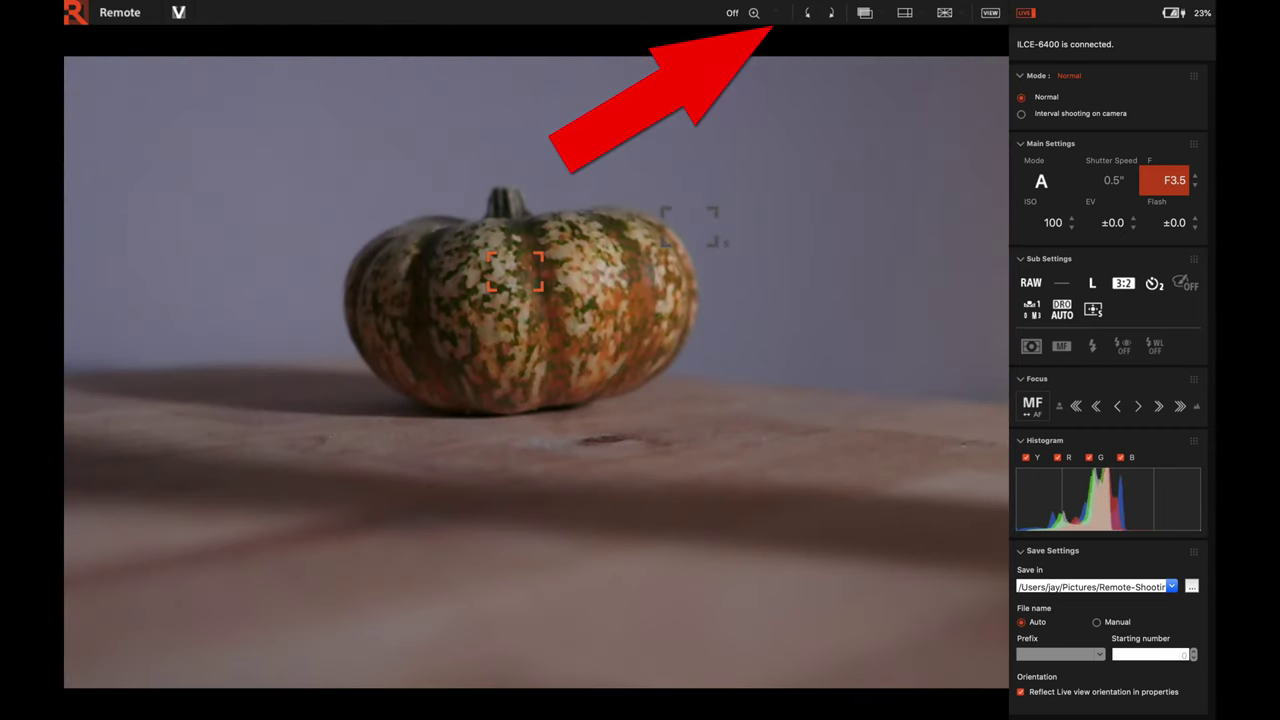
left_click(1032, 405)
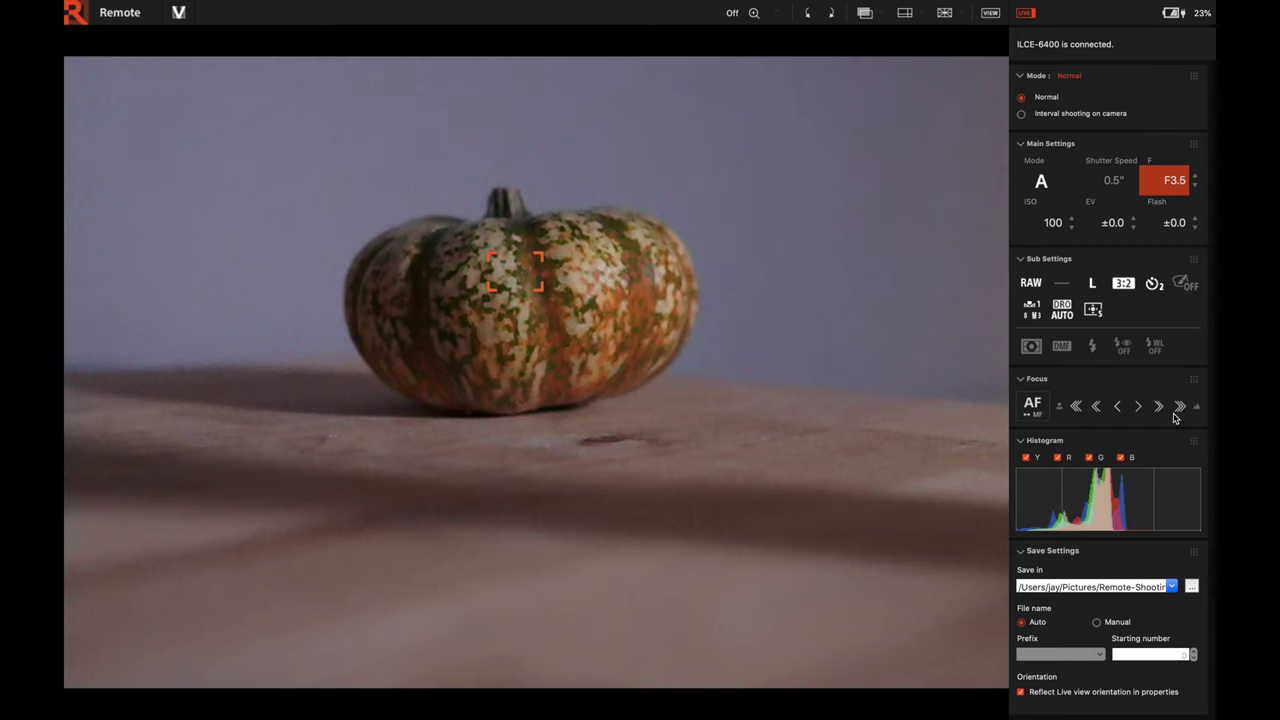
- Set the exposure compensation to +0.3 EV and take a photo of the pumpkin
left_click(1134, 219)
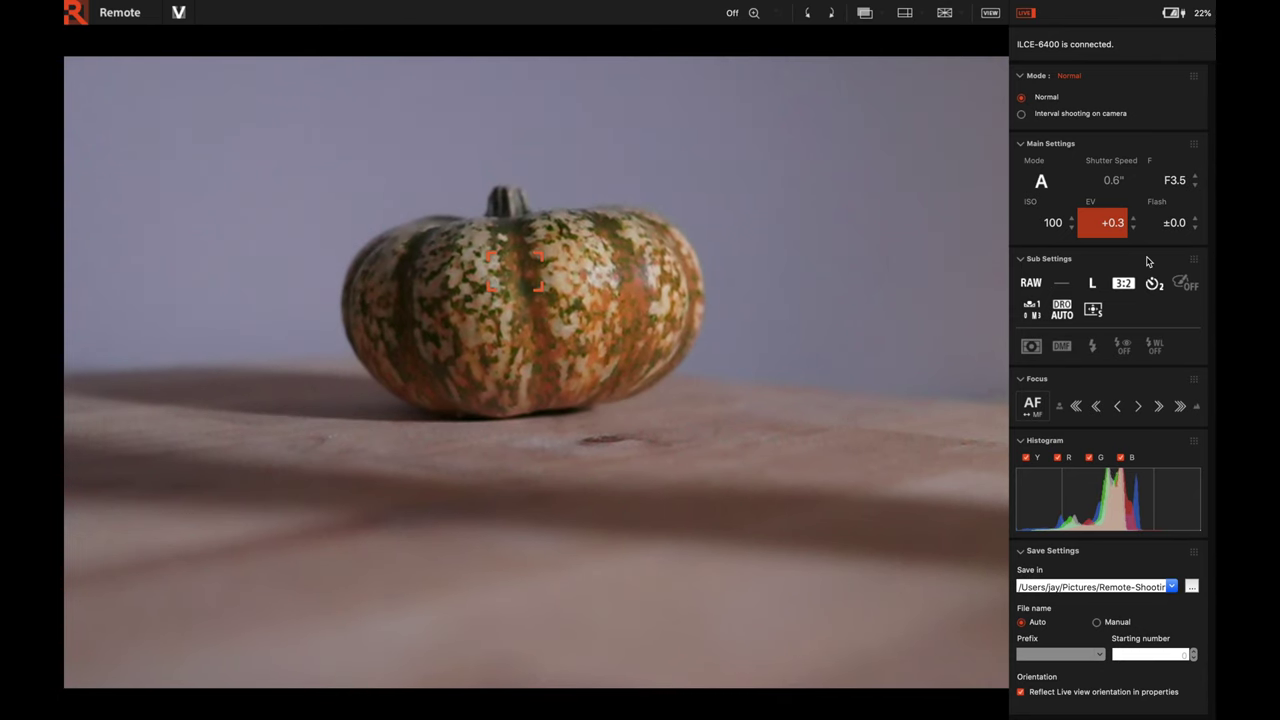
scroll(1150, 260, "up", 3)
left_click(1111, 113)
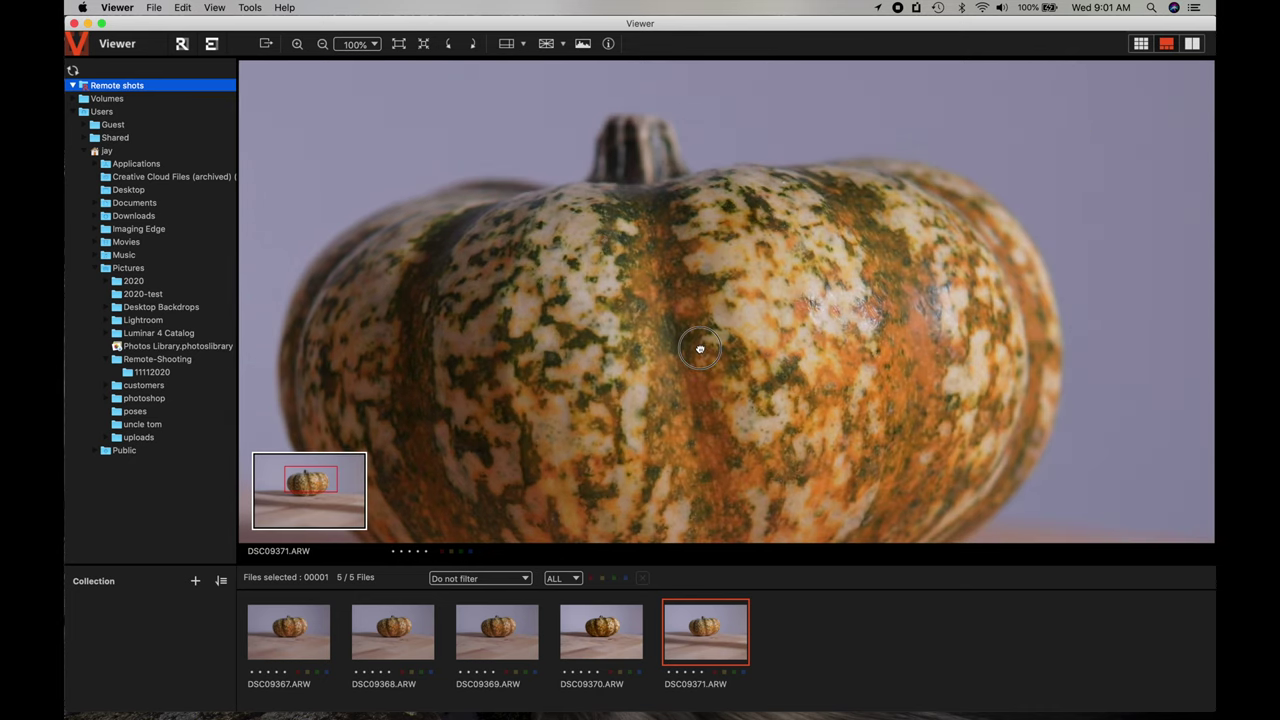
- Inspect DSC09371.ARW at 100% in Viewer, and look at the shots in both the thumbnail and preview layouts
left_click_drag(694, 343, 709, 320)
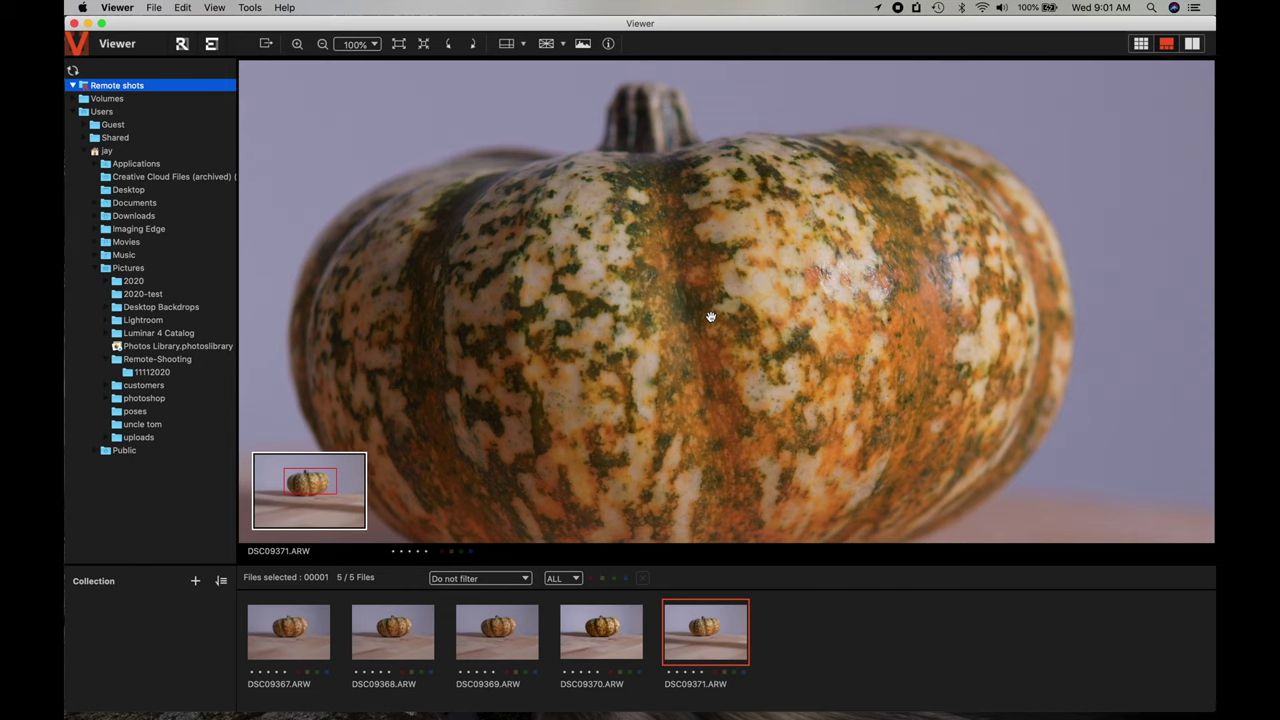
mouse_move(912, 688)
left_click(626, 309)
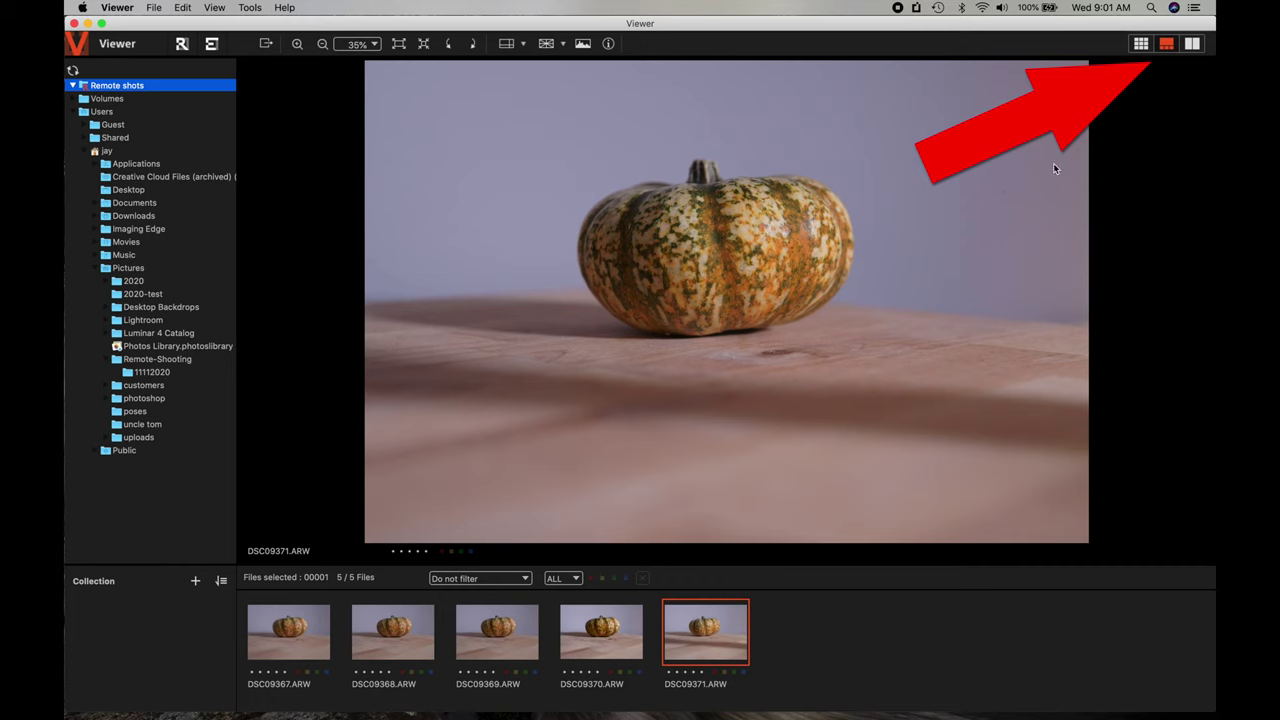
left_click(1142, 45)
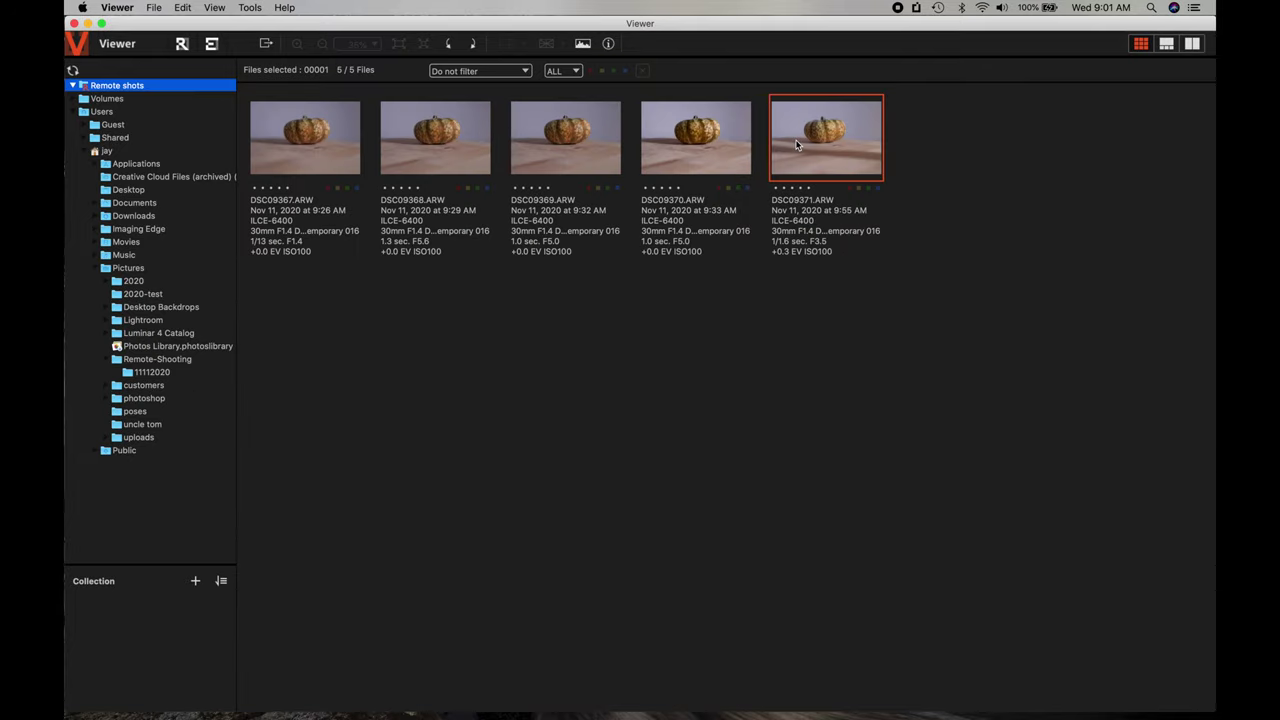
left_click(1166, 45)
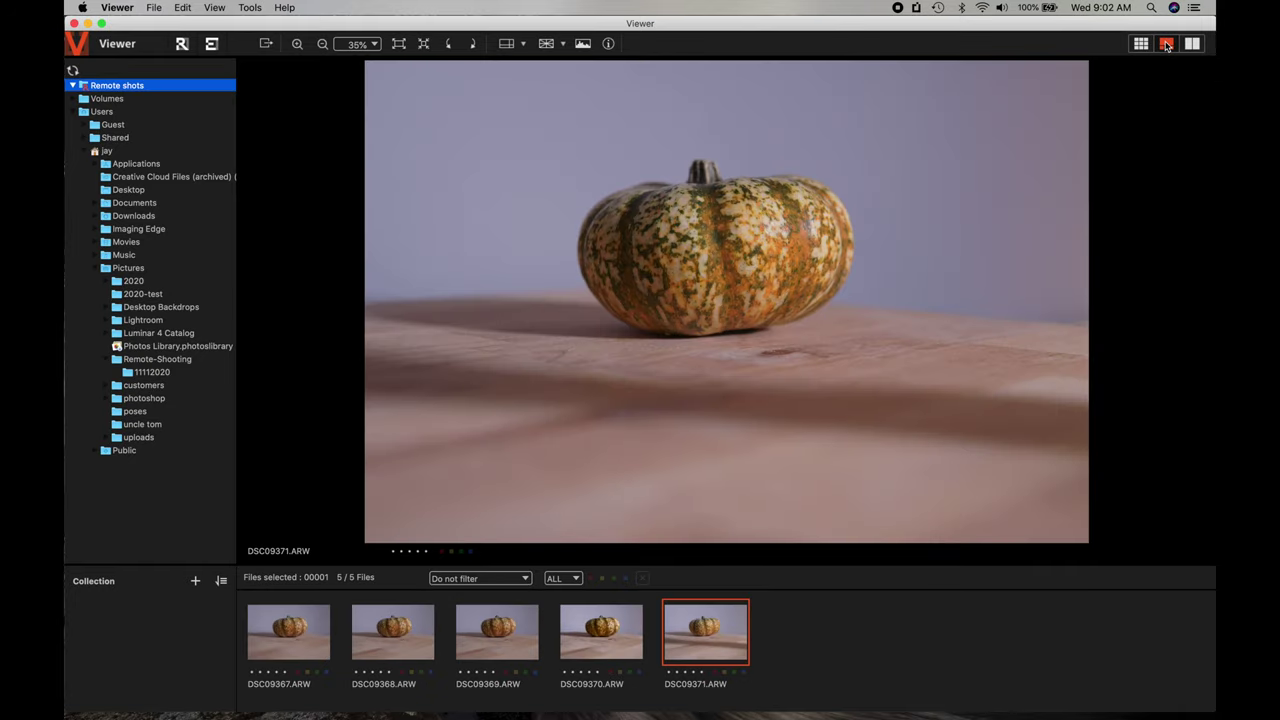
left_click(699, 252)
left_click_drag(699, 252, 654, 258)
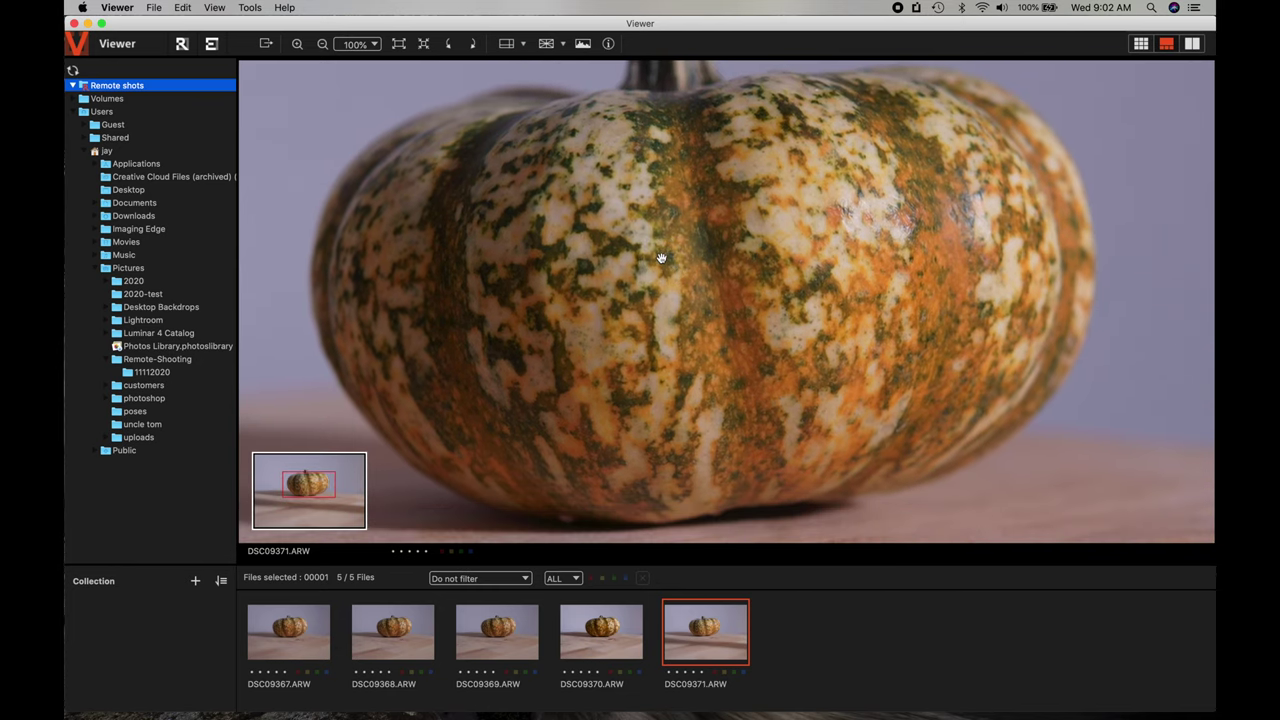
- Check the histogram of DSC09371.ARW and read through its image properties, closing both windows
left_click(583, 46)
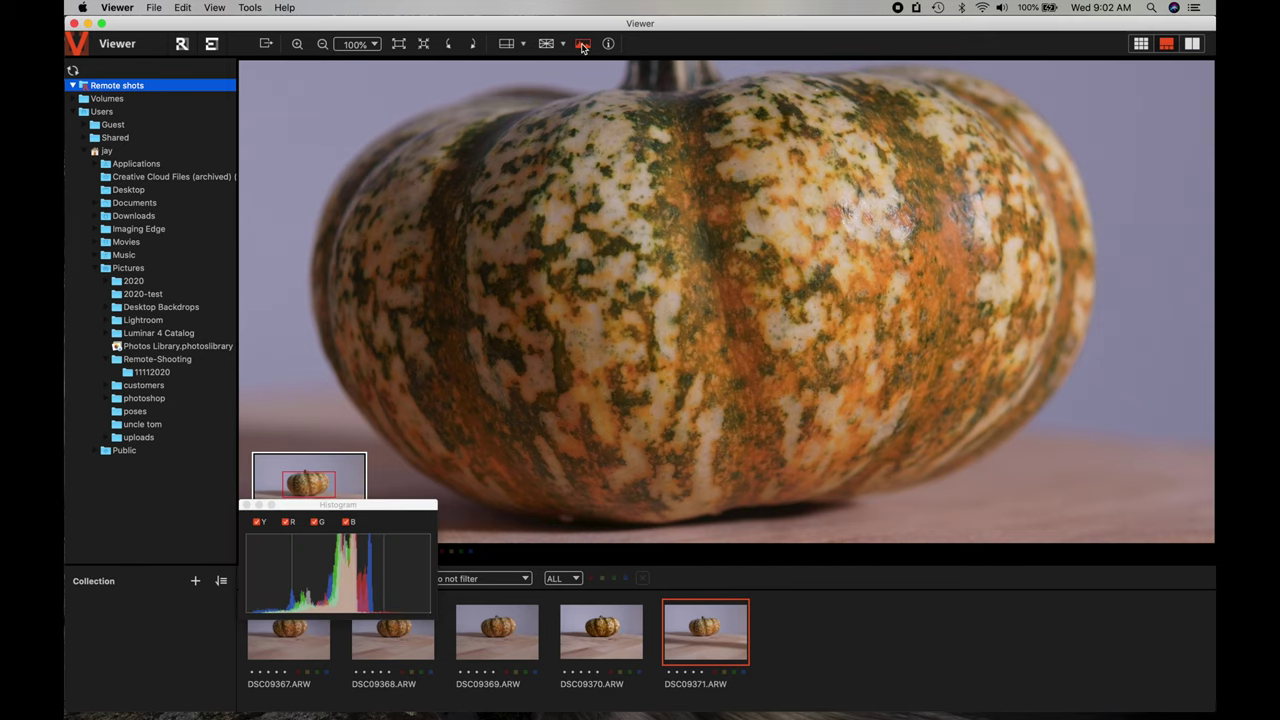
left_click(583, 46)
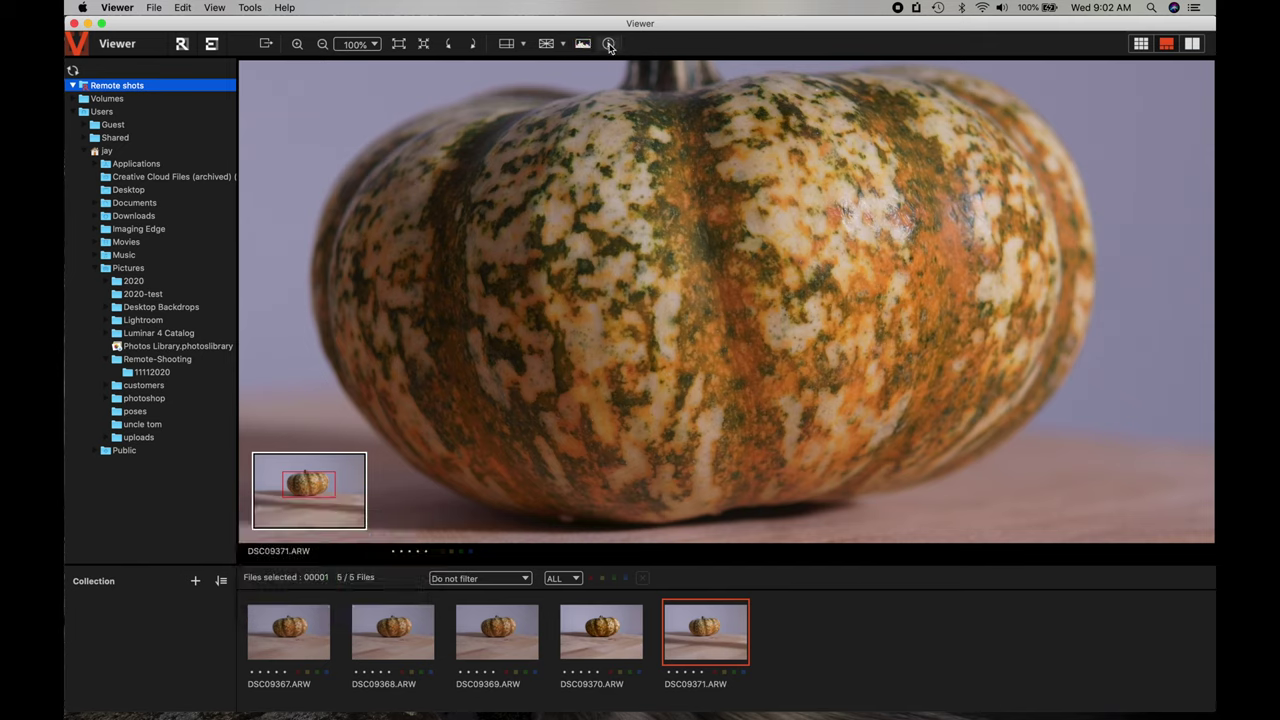
left_click(609, 46)
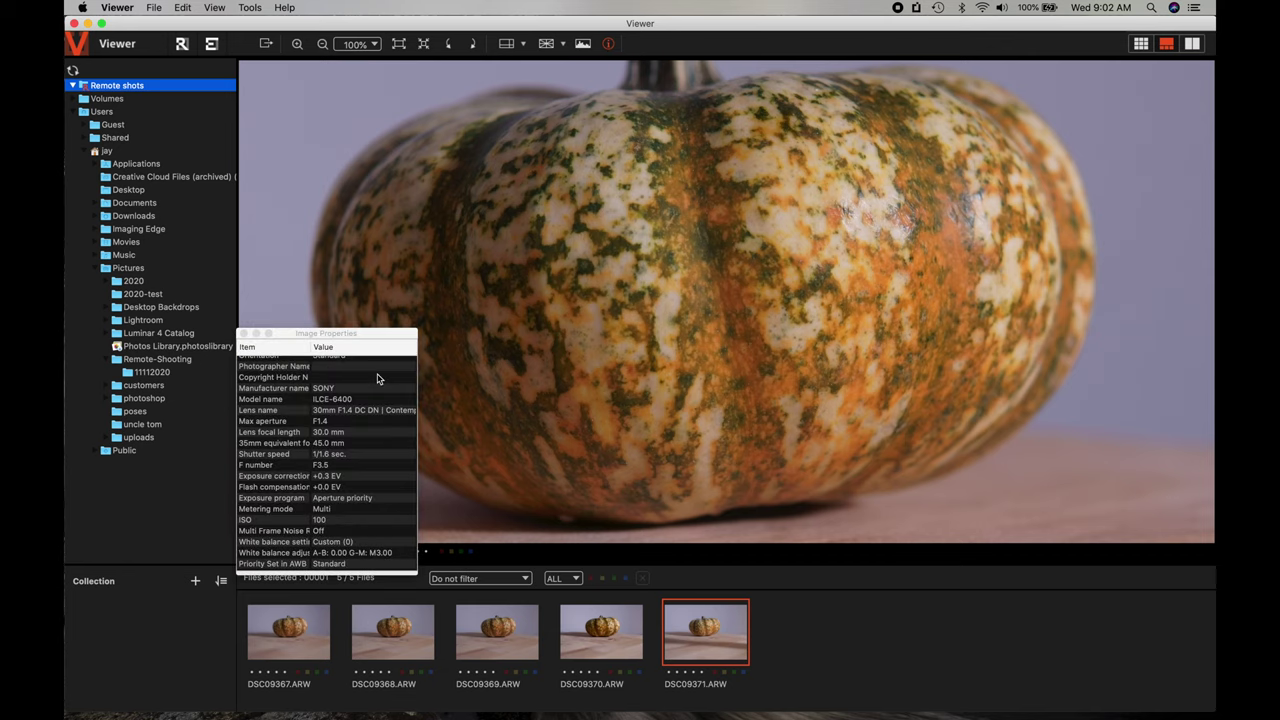
scroll(366, 445, "down", 4)
scroll(366, 449, "down", 3)
scroll(329, 543, "down", 4)
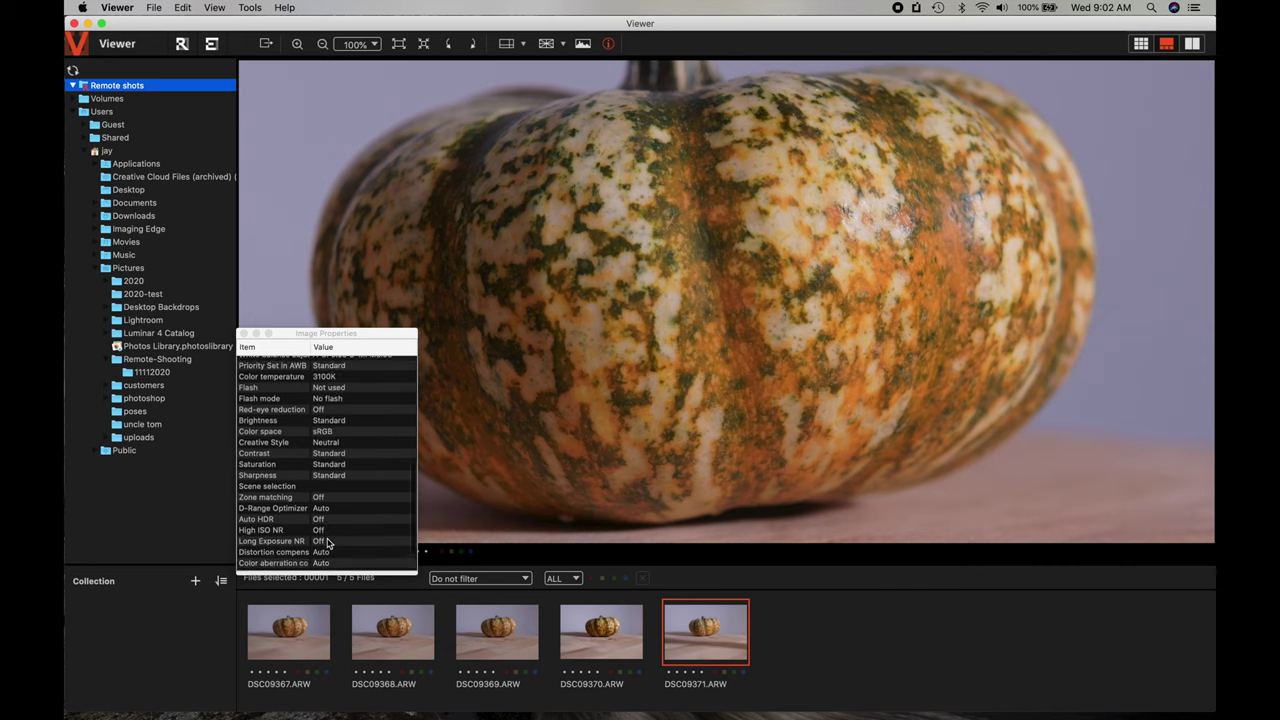
scroll(359, 473, "up", 4)
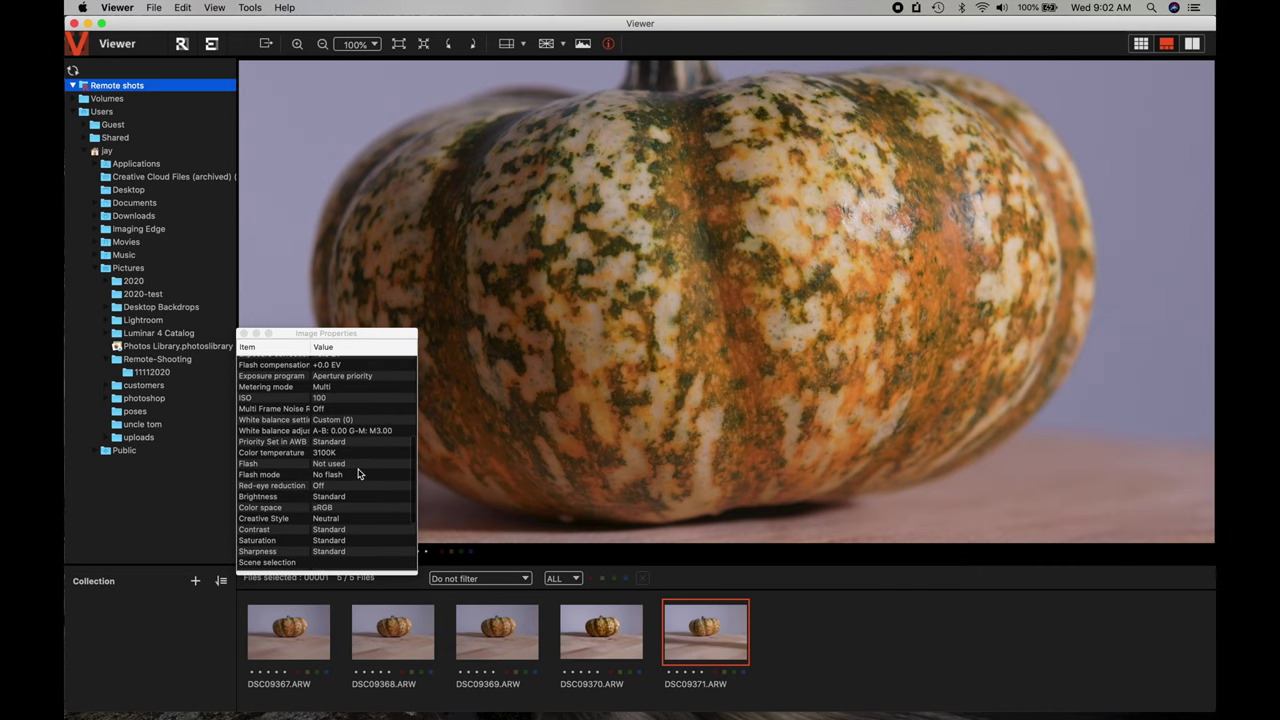
scroll(359, 473, "up", 6)
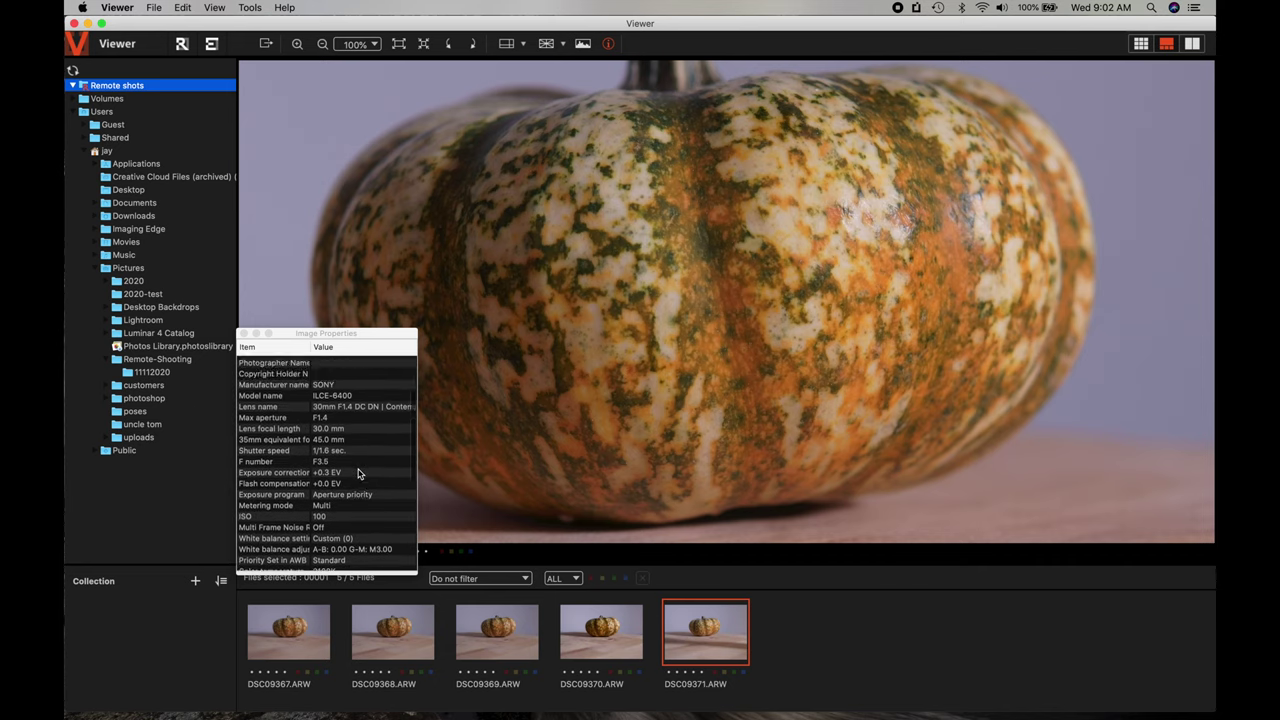
scroll(345, 515, "down", 3)
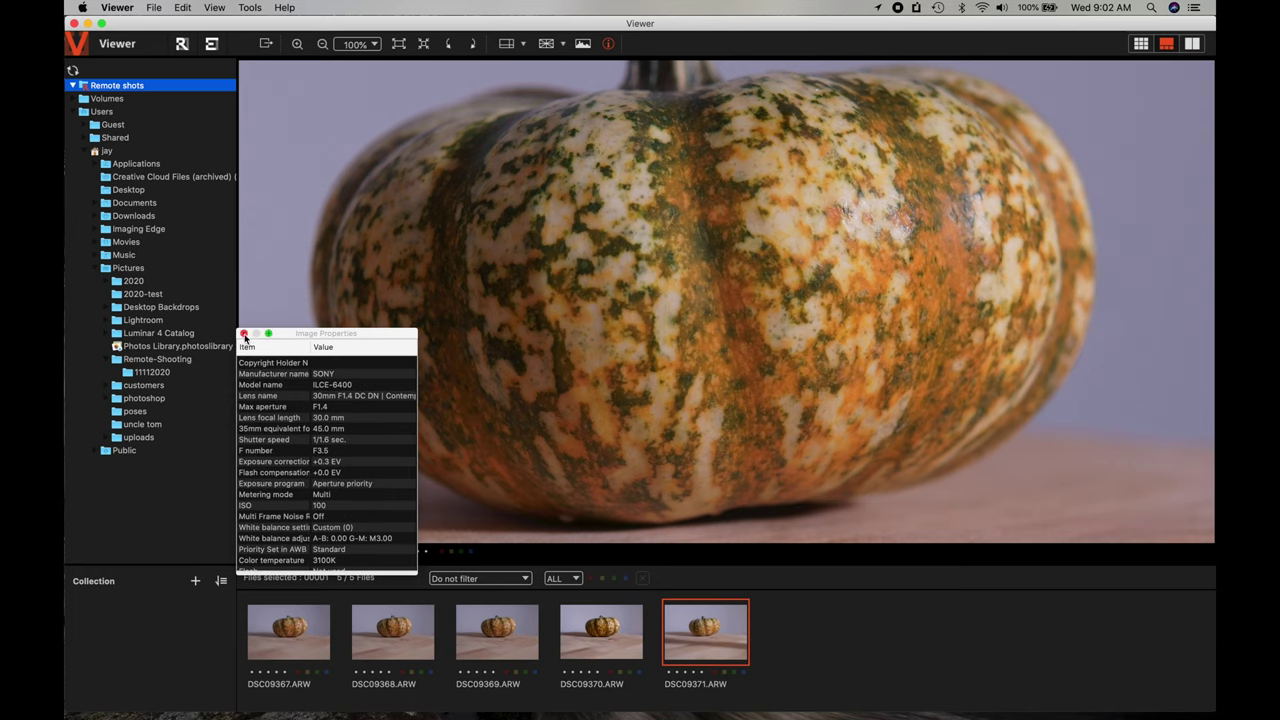
left_click(243, 334)
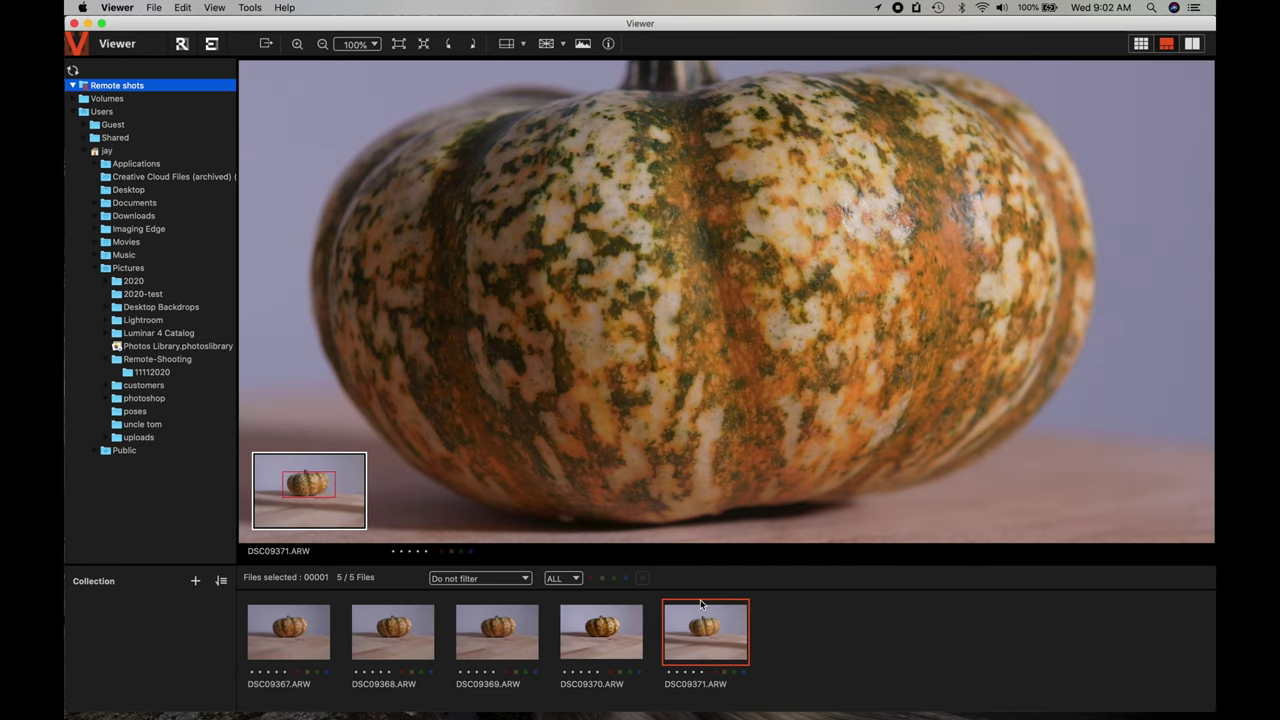
- Open DSC09371.ARW in Edit and examine the pumpkin's surface at 100% up to the base of the stem
double_click(700, 631)
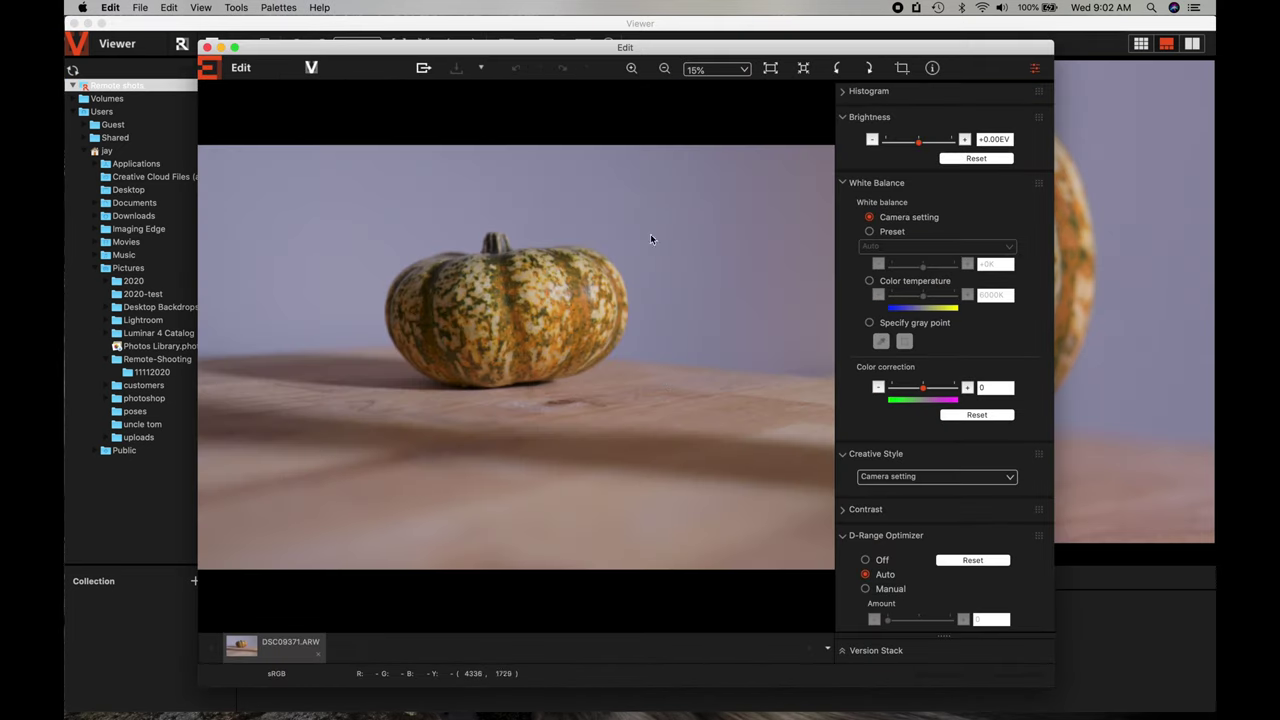
left_click_drag(661, 53, 622, 34)
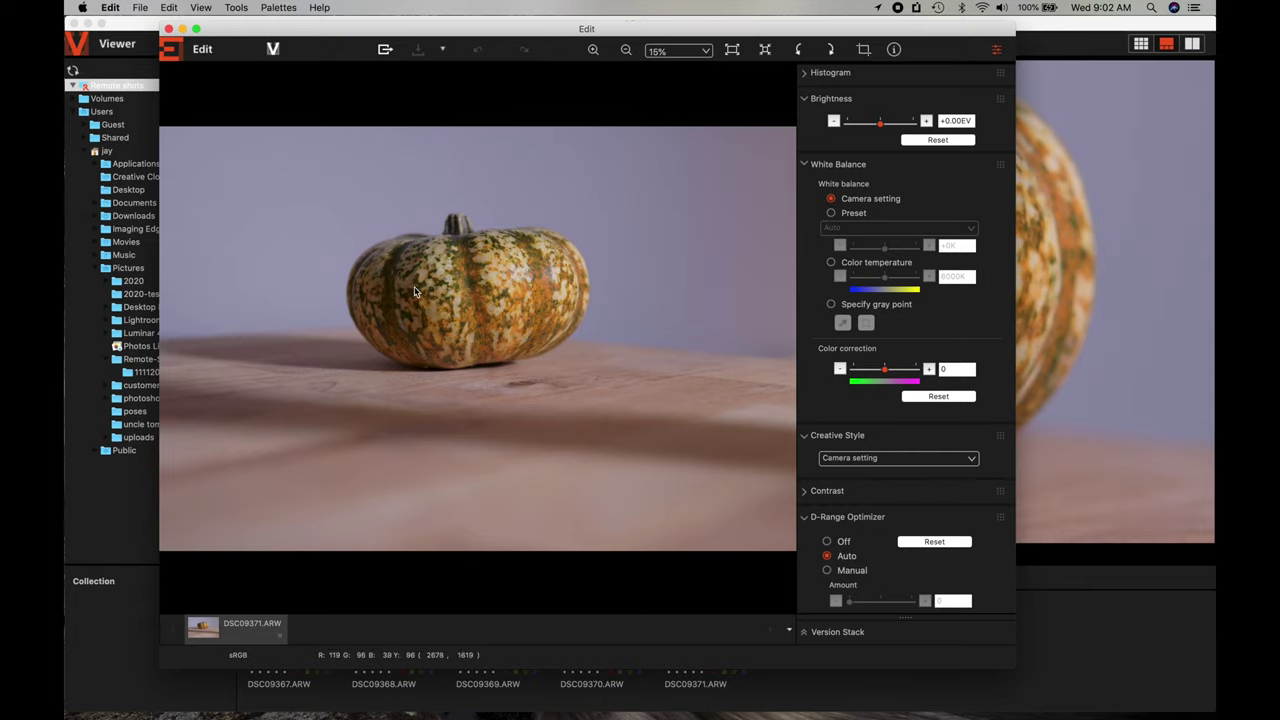
left_click(492, 285)
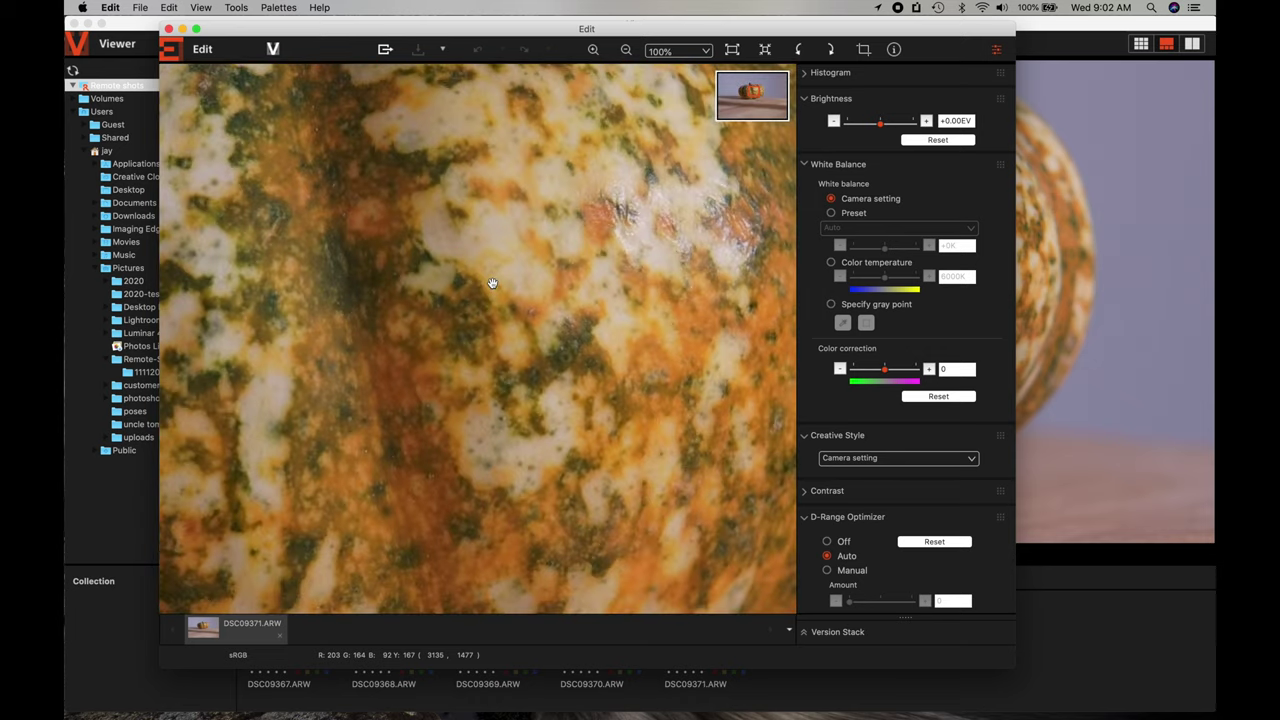
left_click_drag(429, 294, 280, 191)
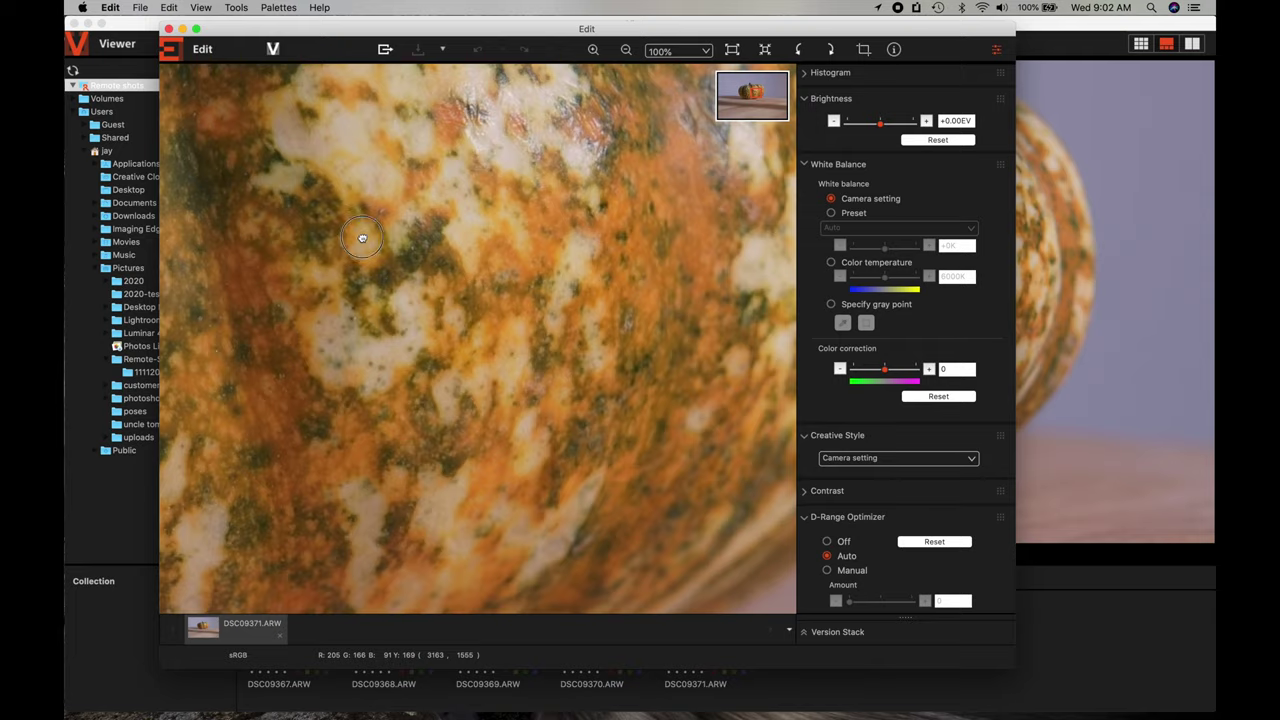
left_click_drag(357, 240, 513, 371)
left_click_drag(451, 271, 494, 389)
- Raise the photo's Sharpness Amount to 24
scroll(885, 443, "down", 5)
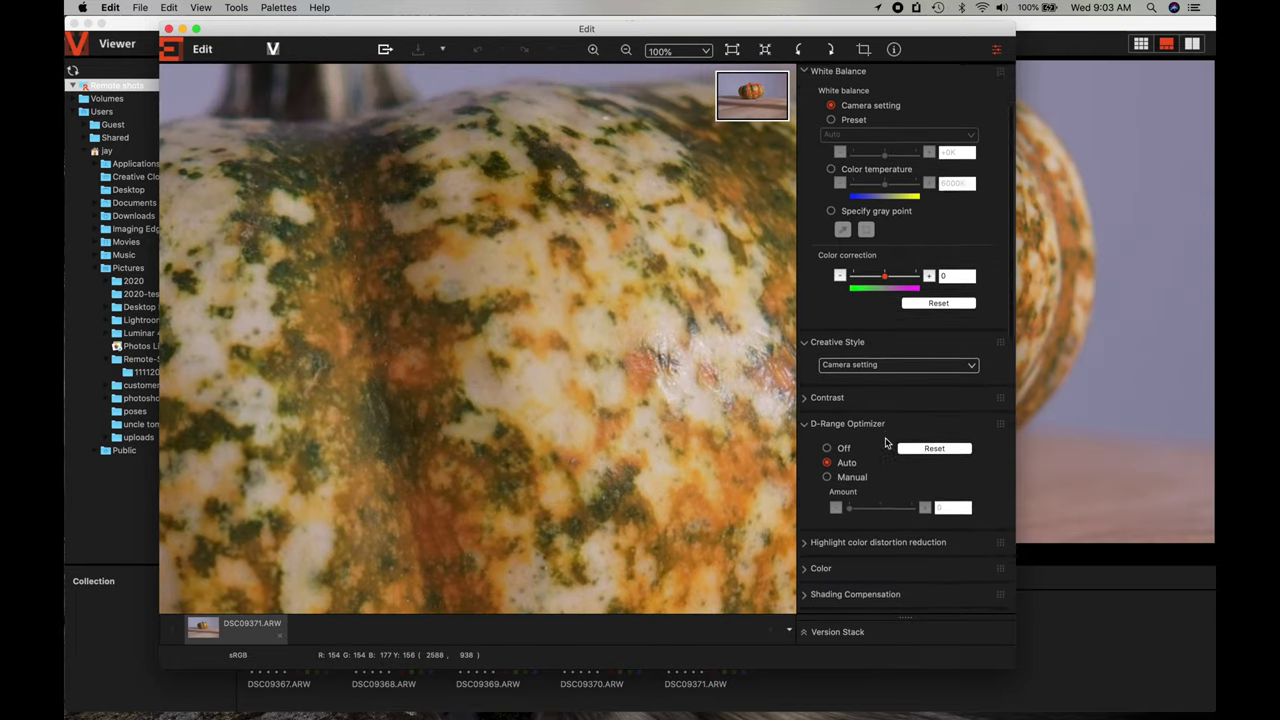
scroll(885, 443, "down", 5)
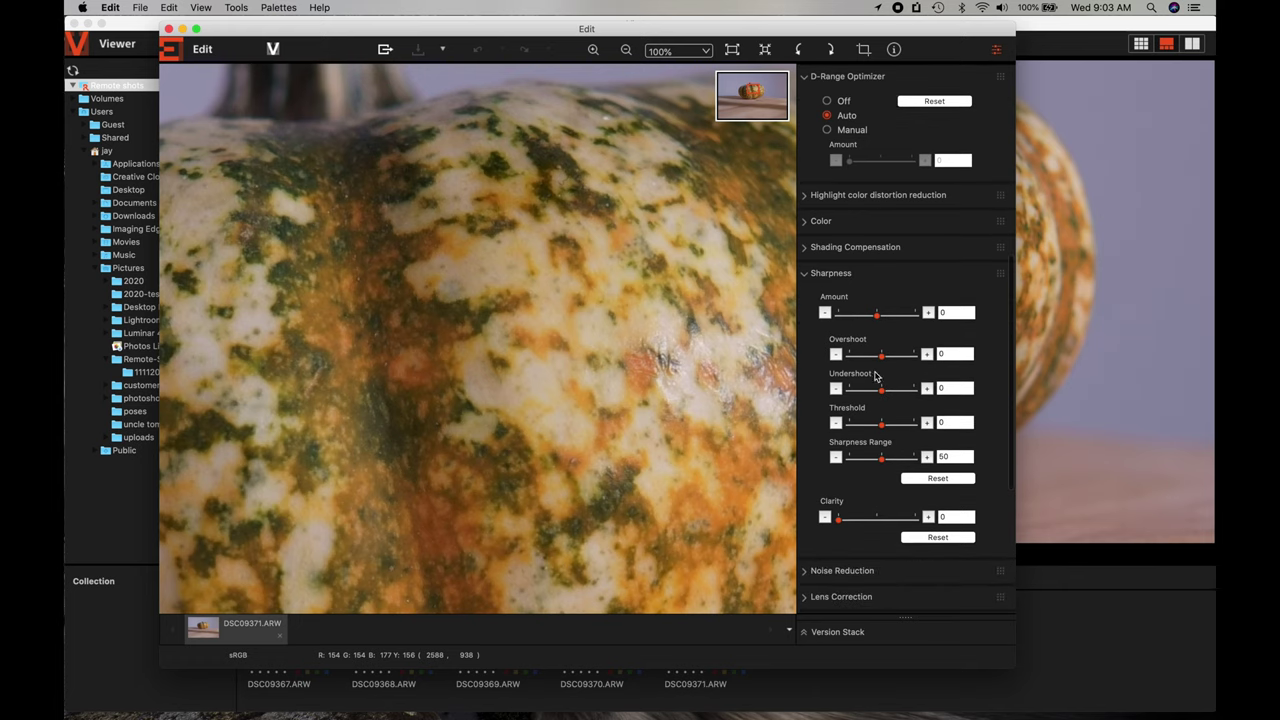
left_click_drag(876, 315, 886, 316)
- Shape the Y (Brightness) tone curve into a slight S-curve, lifting a point in the highlights and lowering one in the shadows
scroll(886, 416, "down", 10)
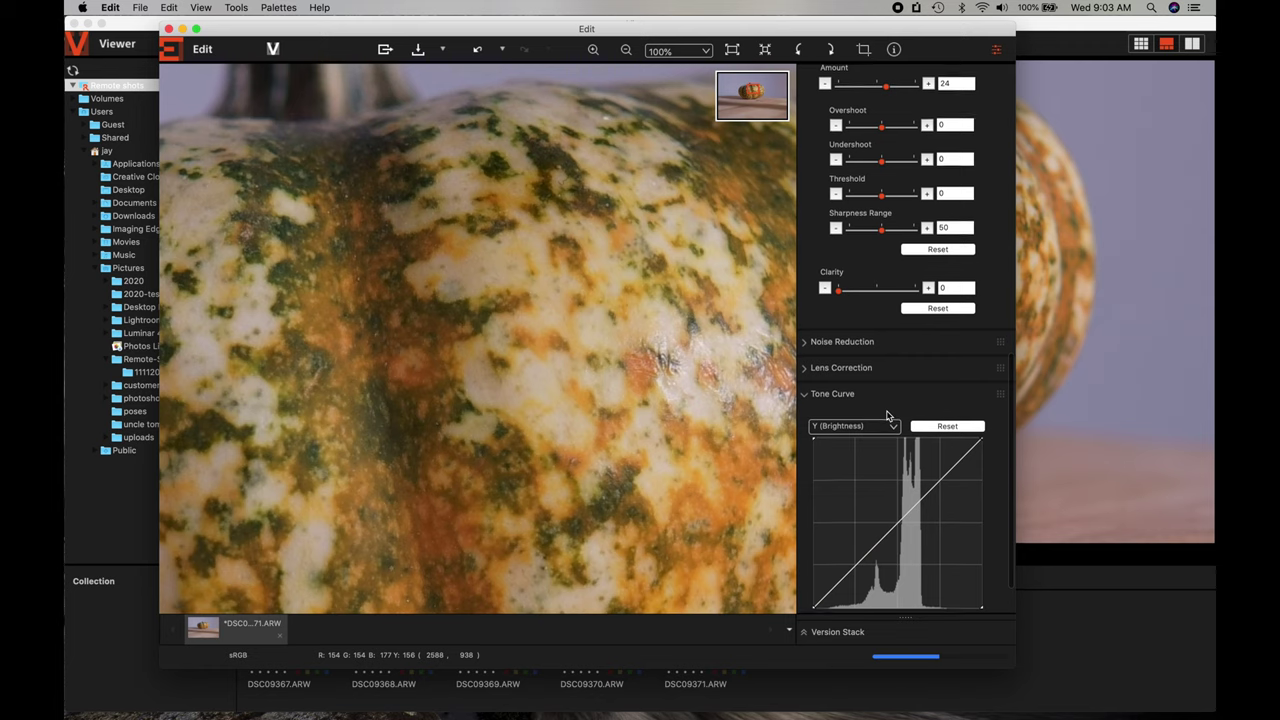
left_click(940, 426)
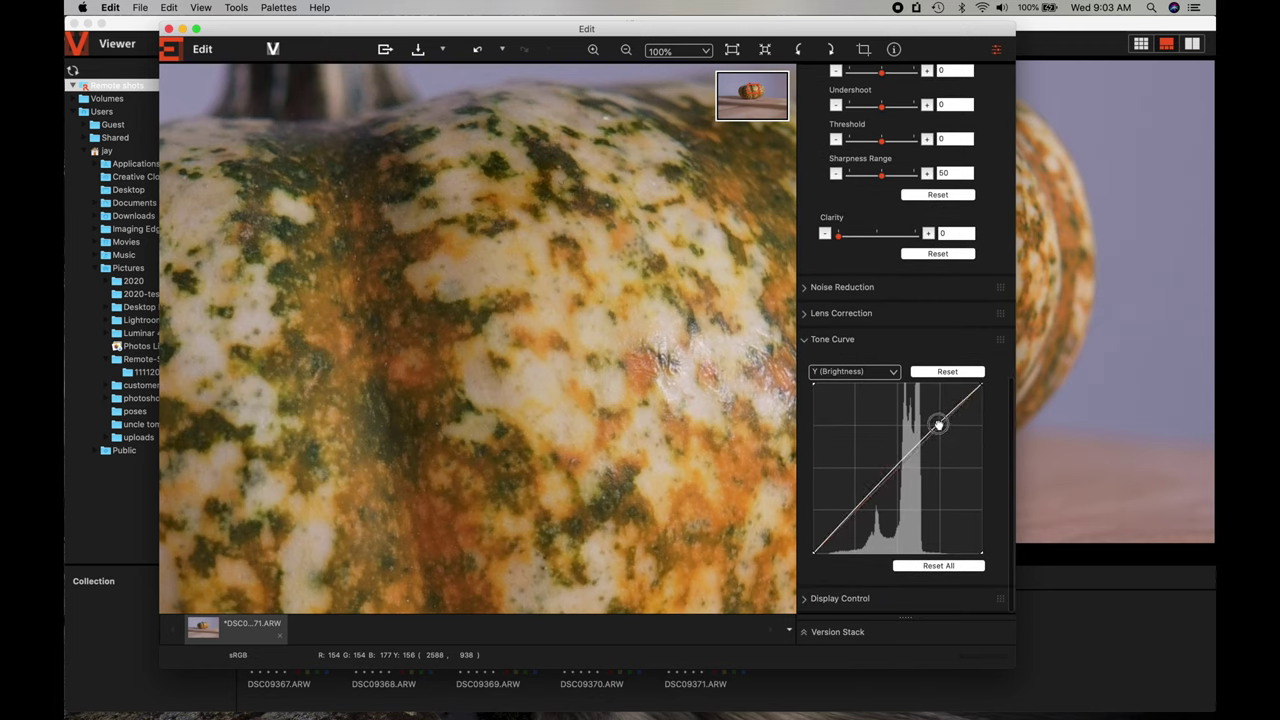
left_click(857, 514)
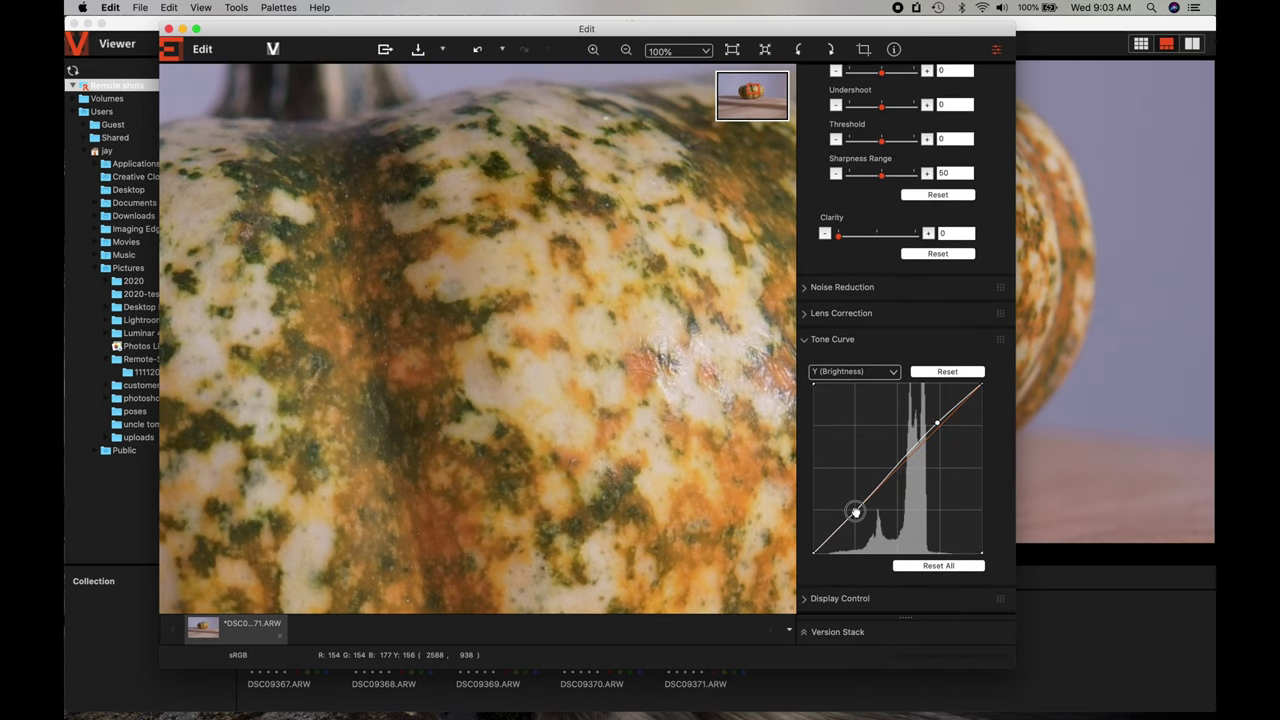
left_click_drag(857, 514, 857, 509)
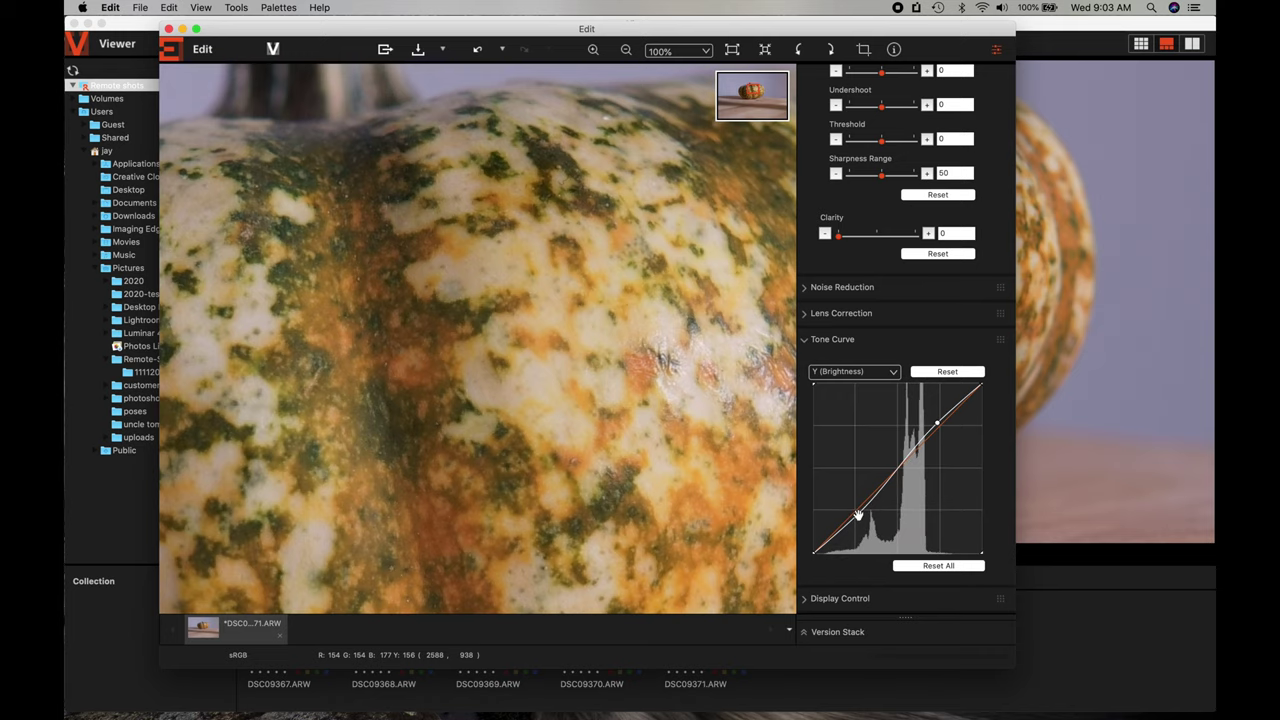
- Try the Vivid and Neutral creative styles on the whole photo, ending on Camera setting
left_click(660, 394)
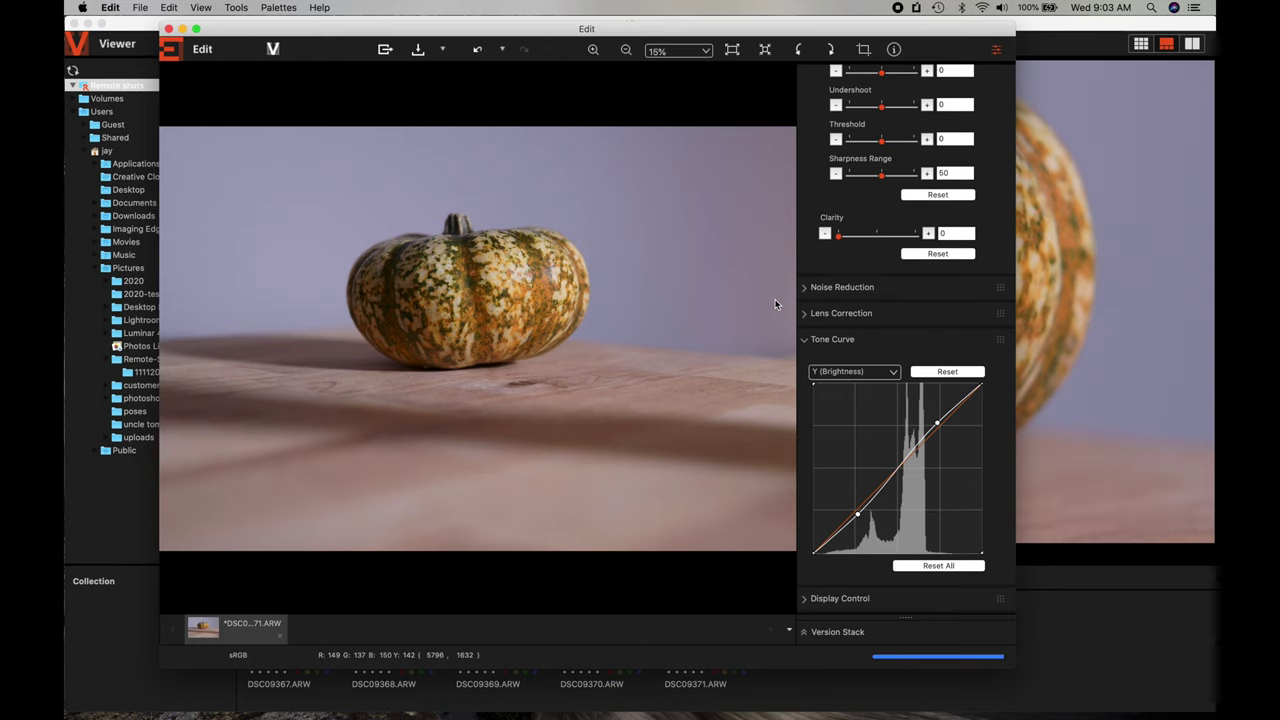
scroll(852, 495, "up", 10)
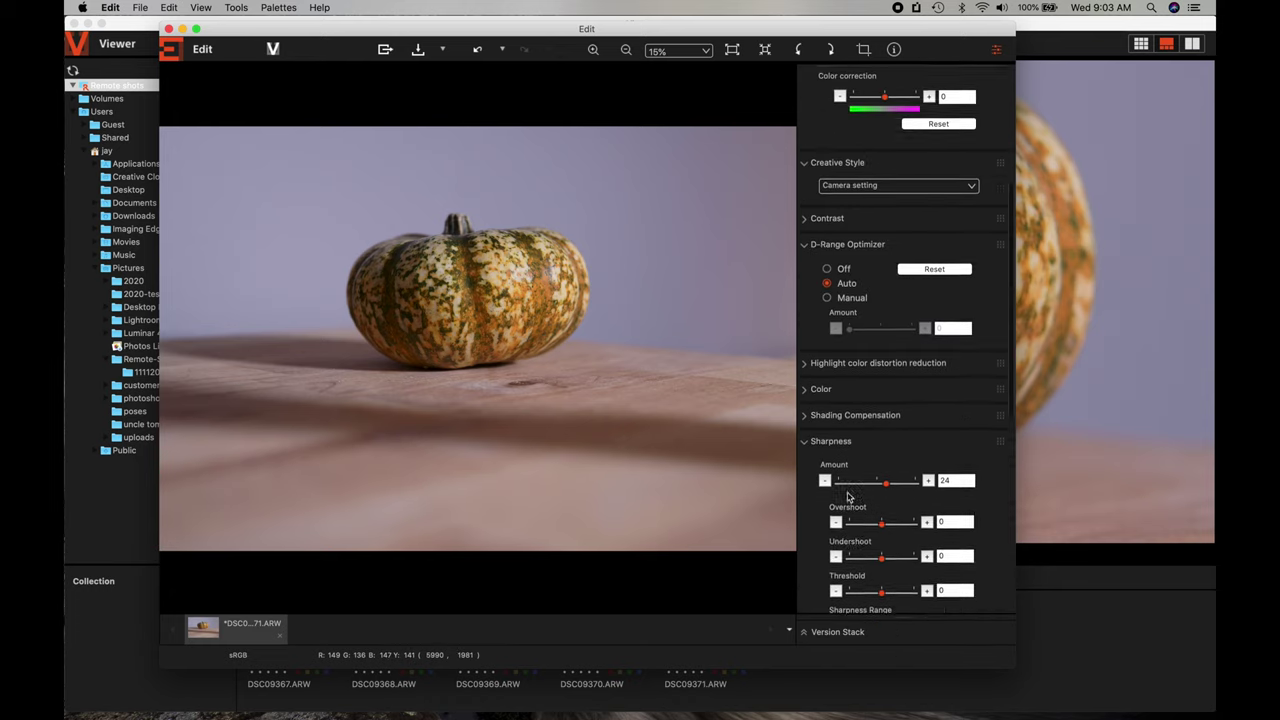
scroll(862, 268, "up", 3)
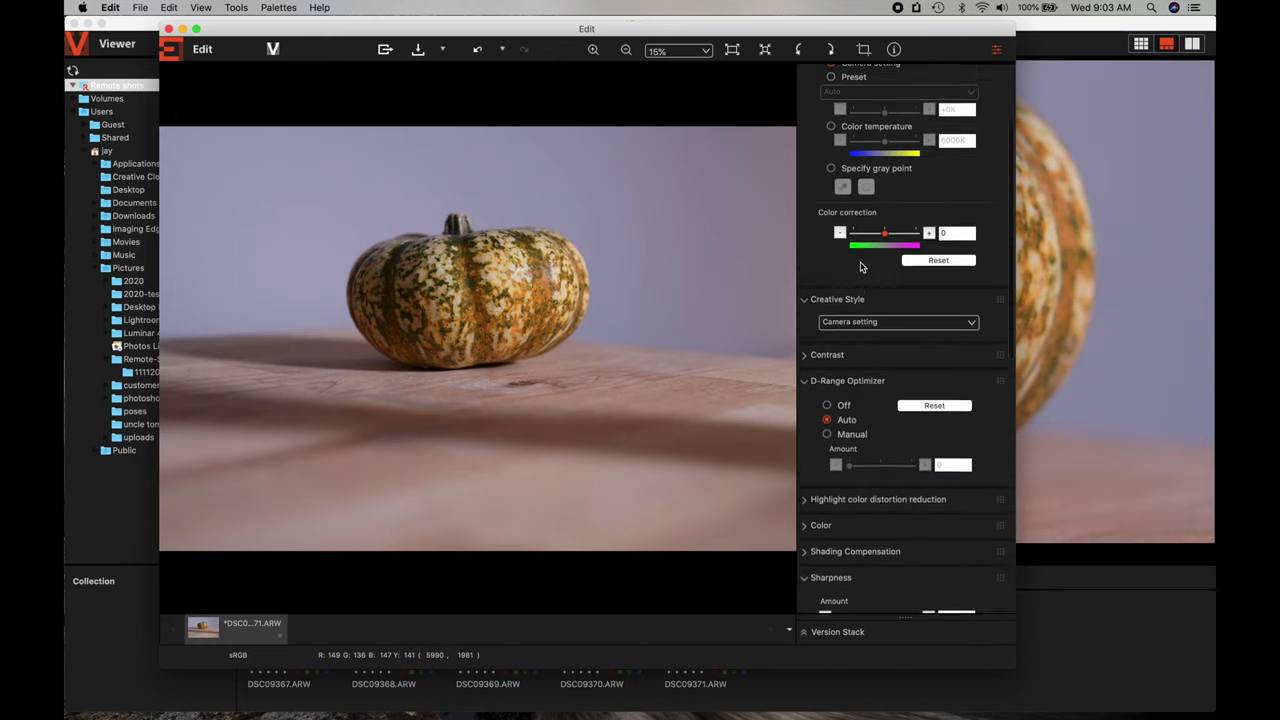
scroll(862, 268, "up", 4)
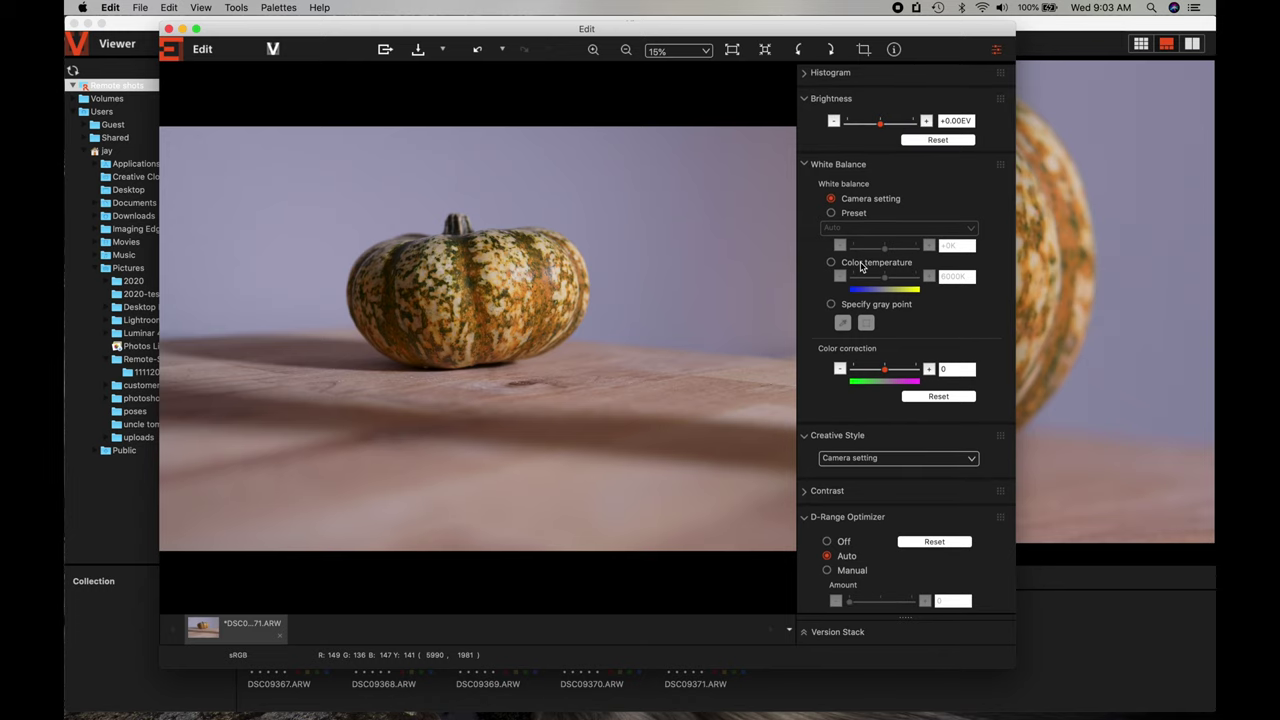
left_click(878, 458)
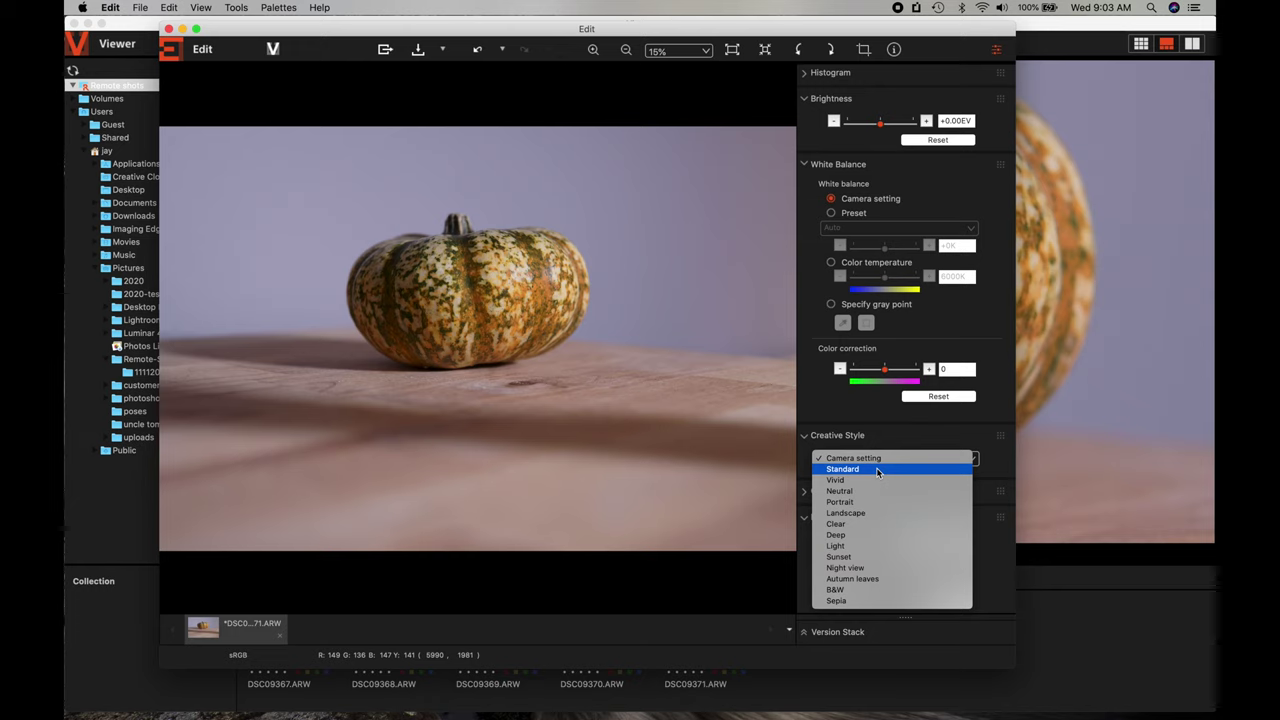
left_click(873, 481)
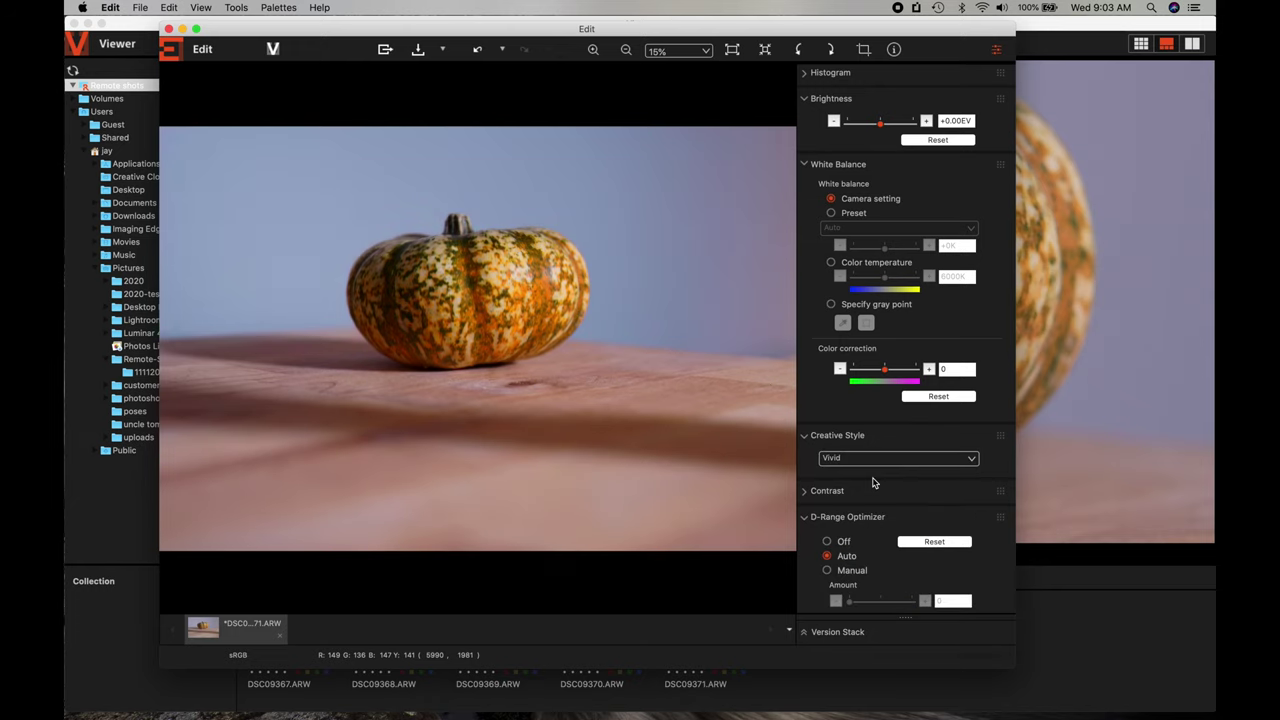
left_click(872, 460)
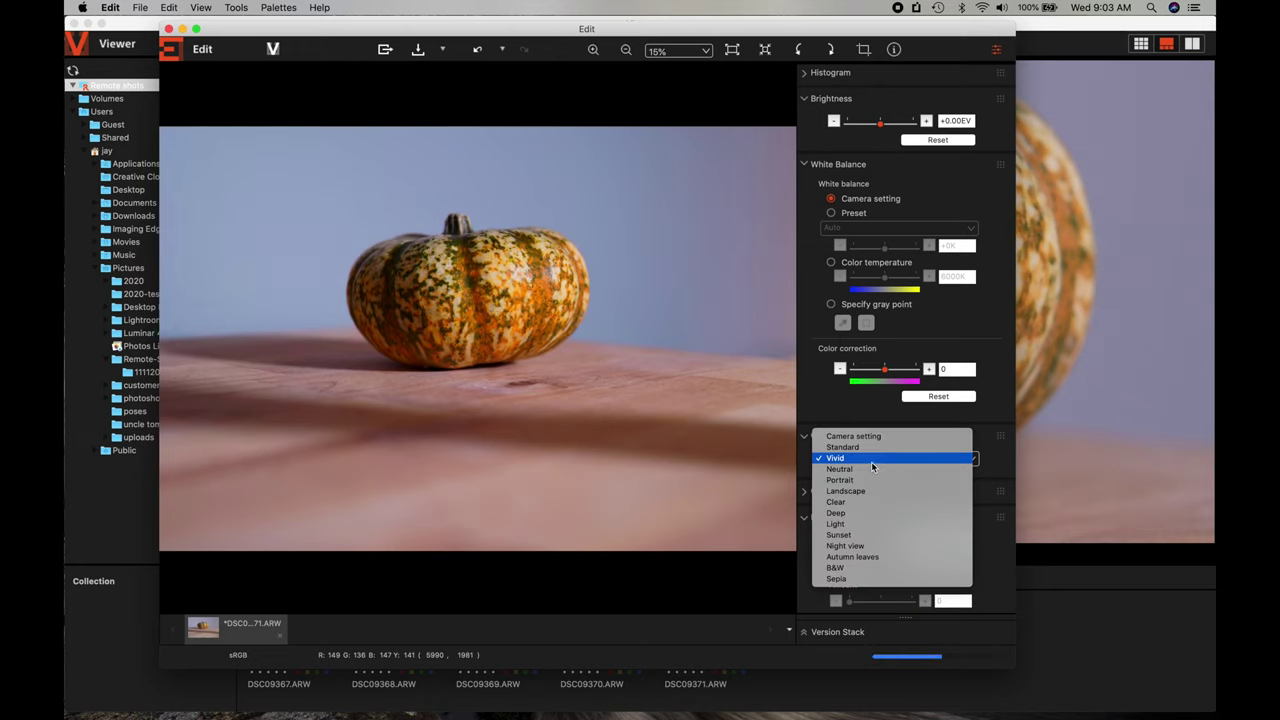
left_click(872, 469)
left_click(870, 460)
left_click(859, 428)
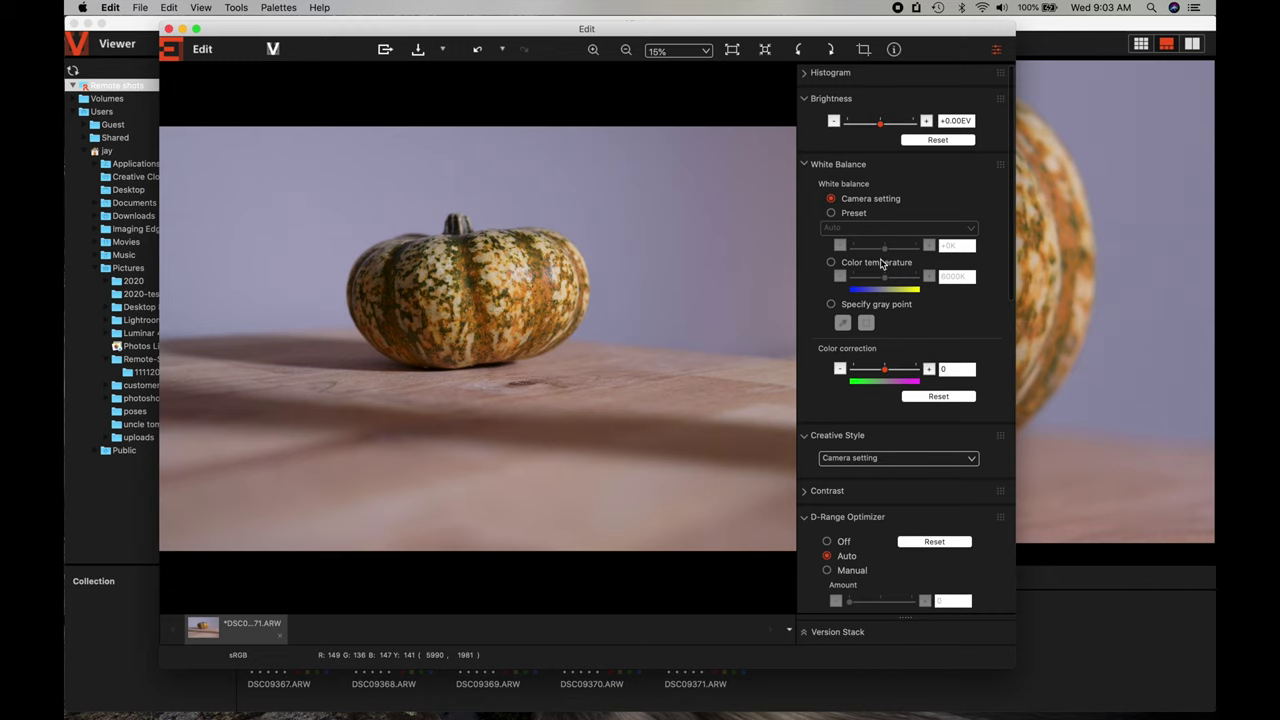
- Crop the photo at 3:2 to about 5105 × 3403 pixels around the pumpkin and save the edits
left_click(805, 74)
left_click(805, 74)
left_click(864, 50)
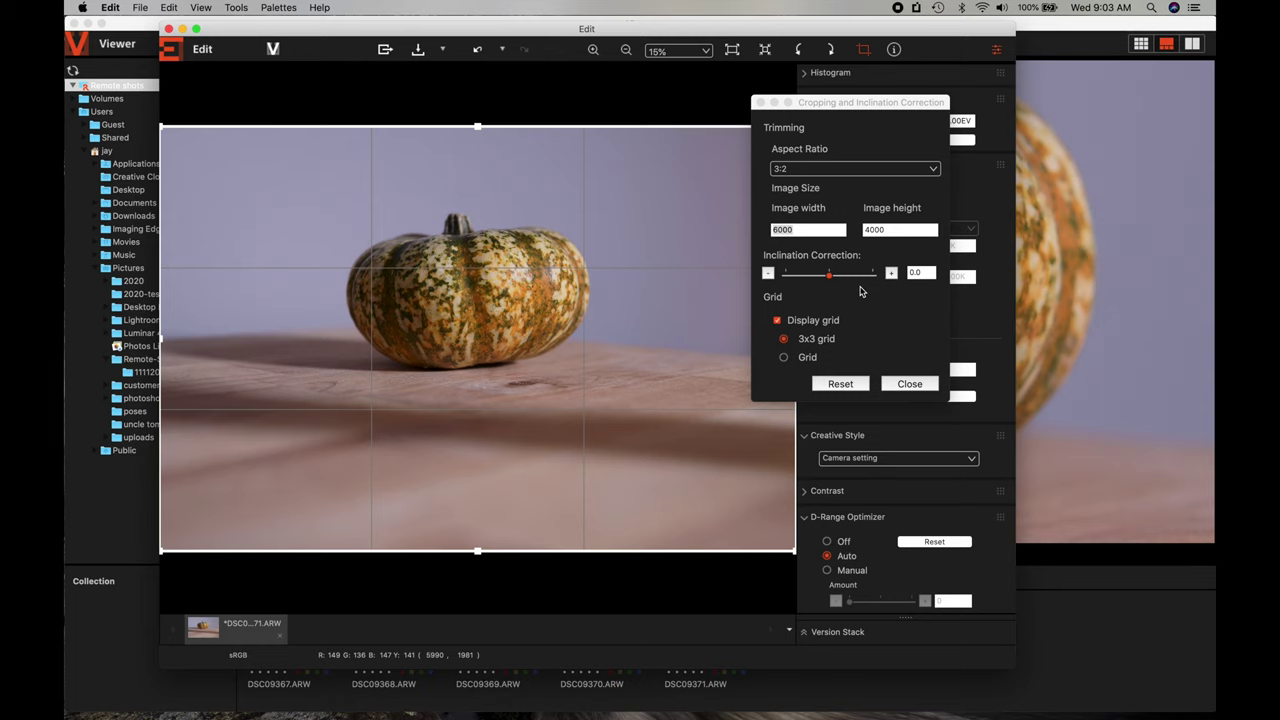
left_click_drag(860, 102, 924, 102)
left_click_drag(160, 127, 254, 189)
left_click_drag(505, 346, 446, 300)
key("Return")
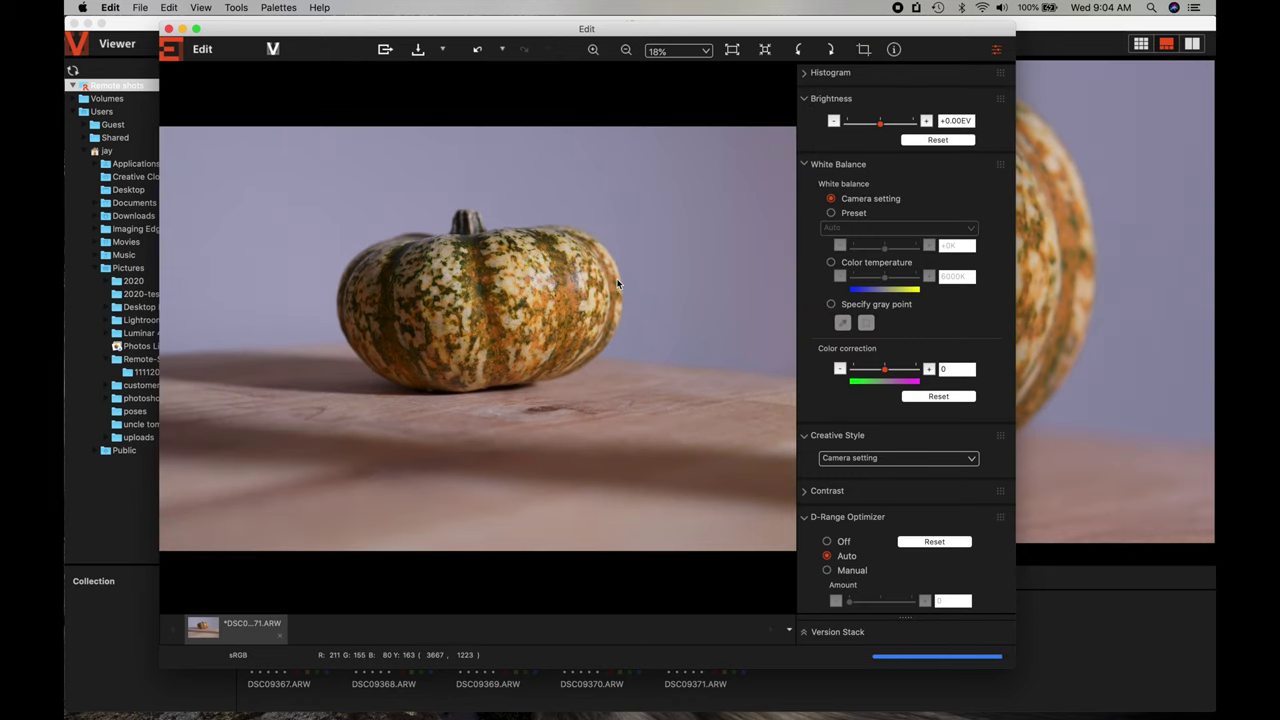
left_click(424, 64)
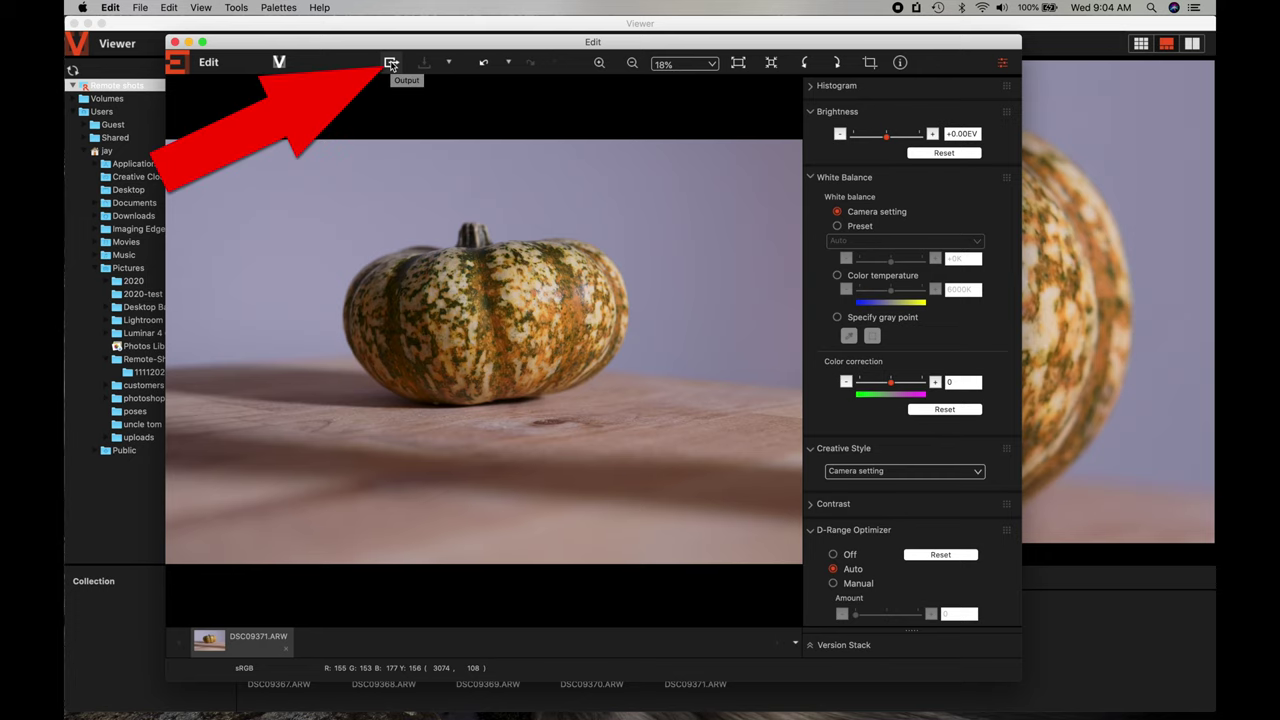
- Try the output settings for a JPEG at Compression Level 1 (high quality), checking the width, and cancel the export
left_click(391, 63)
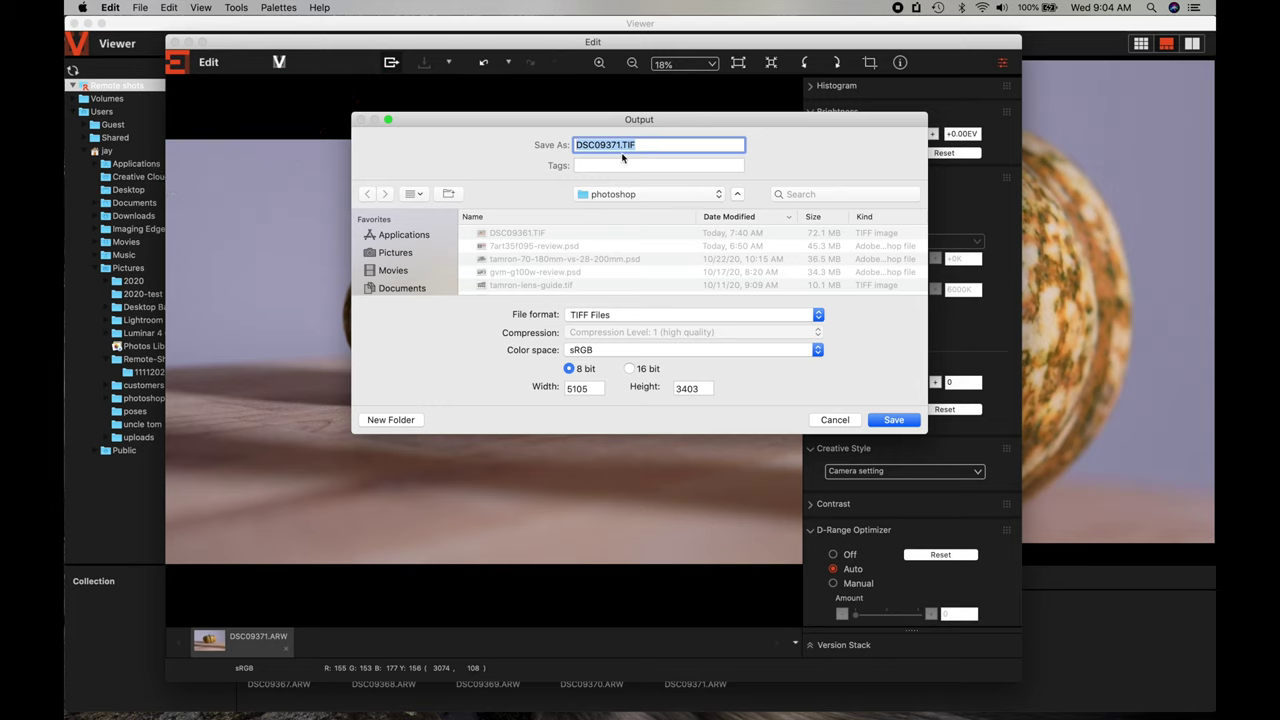
left_click(632, 316)
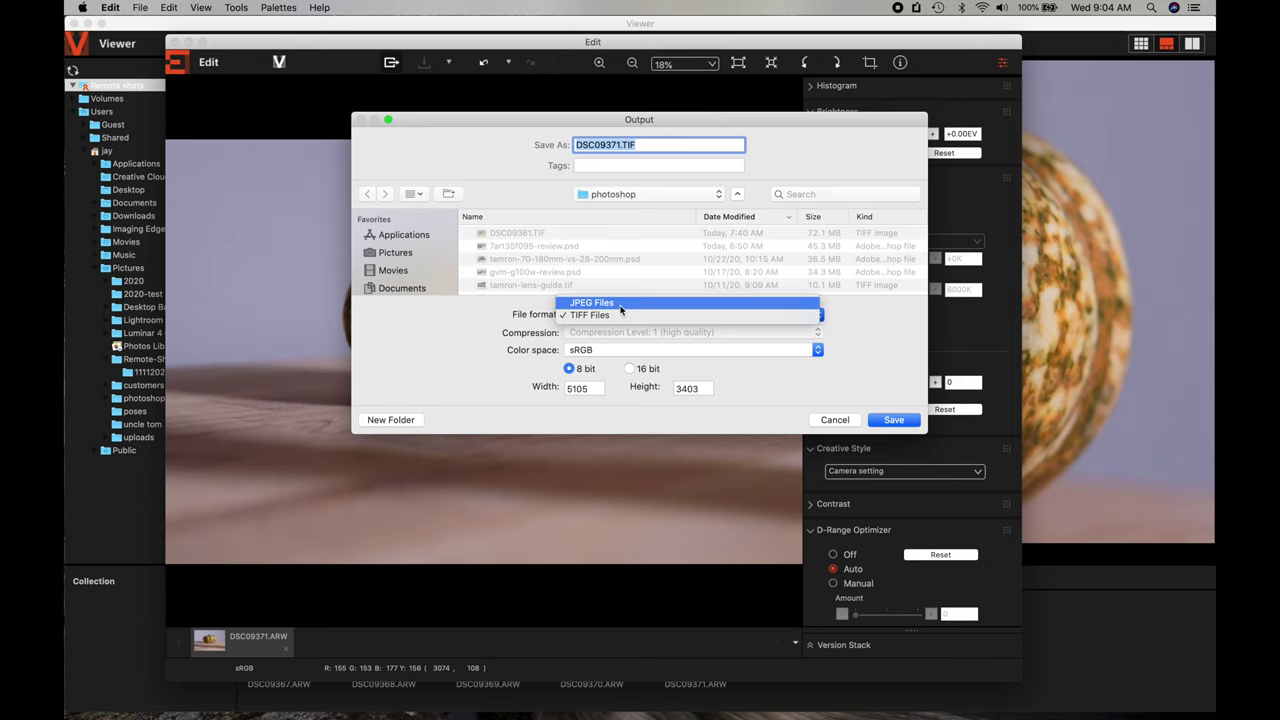
left_click(620, 304)
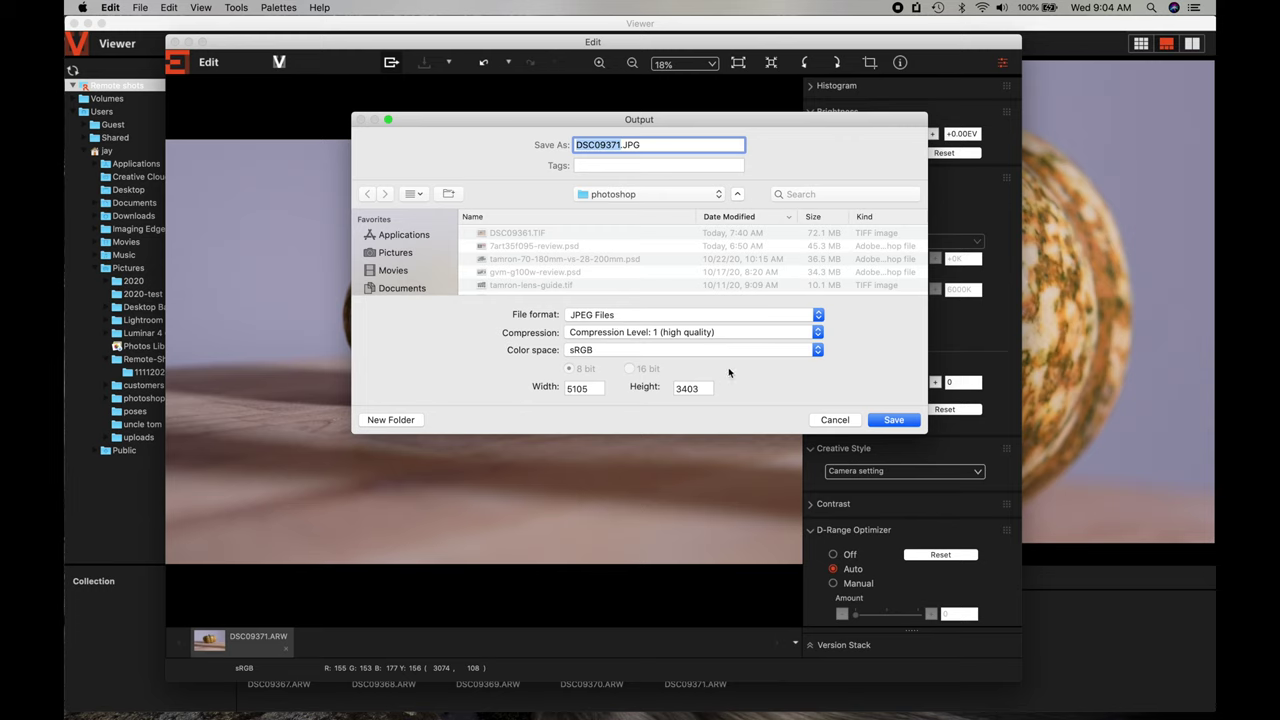
left_click(722, 333)
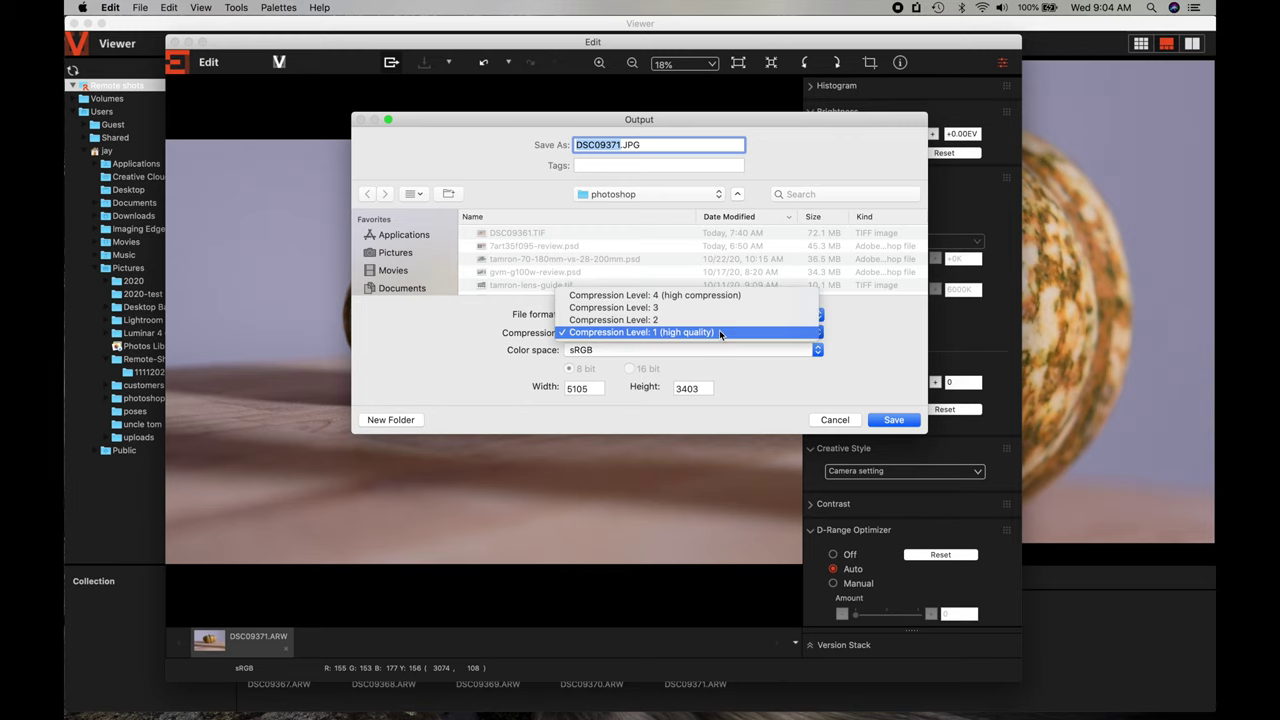
left_click(719, 330)
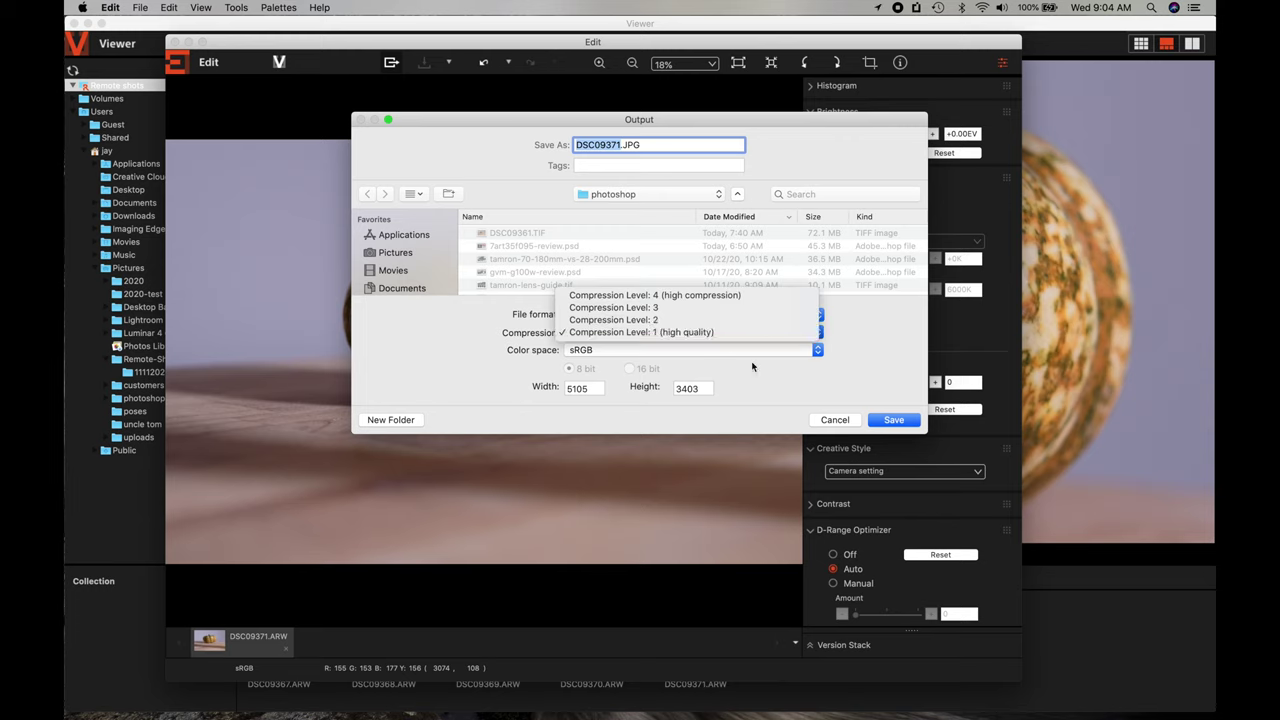
left_click(590, 388)
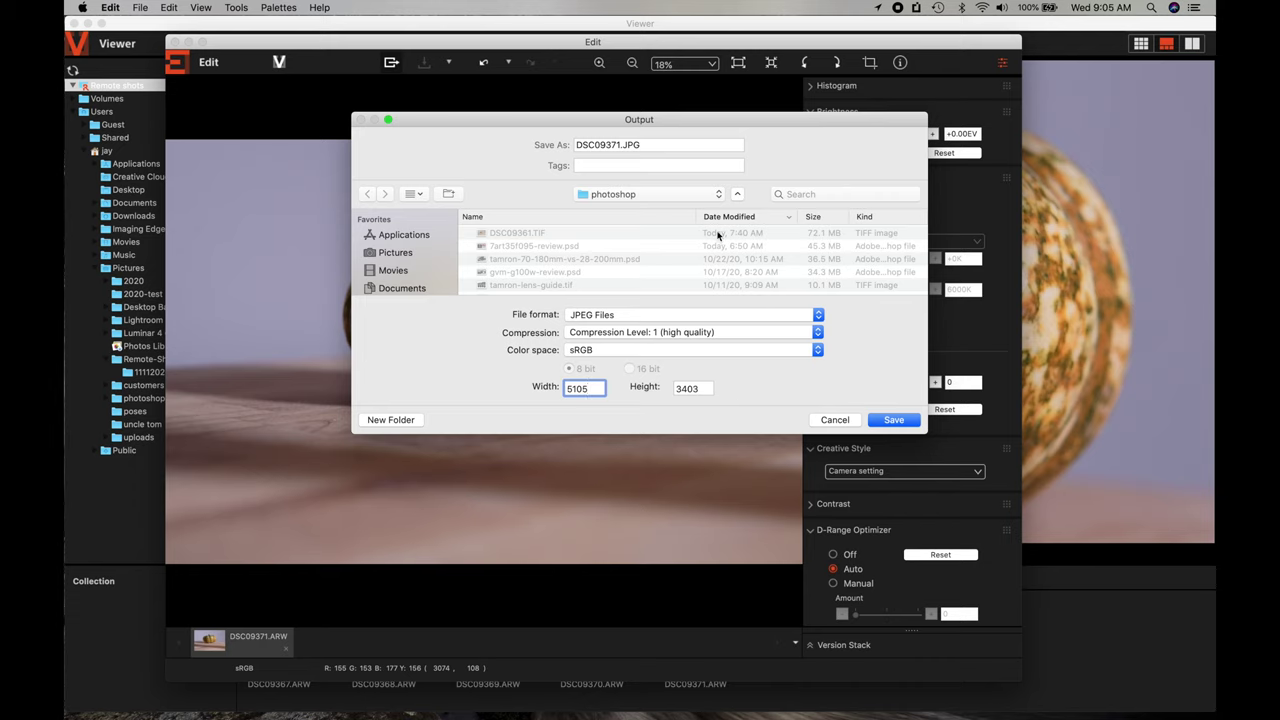
left_click(836, 420)
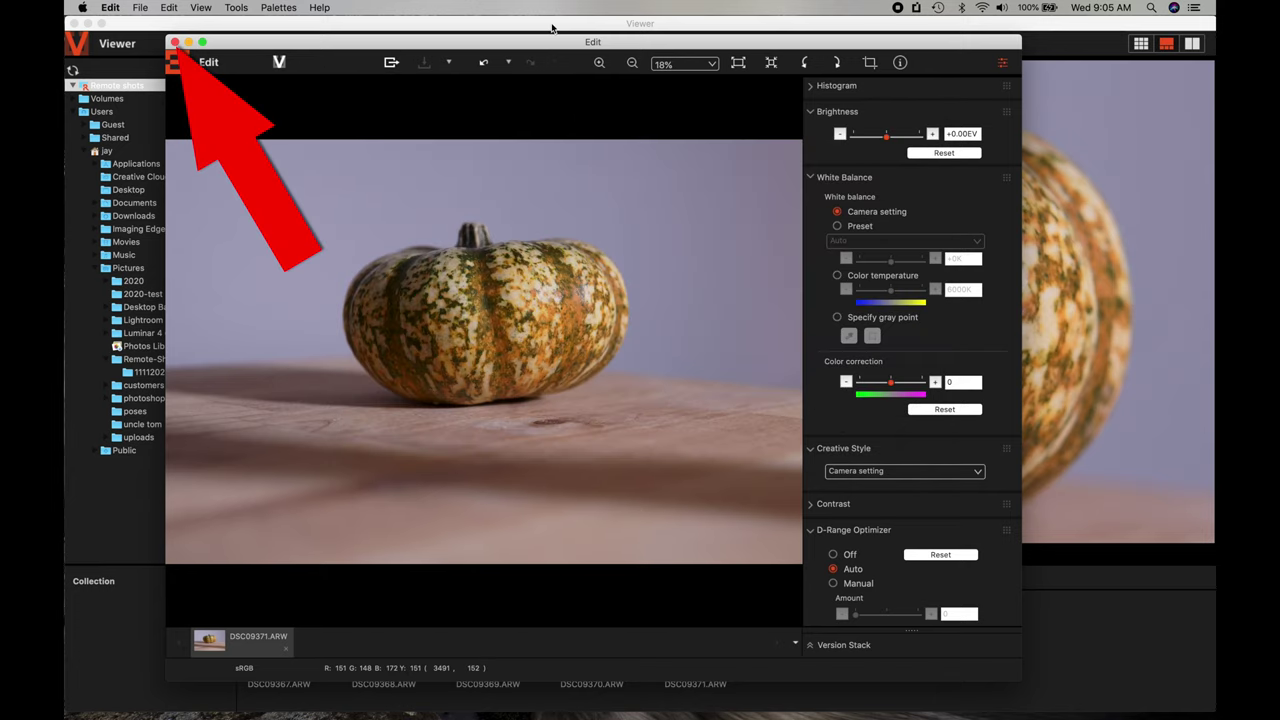
- Close Edit and show the Remote-Shooting subfolder 11112020 as a thumbnail grid in Viewer
left_click(174, 43)
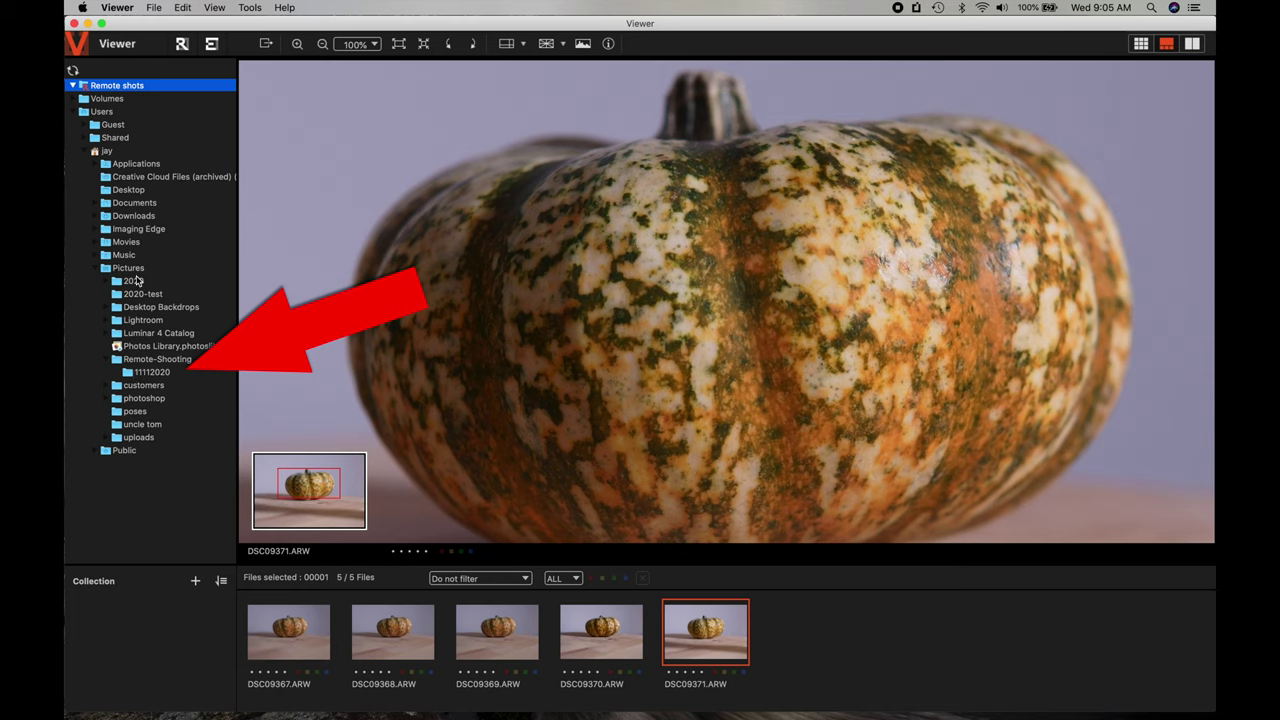
left_click(140, 372)
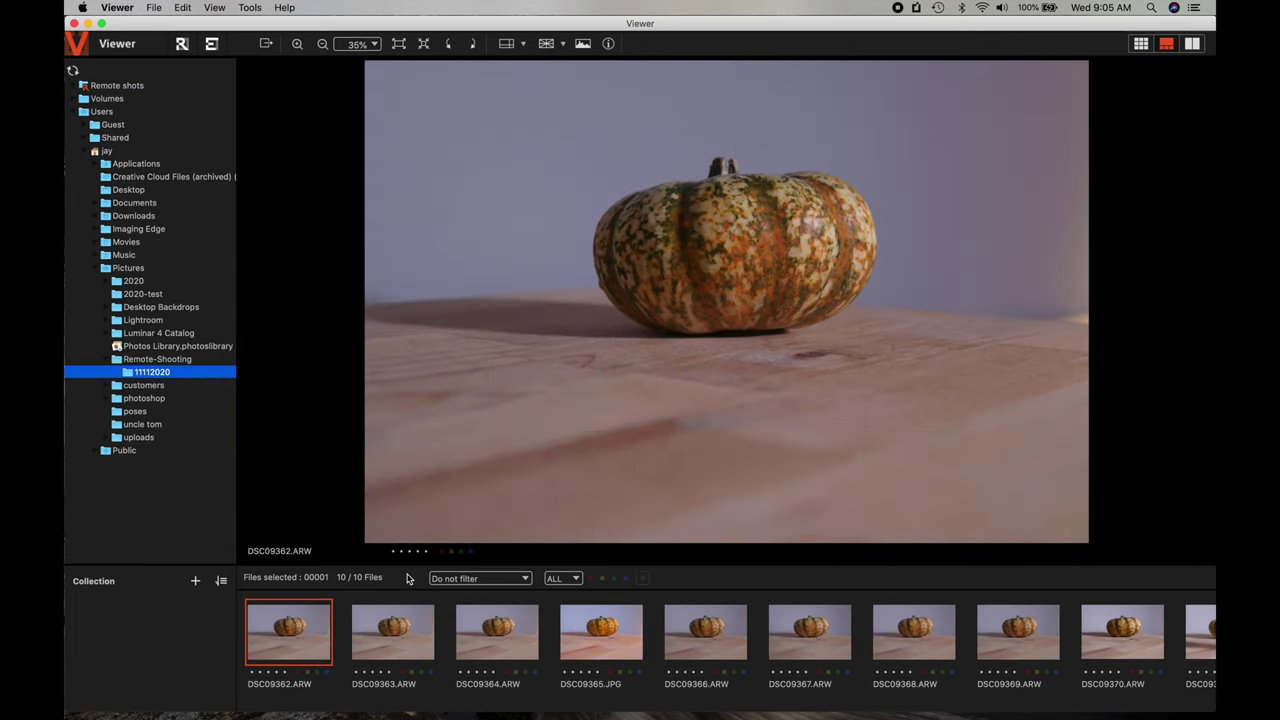
left_click(1140, 44)
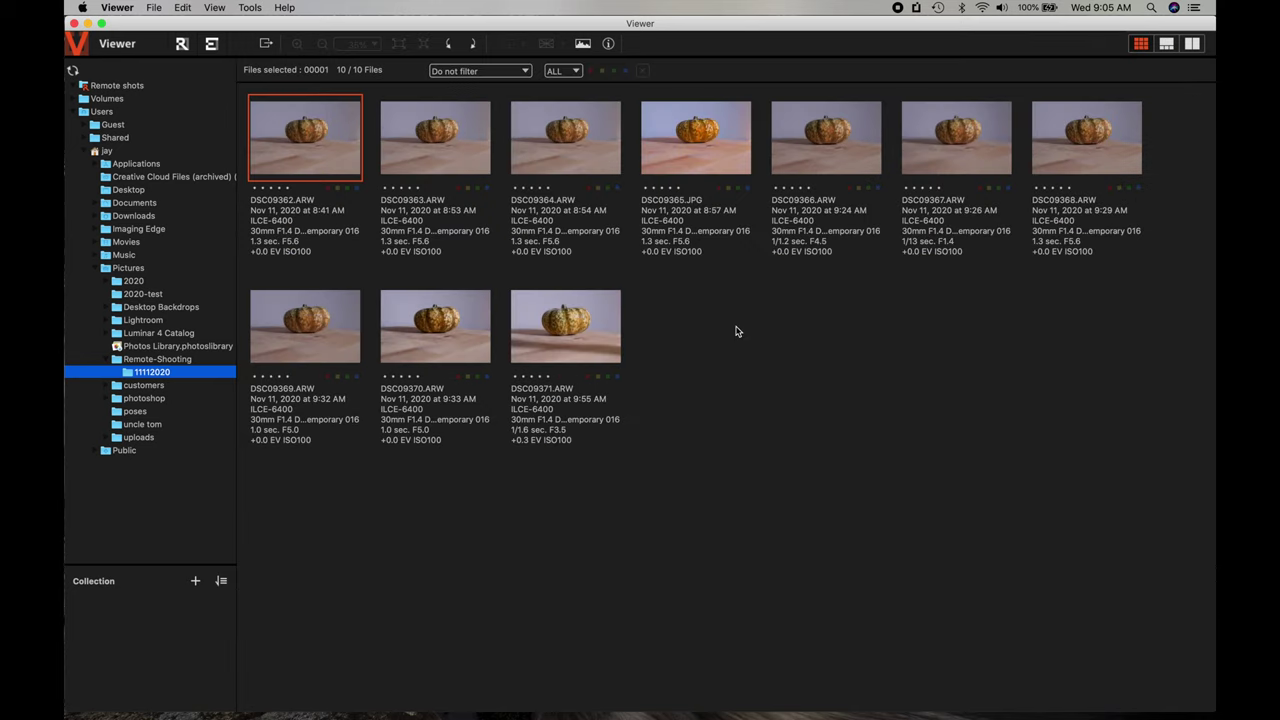
- Check the adjustments available for DSC09365.JPG in Edit, close it and show the photo in Viewer's large preview
double_click(697, 140)
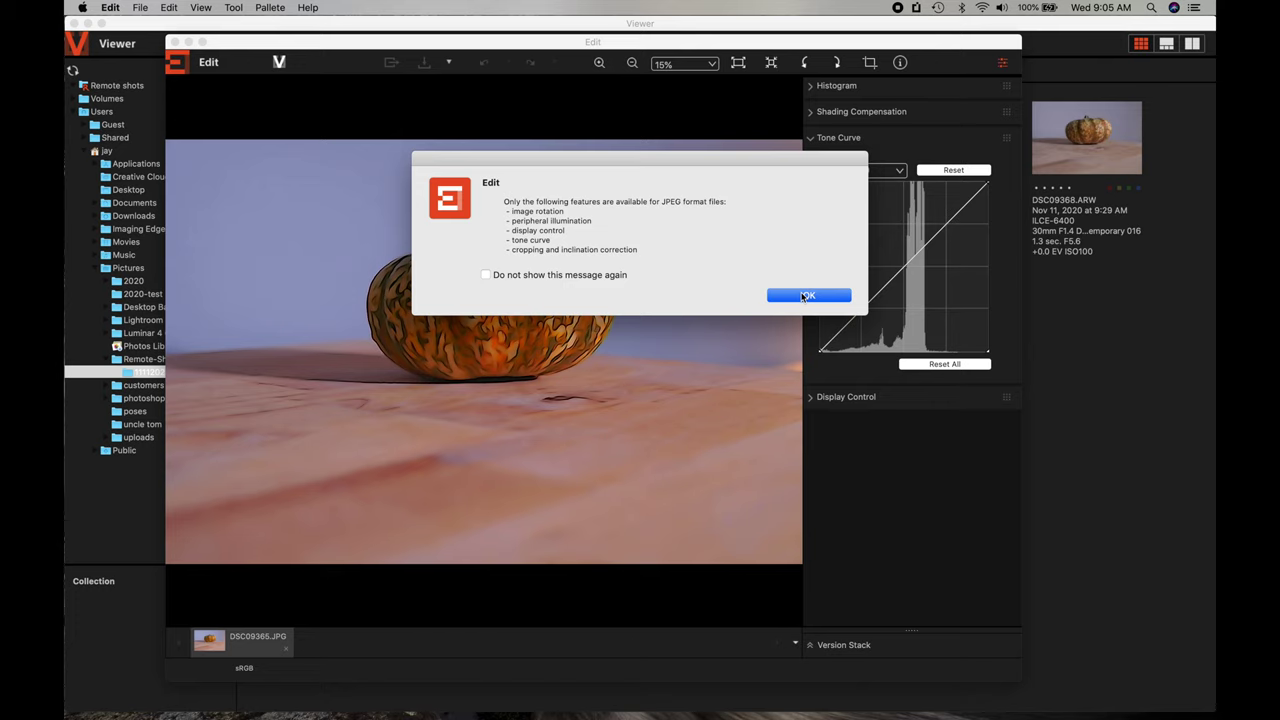
left_click(801, 292)
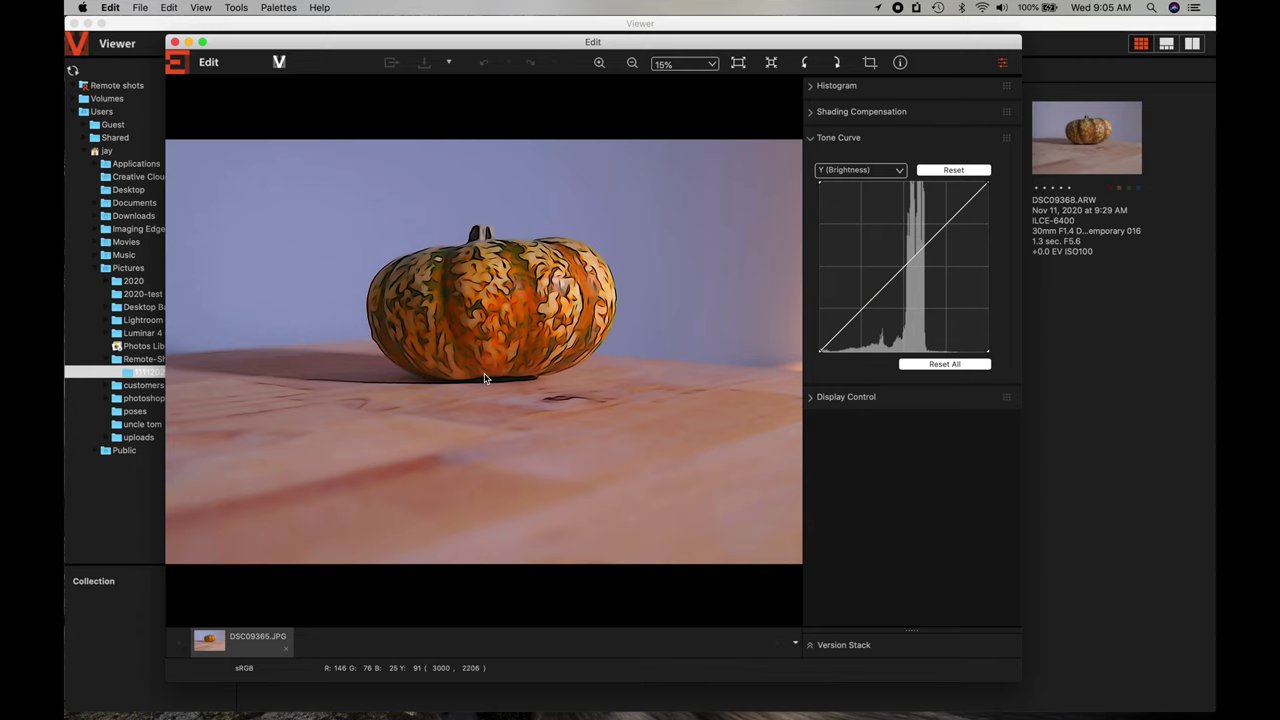
left_click(175, 42)
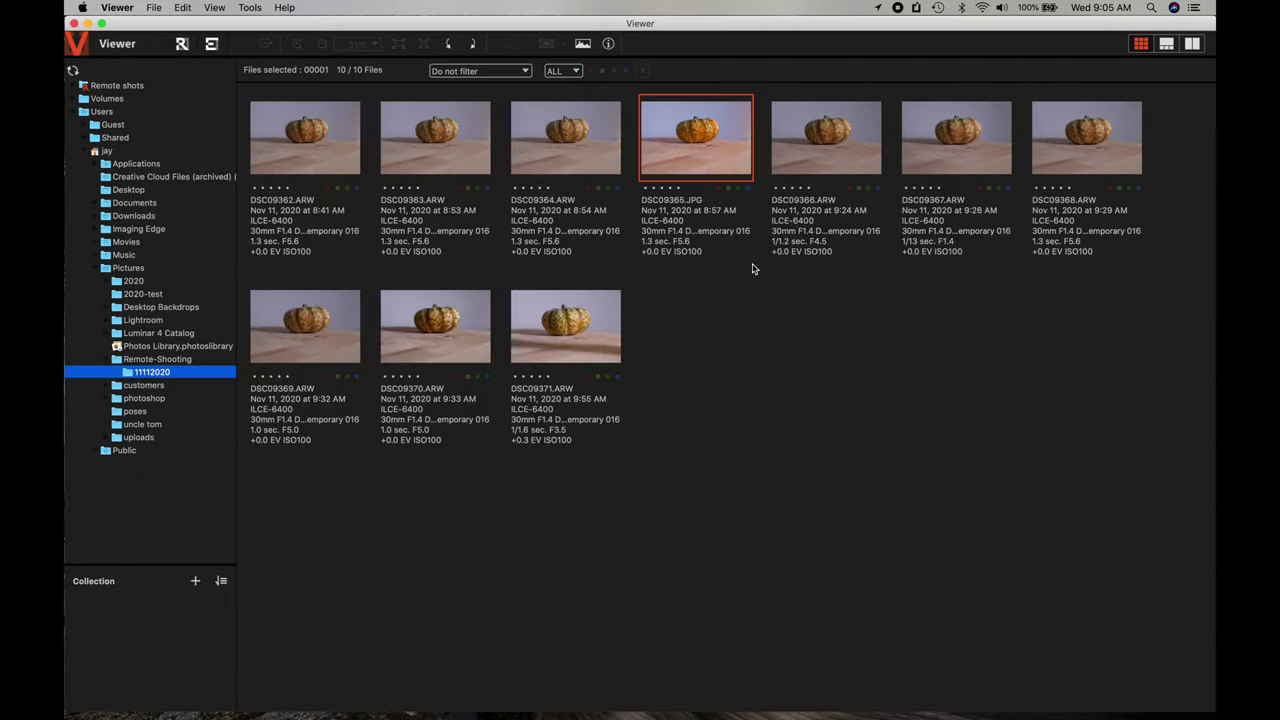
left_click(1165, 44)
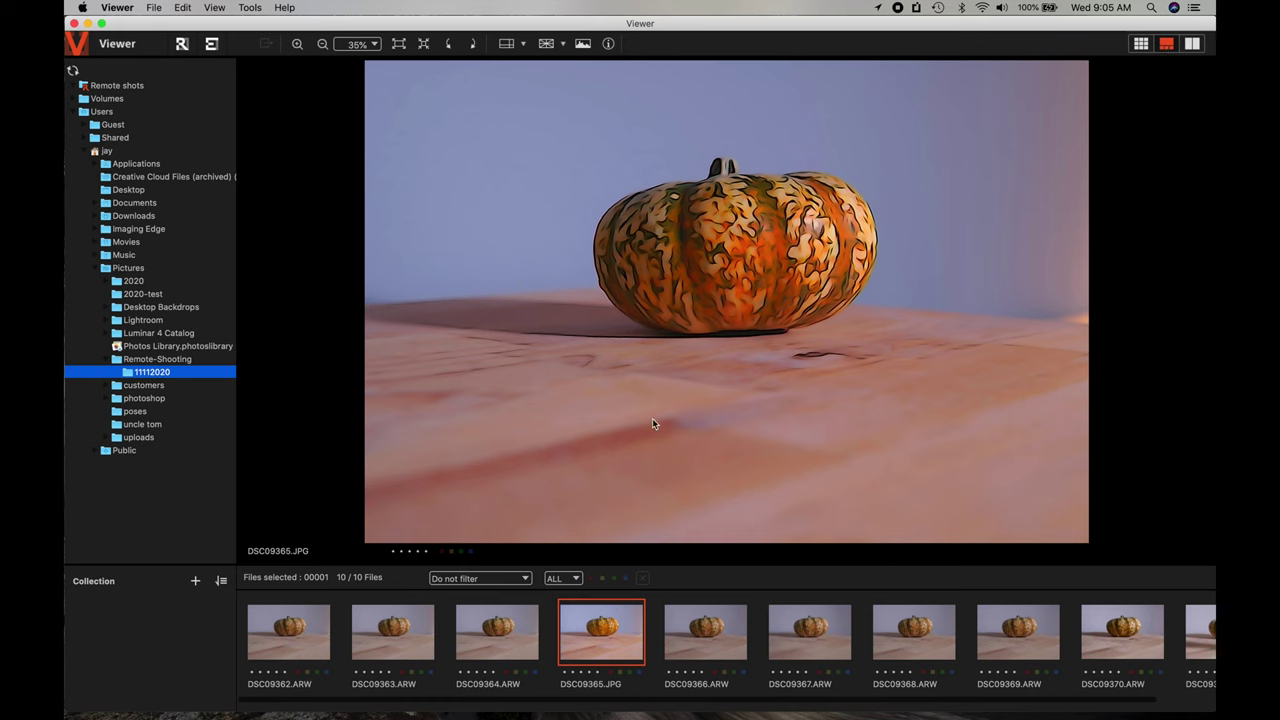
- Close Viewer to return to Remote and autofocus on the toy car's front wheel, releasing AF at the end
left_click(73, 23)
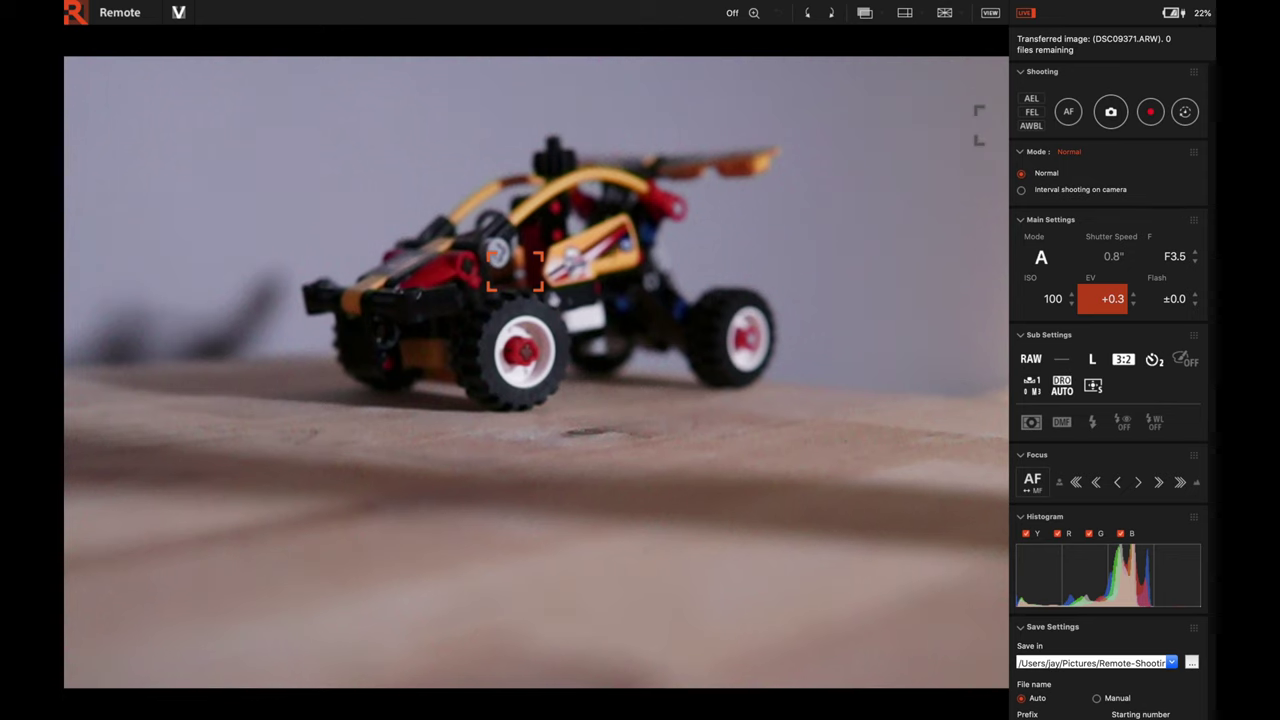
left_click(506, 368)
left_click(1069, 111)
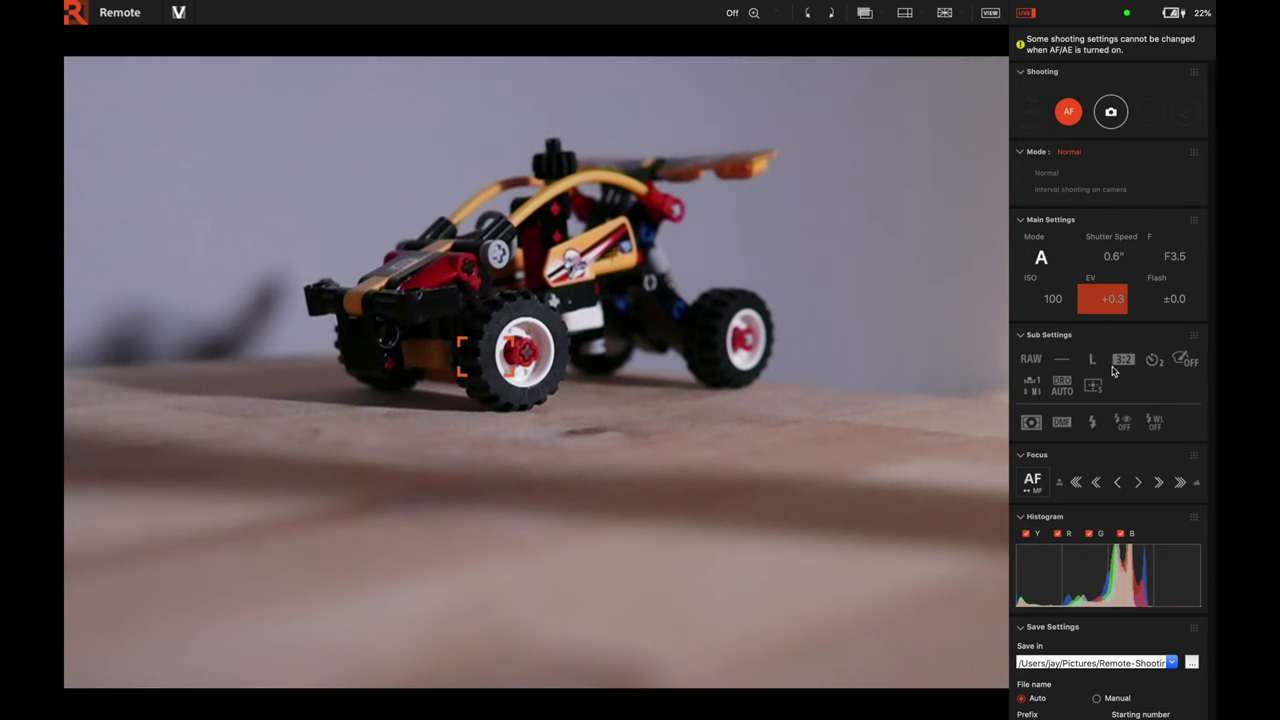
left_click(1113, 298)
left_click(1068, 111)
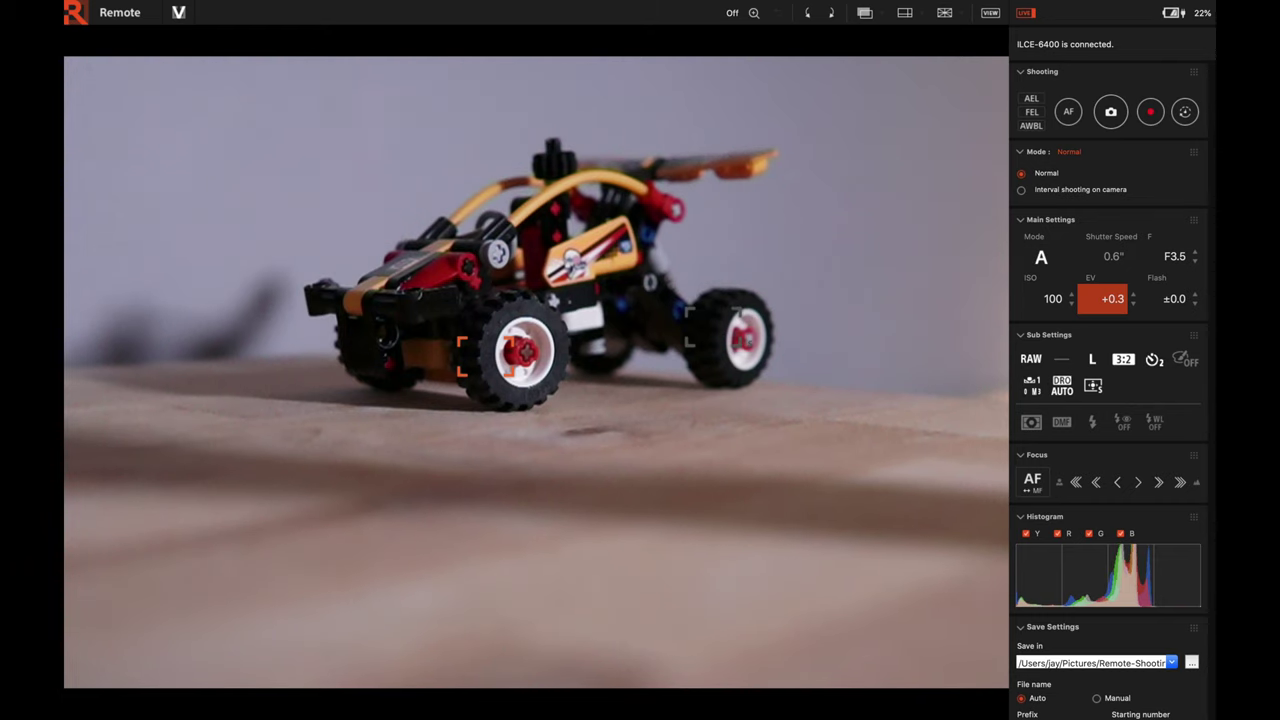
- Autofocus on the car's rear wheel and on the sticker on its side, releasing AF each time
left_click(1069, 112)
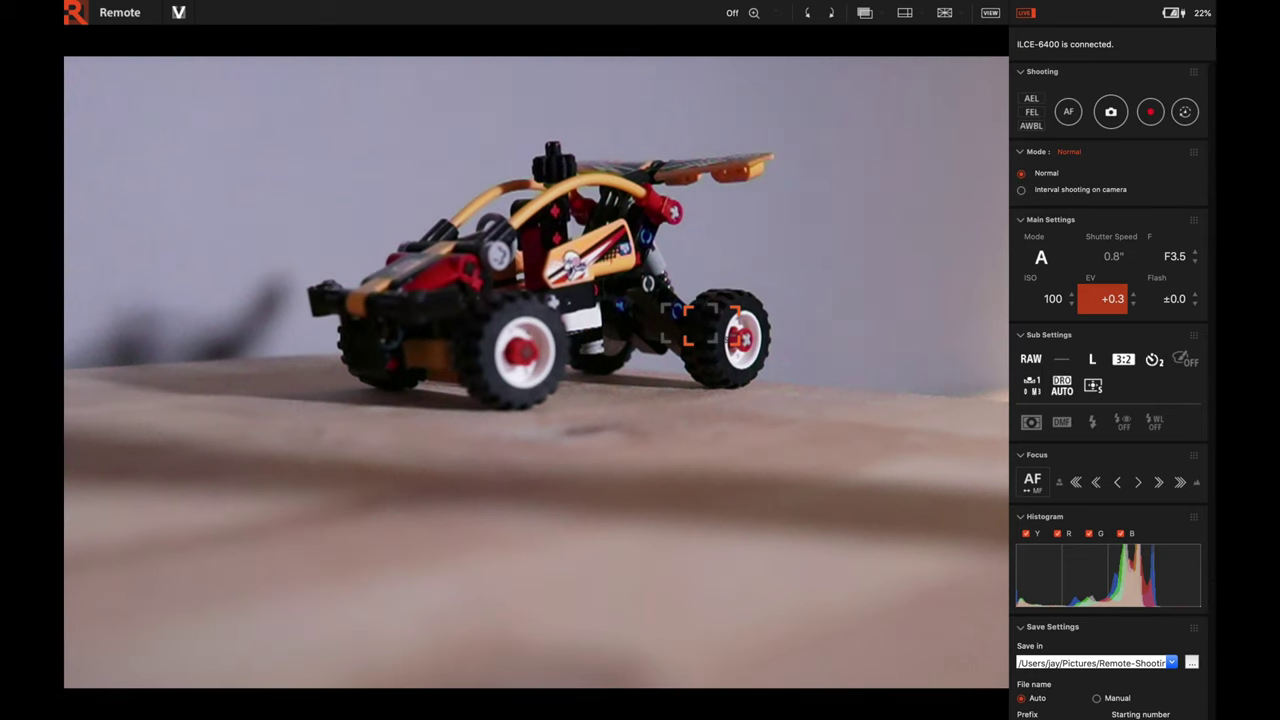
left_click(1069, 113)
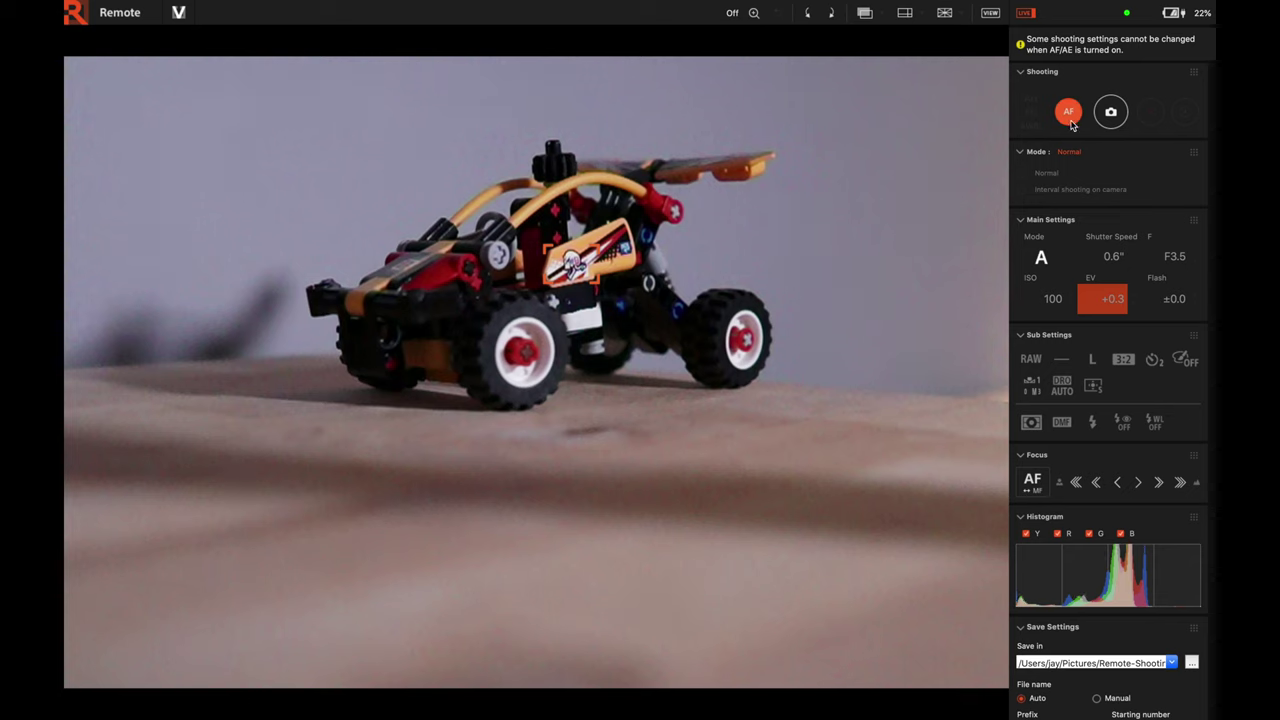
left_click(1073, 127)
- Open the aperture to F1.4
left_click(1196, 262)
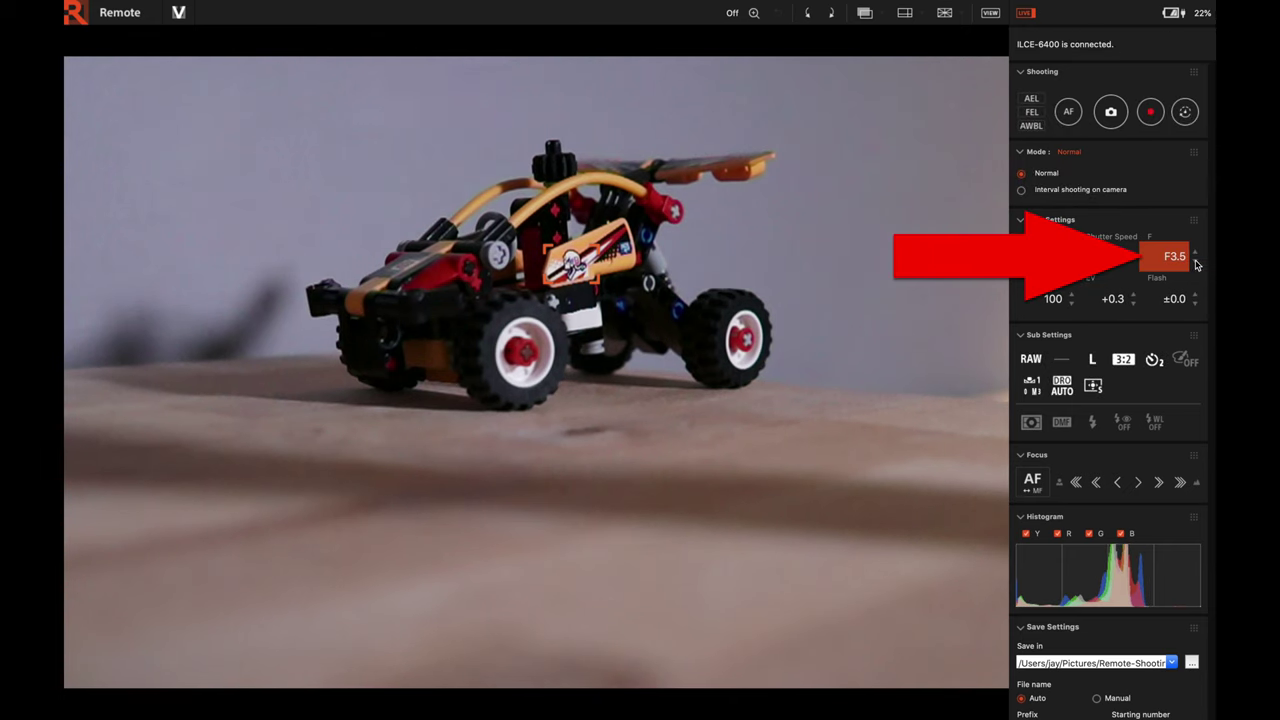
left_click(1196, 254)
left_click(1196, 256)
left_click(1196, 256)
left_click(1196, 256)
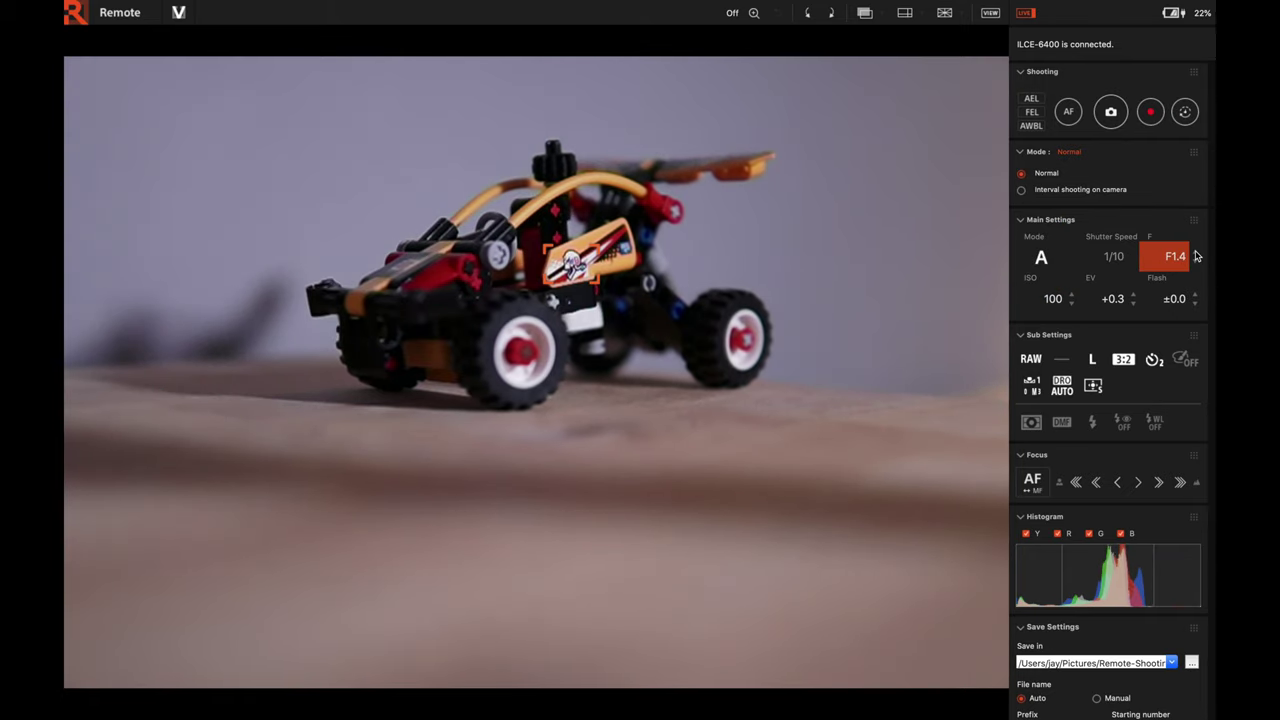
- Photograph the toy car with autofocus on its front wheel and inspect the tire at 100% in Viewer
left_click(1072, 113)
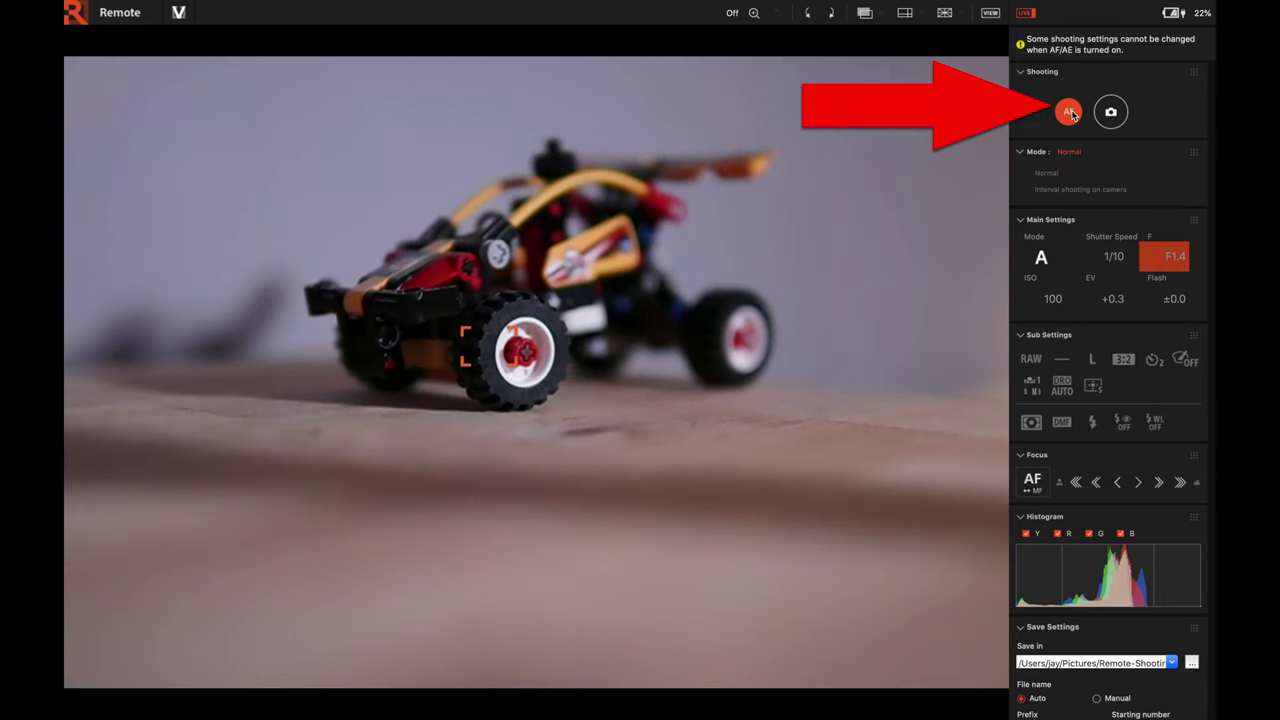
left_click(1111, 113)
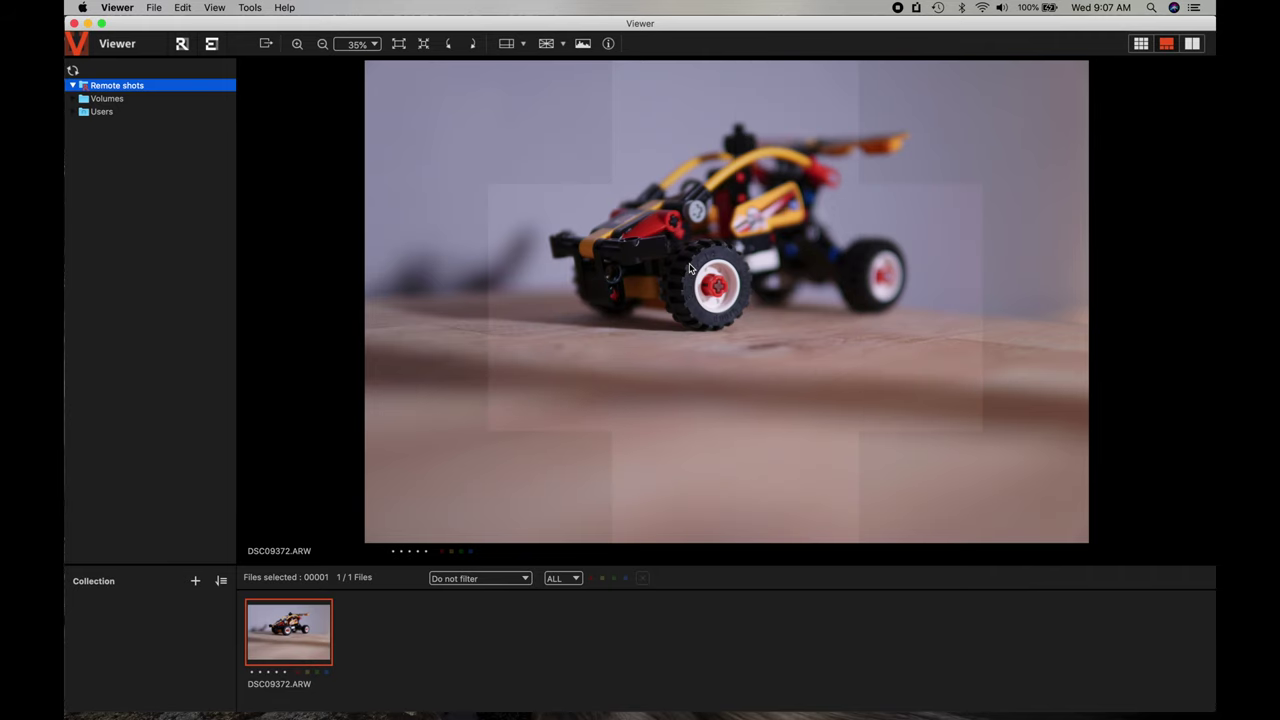
left_click_drag(689, 268, 658, 315)
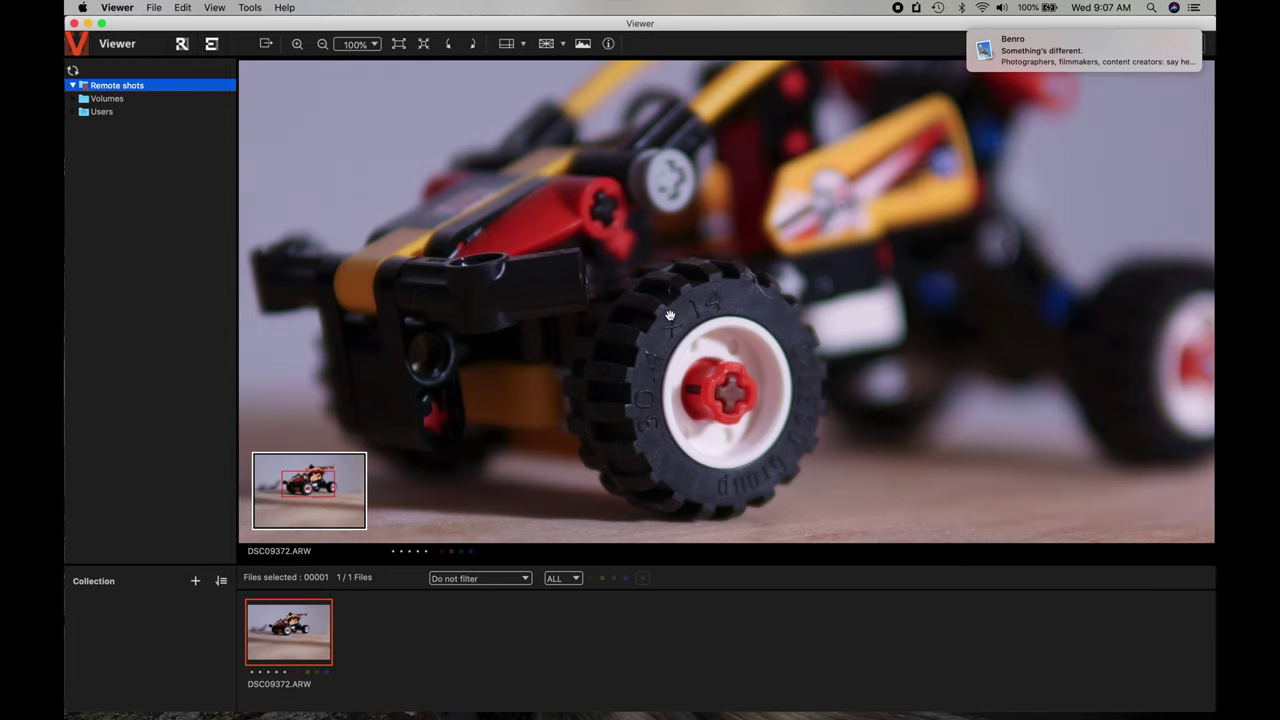
- Open the Pictures/Remote-Shooting/11112020 folder in Viewer and display the toy car photo DSC09372.ARW
left_click_drag(670, 316, 627, 311)
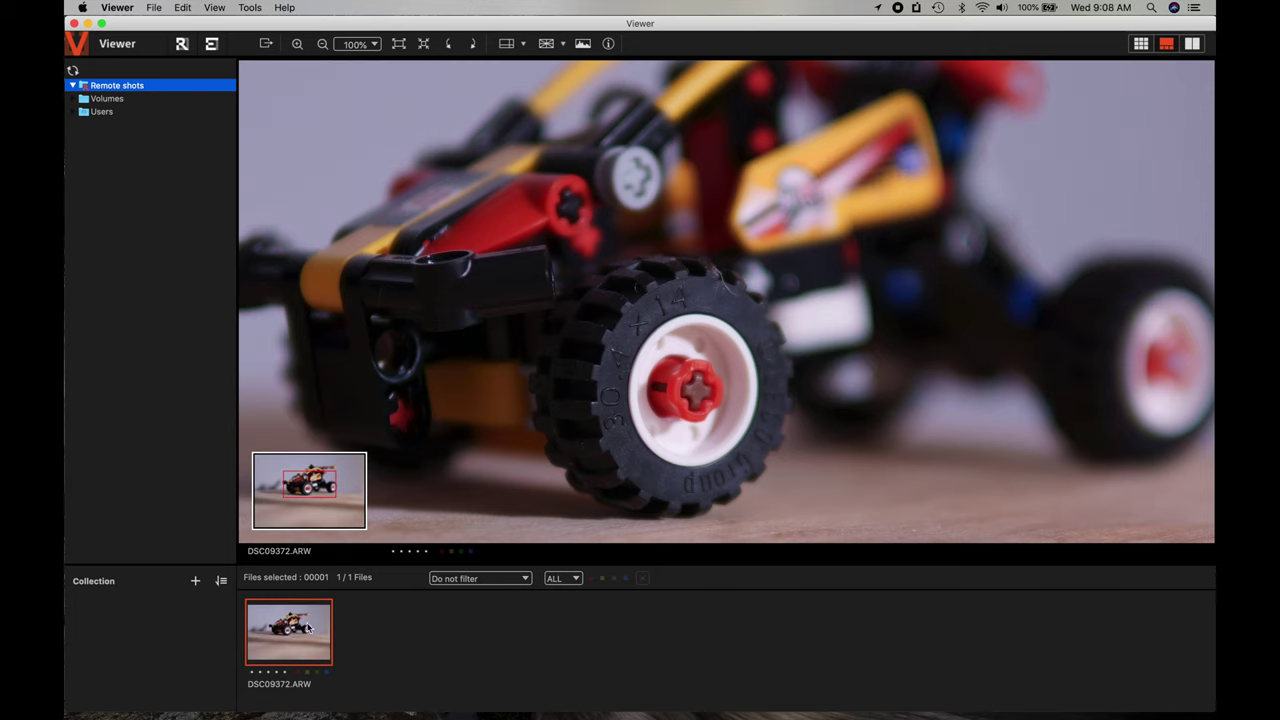
left_click(75, 112)
left_click(86, 151)
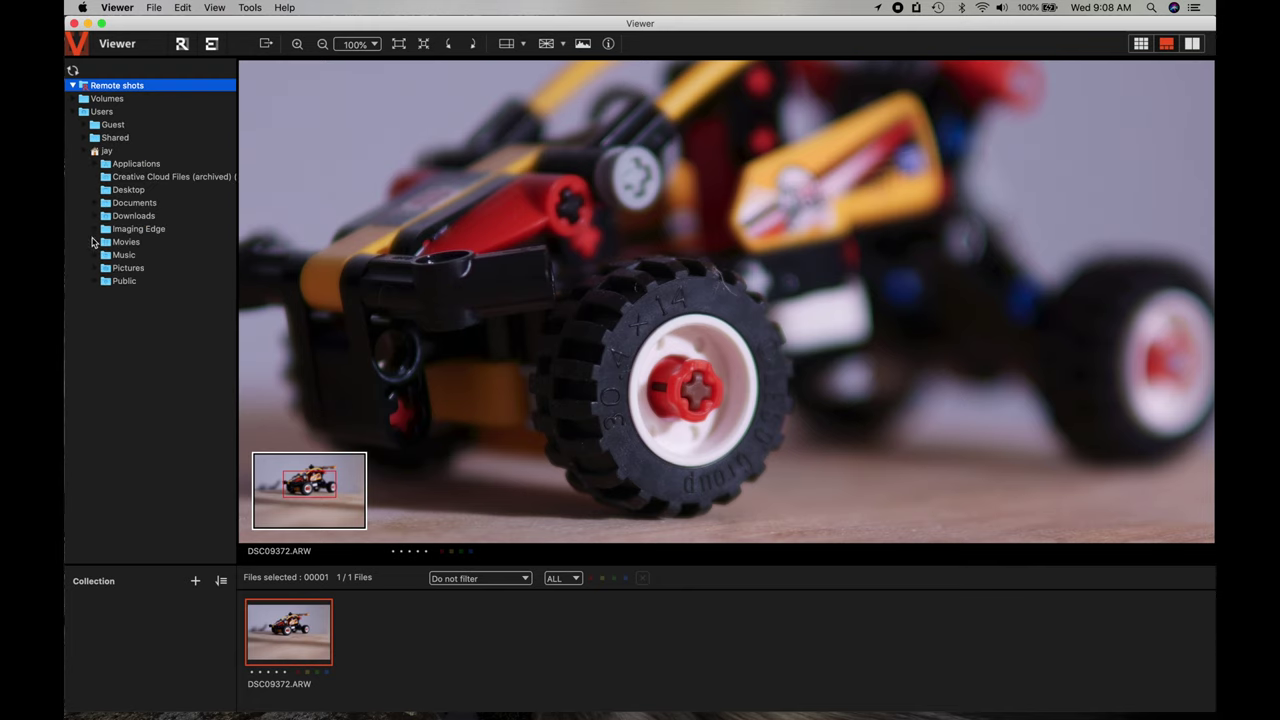
left_click(97, 269)
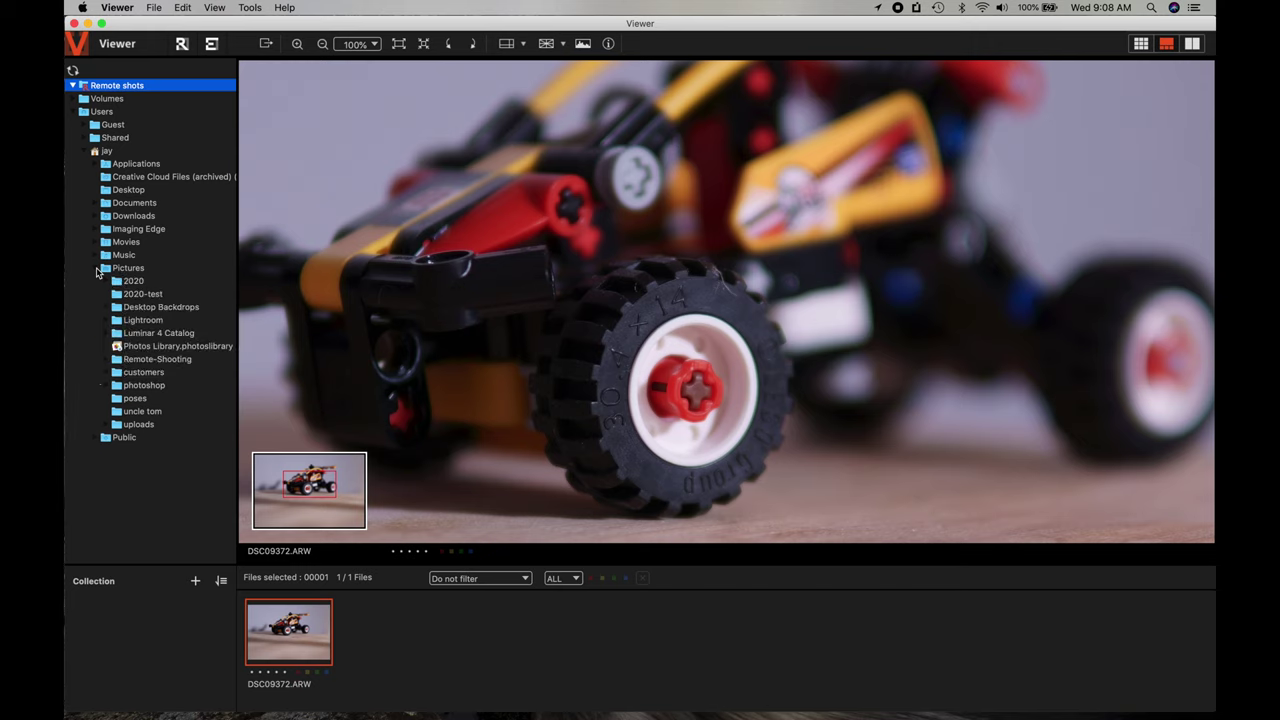
left_click(108, 360)
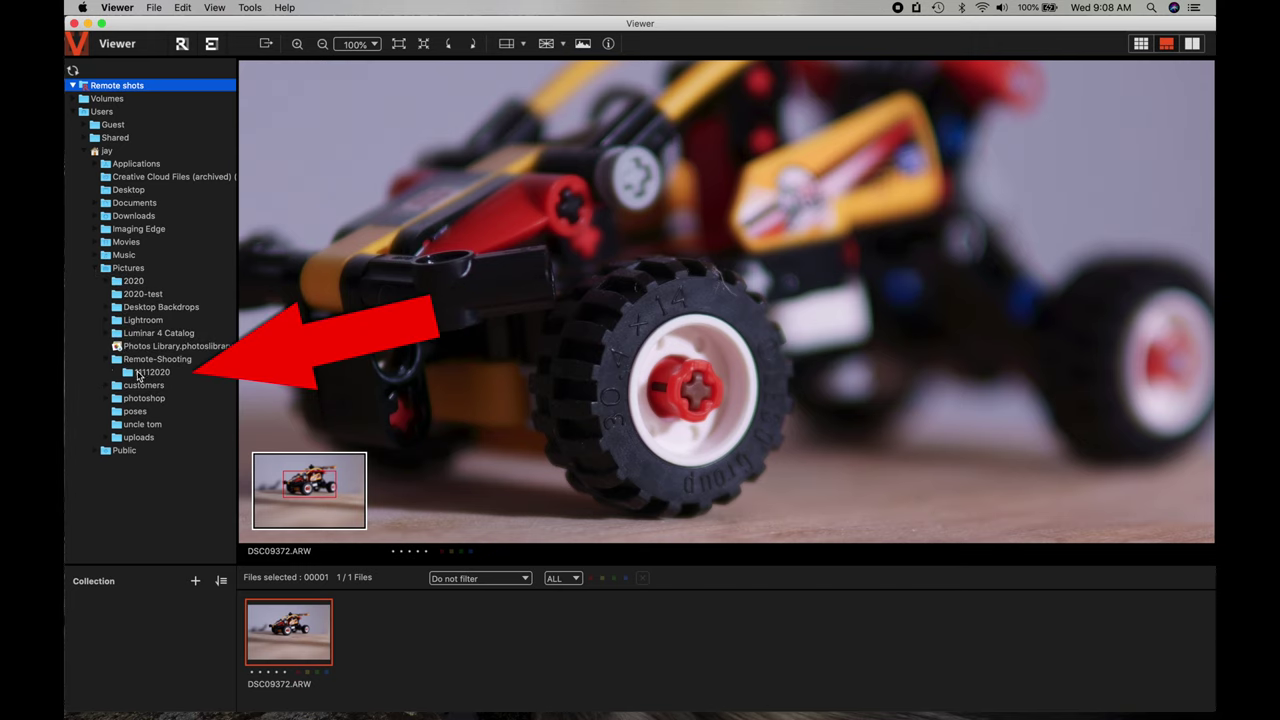
left_click(139, 376)
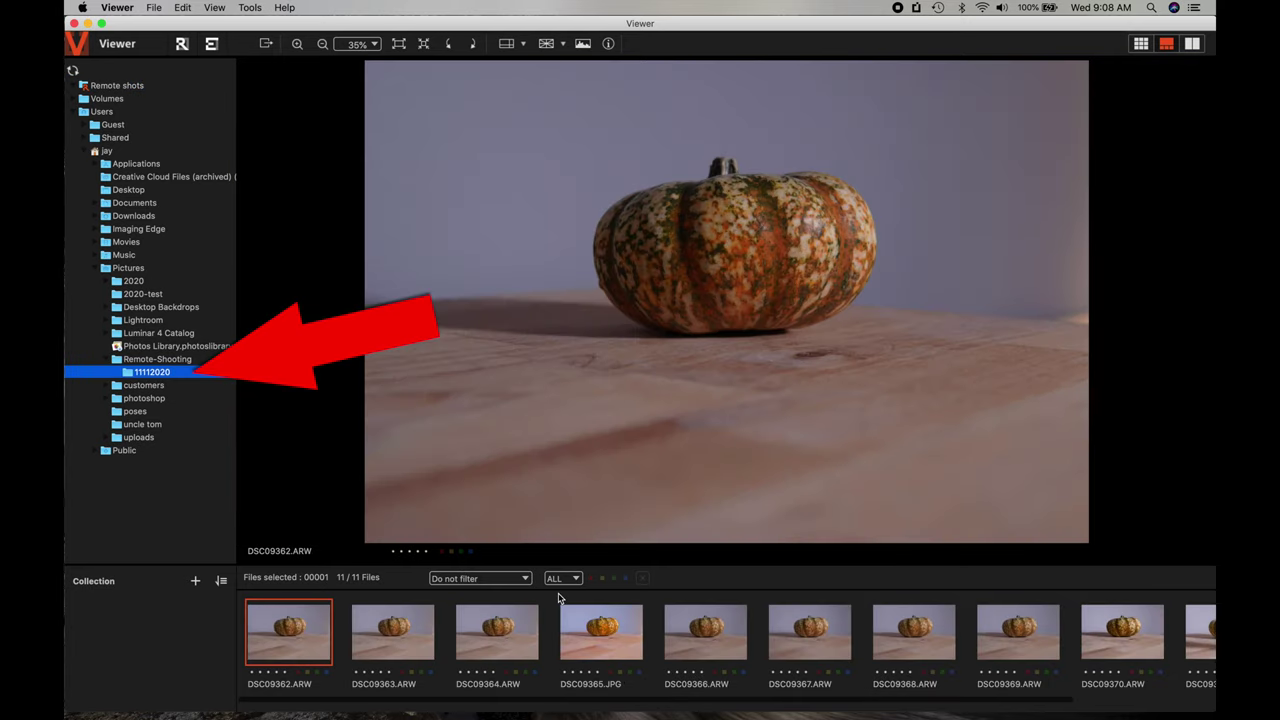
scroll(616, 634, "down", 3)
left_click(1160, 628)
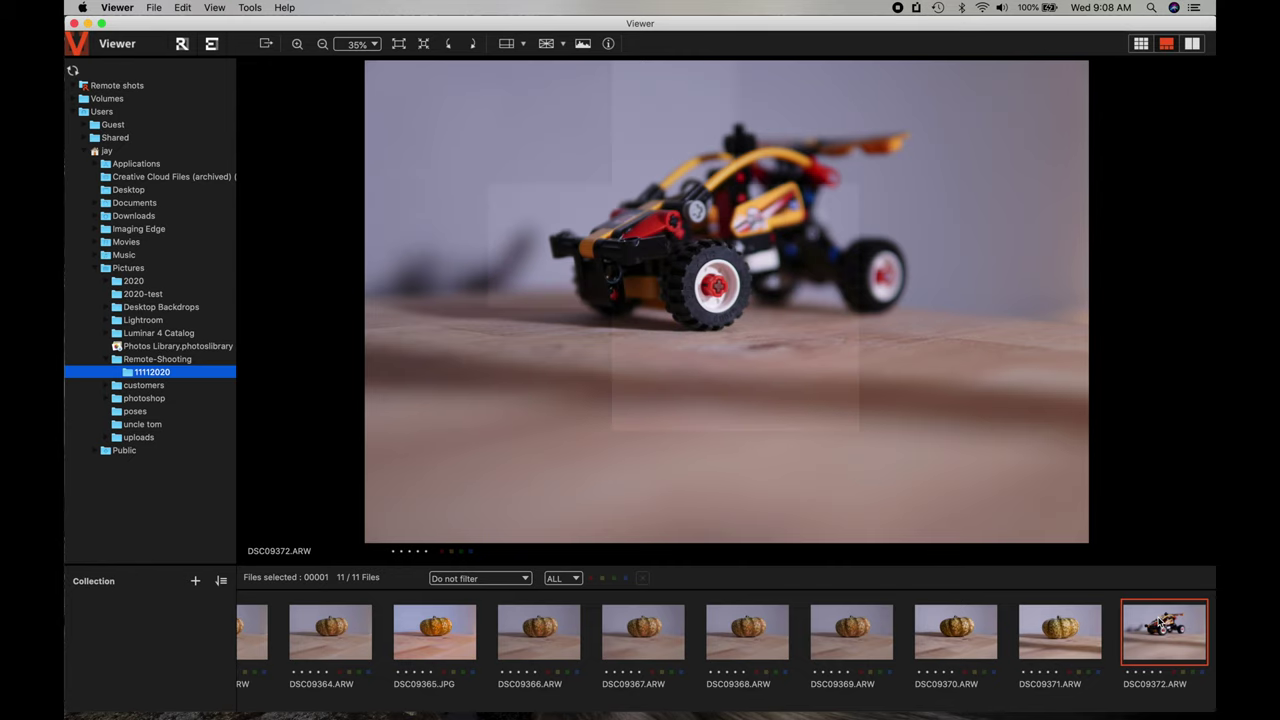
- Return to Remote and photograph the toy car with the focus on its rear wheel
left_click(87, 23)
left_click(868, 671)
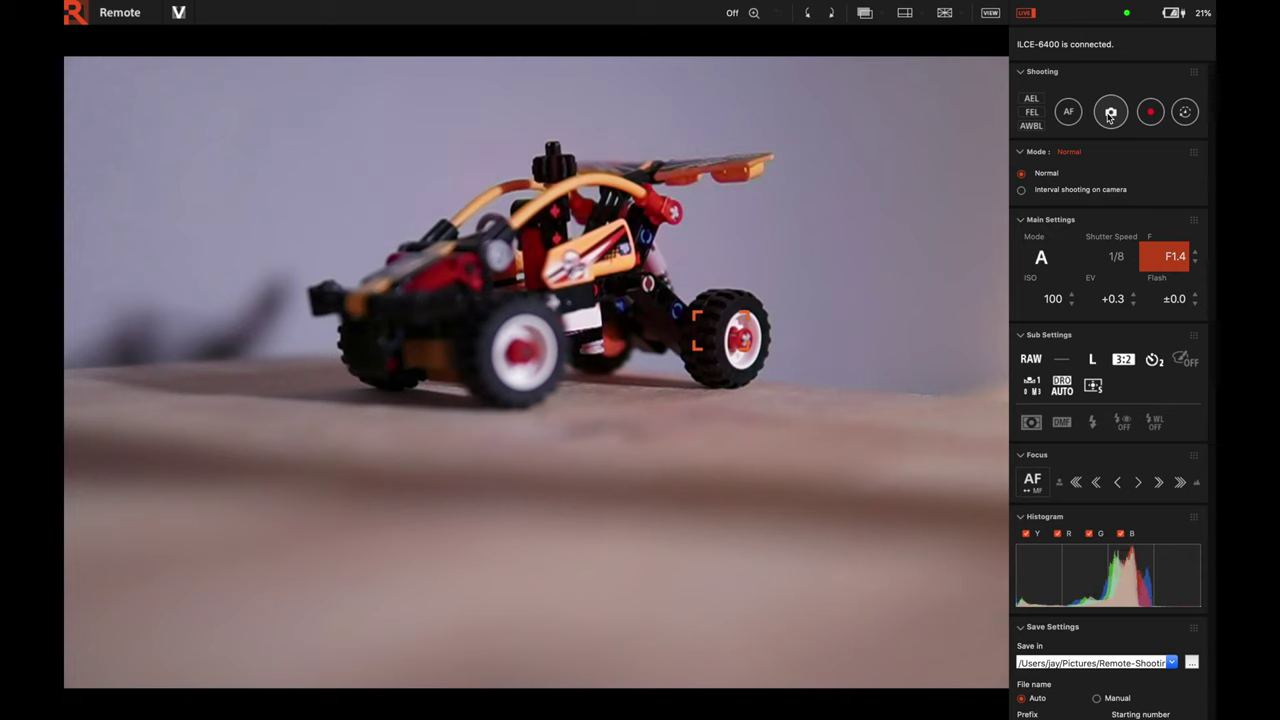
left_click(1108, 117)
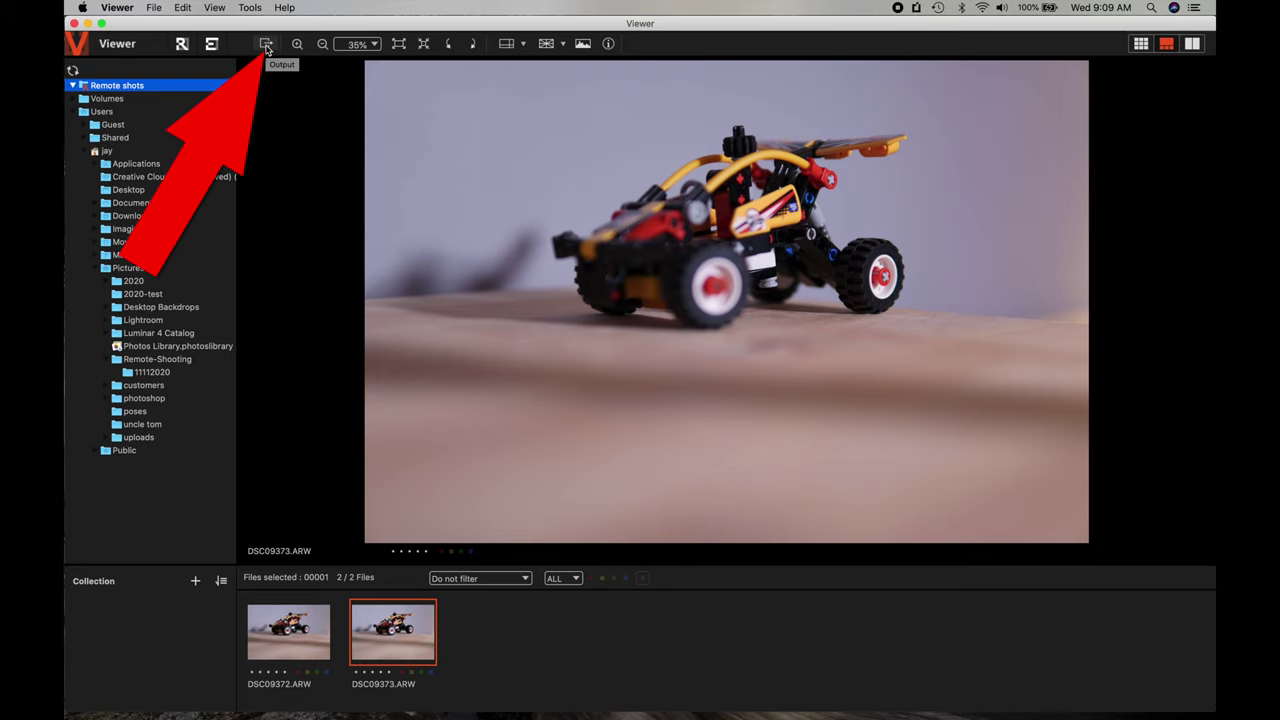
- Start outputting DSC09373.ARW from Viewer and set the save format to JPEG Format
left_click(266, 45)
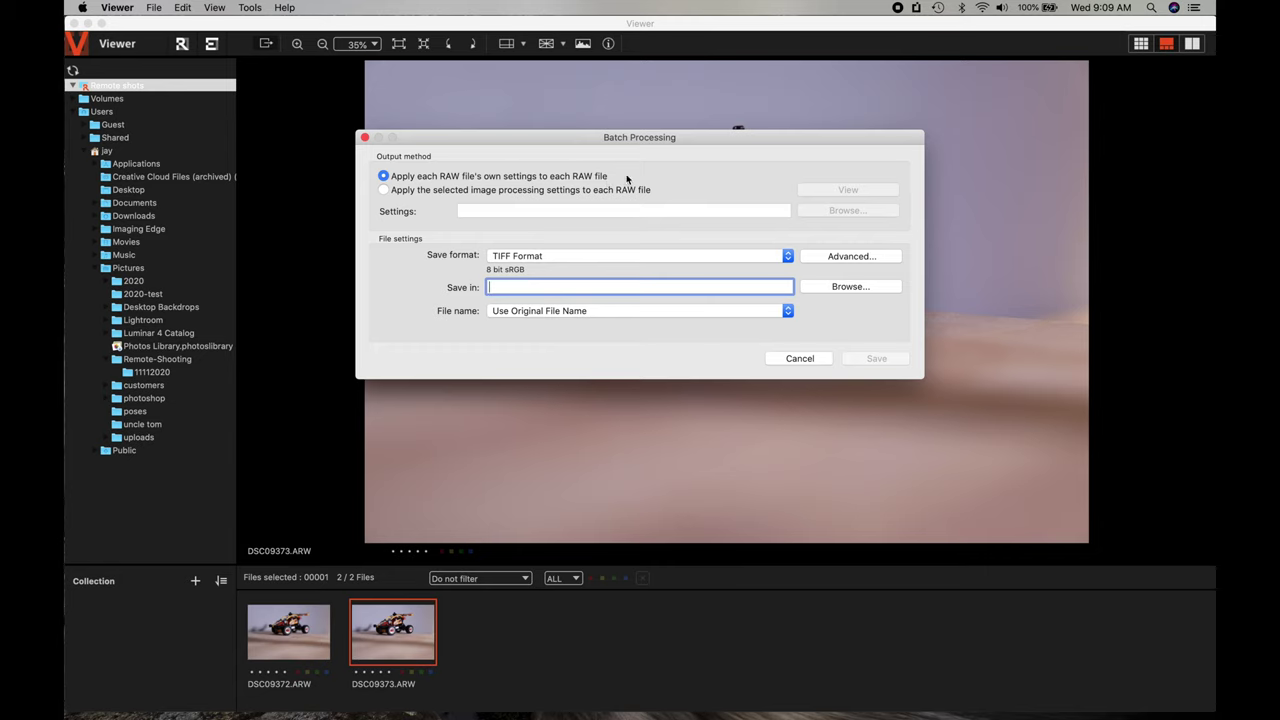
left_click(740, 256)
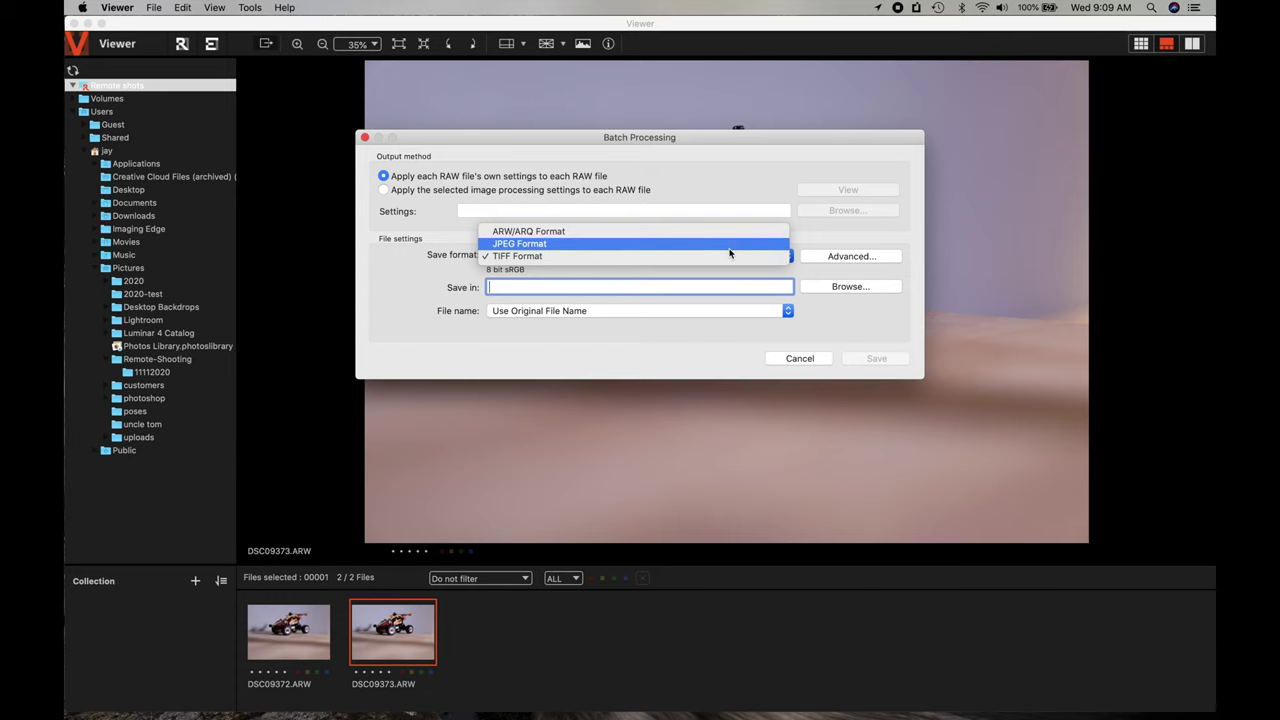
left_click(730, 246)
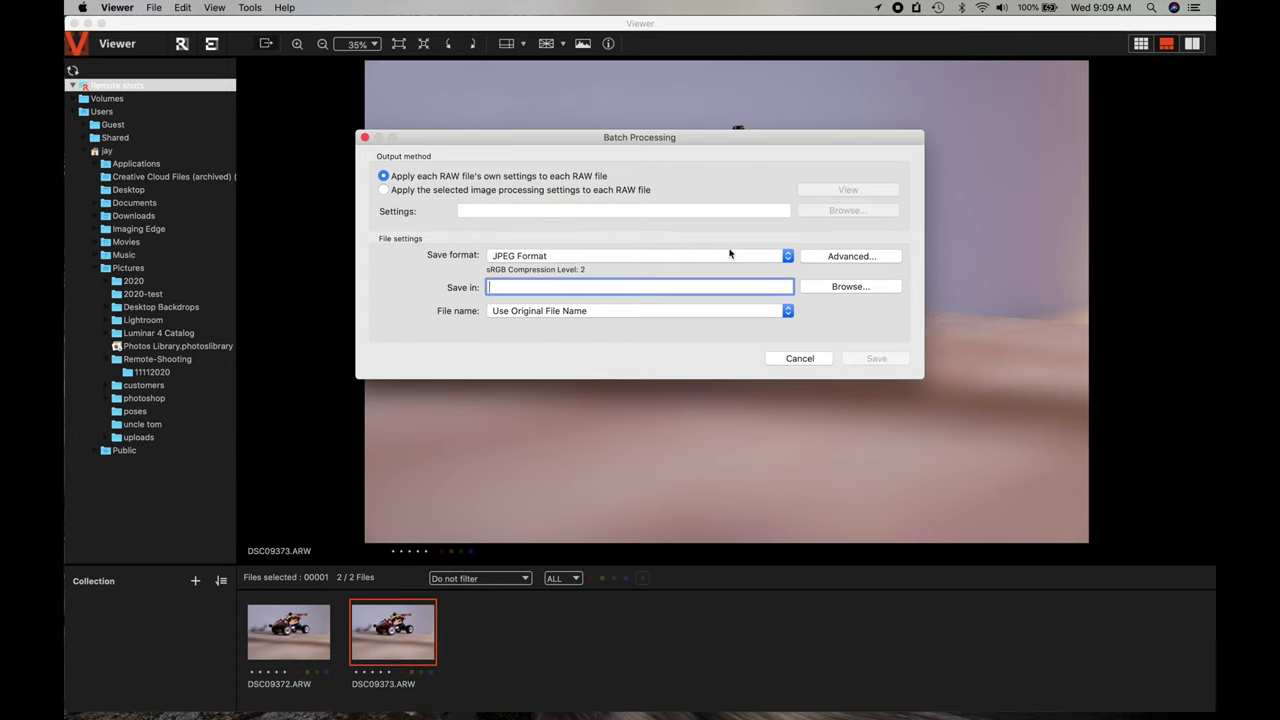
- Create a folder named jpeg inside Remote-Shooting/11112020 as the save location and save the image there
left_click(849, 287)
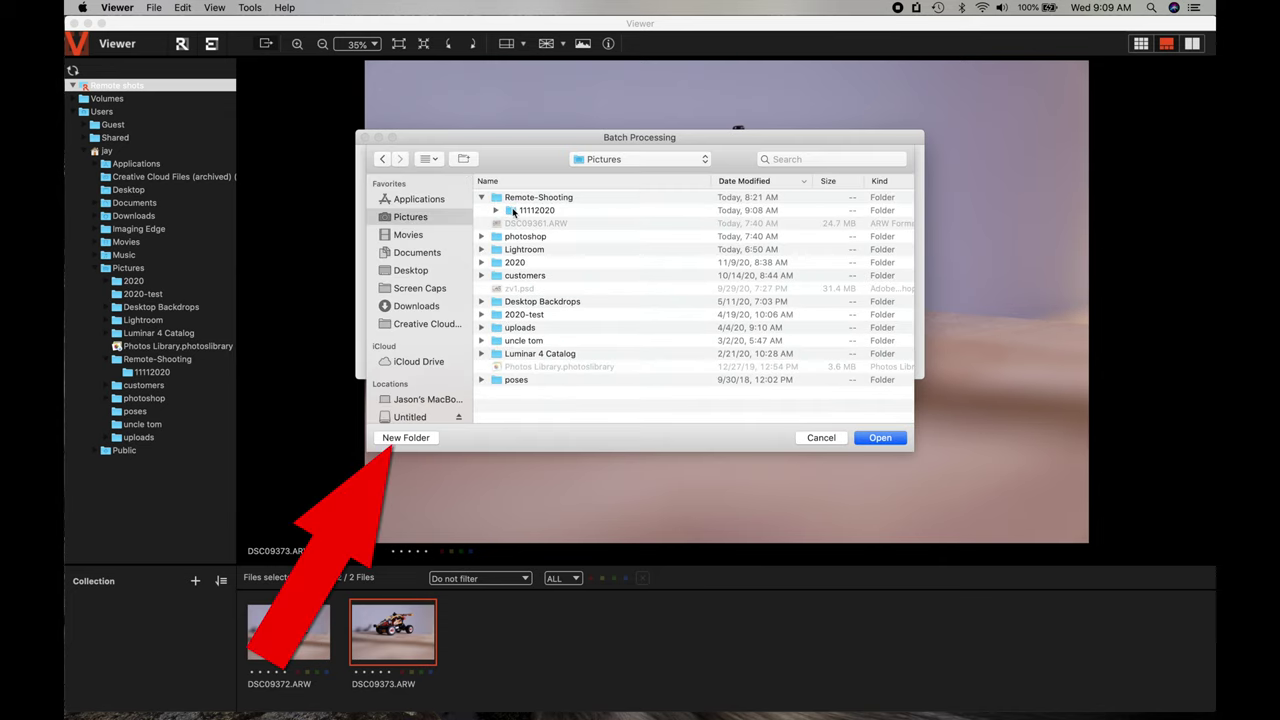
double_click(513, 212)
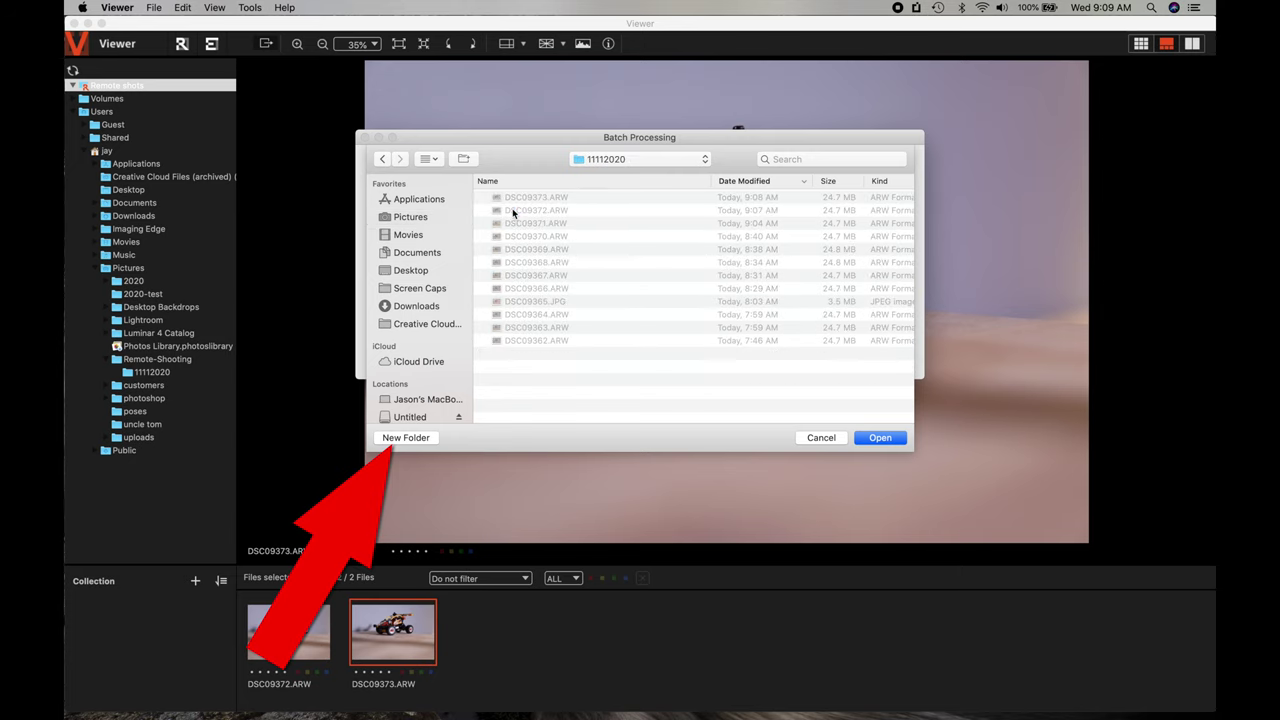
left_click(405, 437)
type("jpeg")
left_click(716, 252)
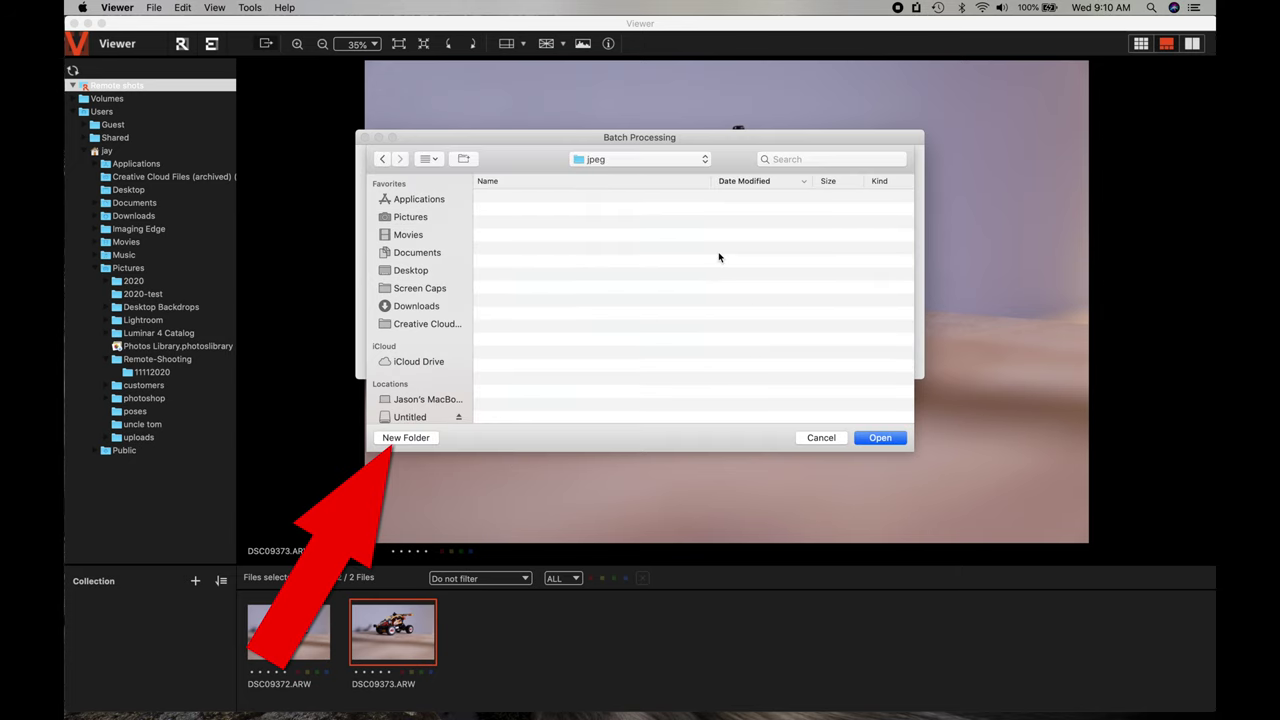
left_click(879, 437)
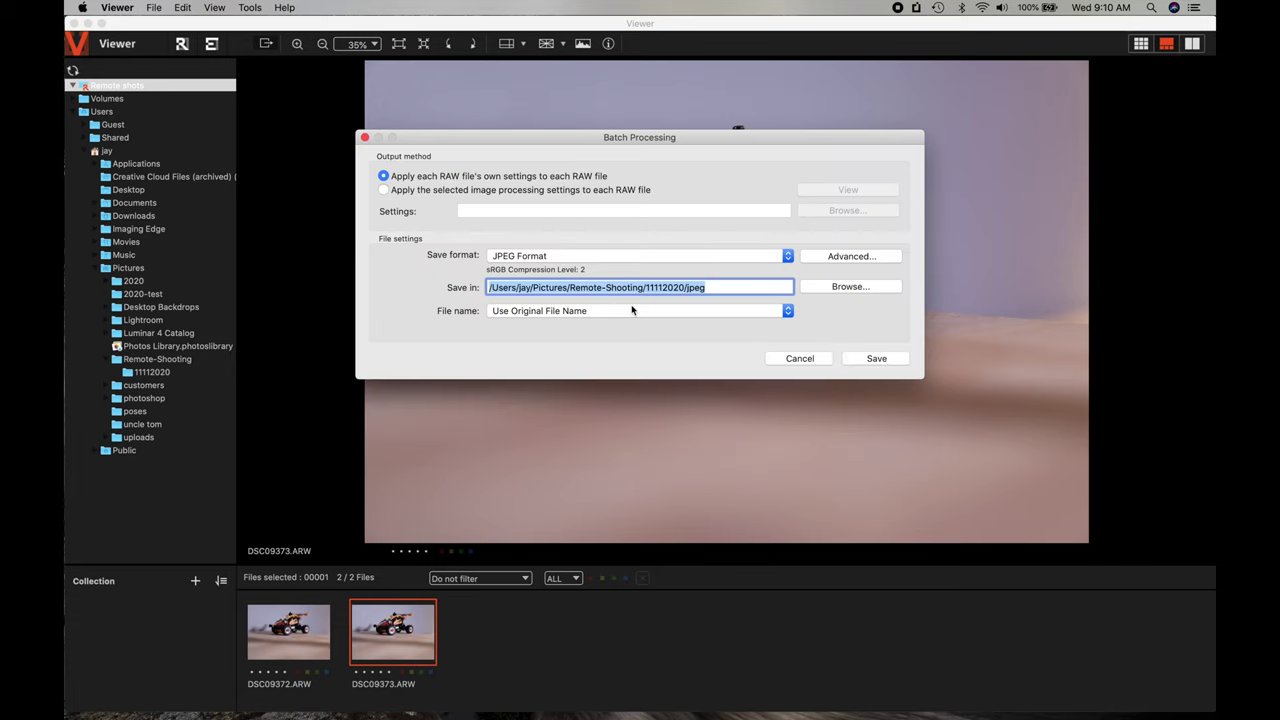
left_click(876, 359)
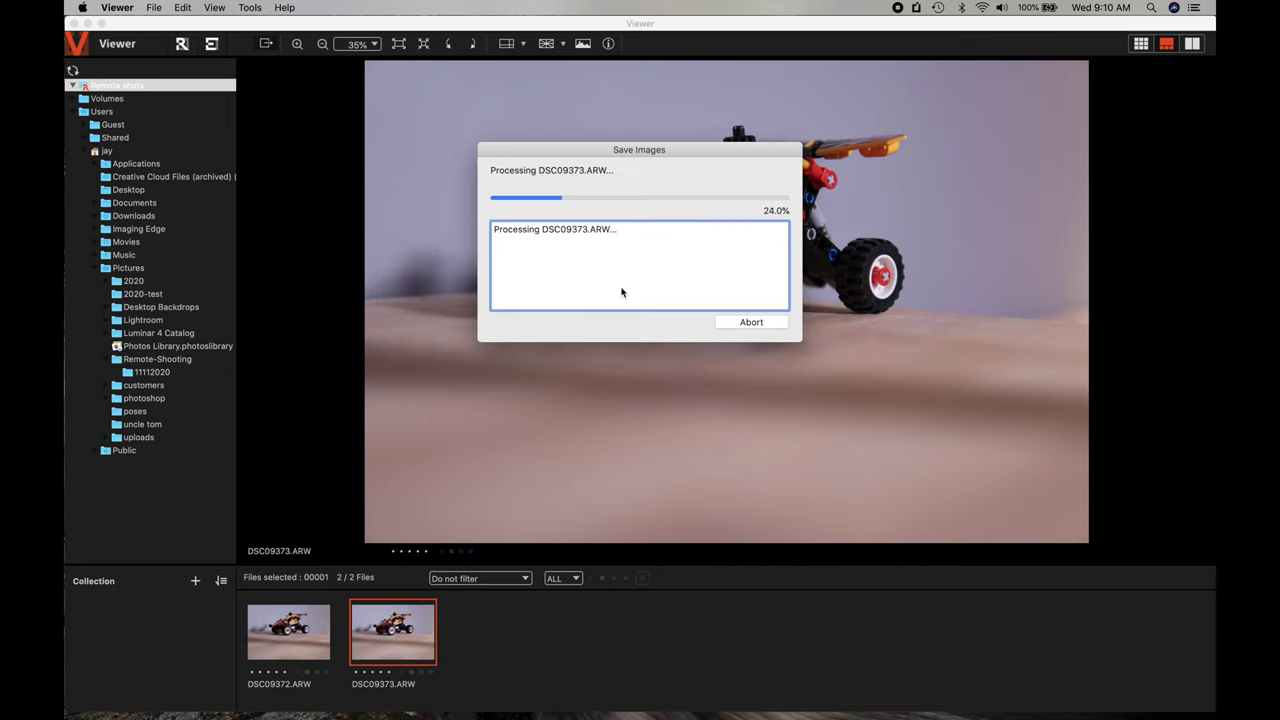
- Look through the thumbnails of the 11112020 folder in Viewer
left_click(132, 373)
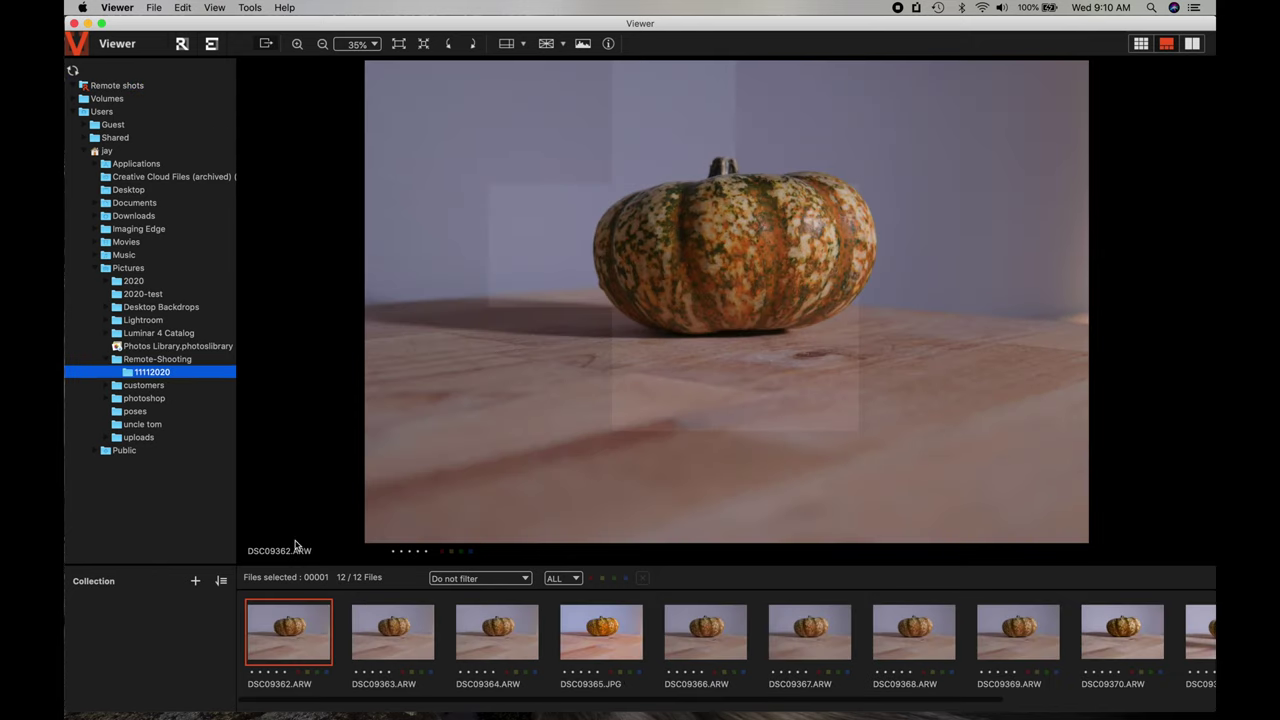
scroll(342, 624, "right", 2)
scroll(342, 624, "right", 2)
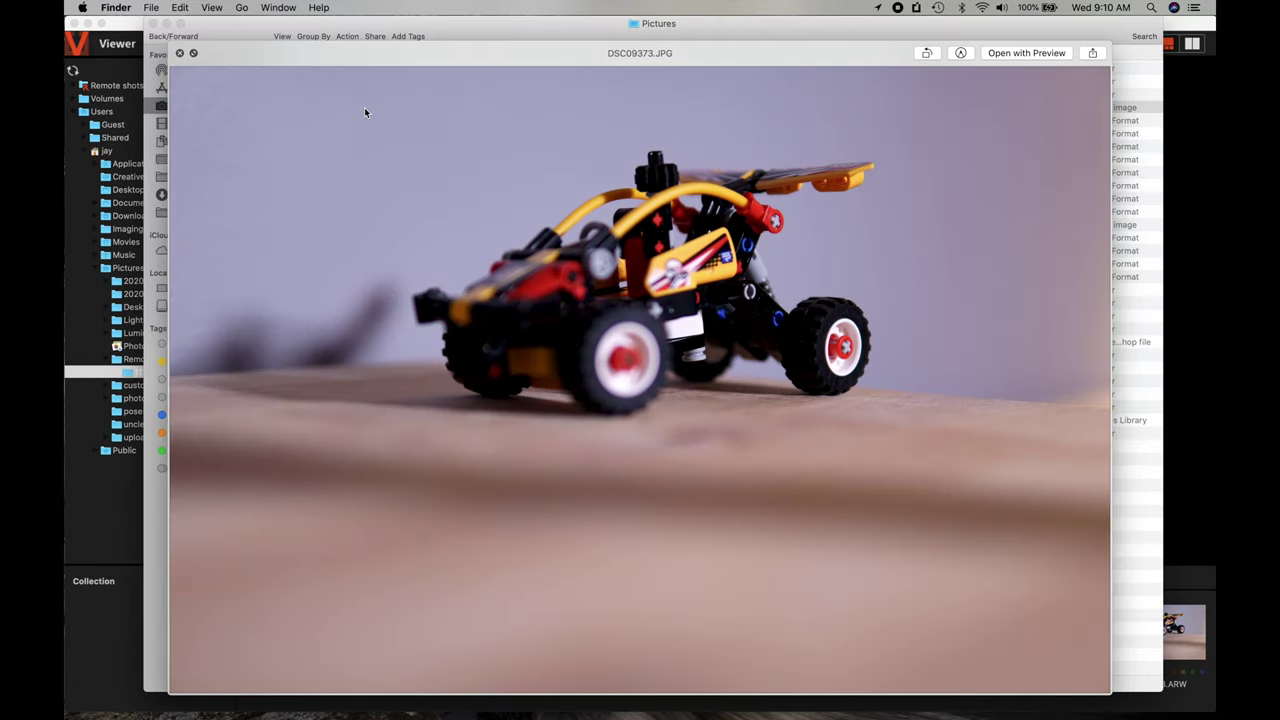
- Close the preview of DSC09373.JPG, collapse the Remote-Shooting folders in Finder and close its window to return to Viewer
key("space")
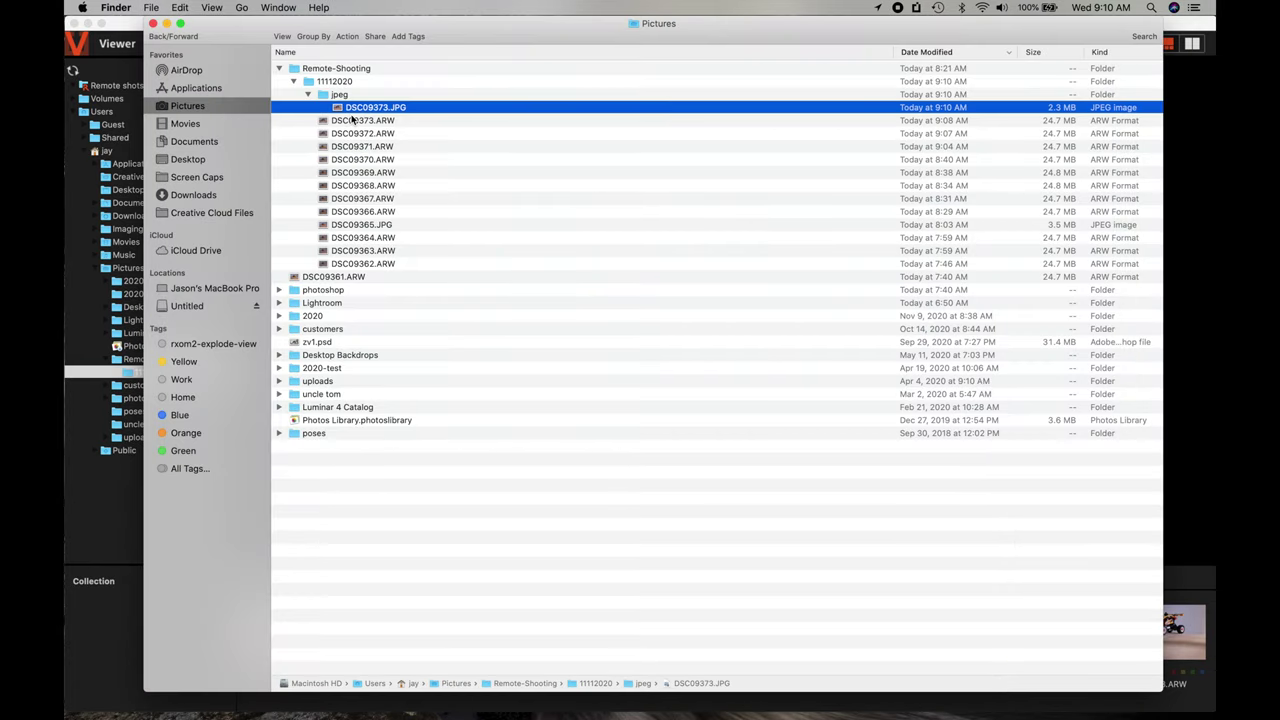
left_click(309, 94)
left_click(294, 81)
left_click(280, 69)
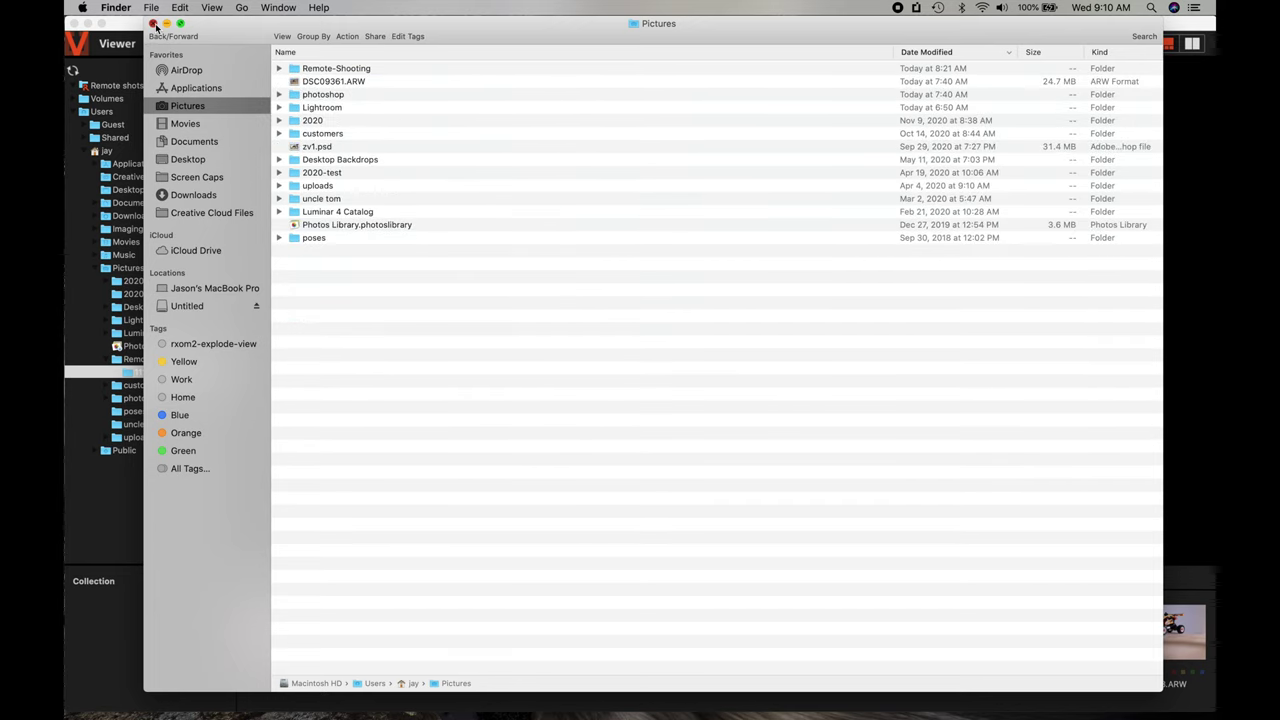
left_click(152, 23)
left_click(690, 23)
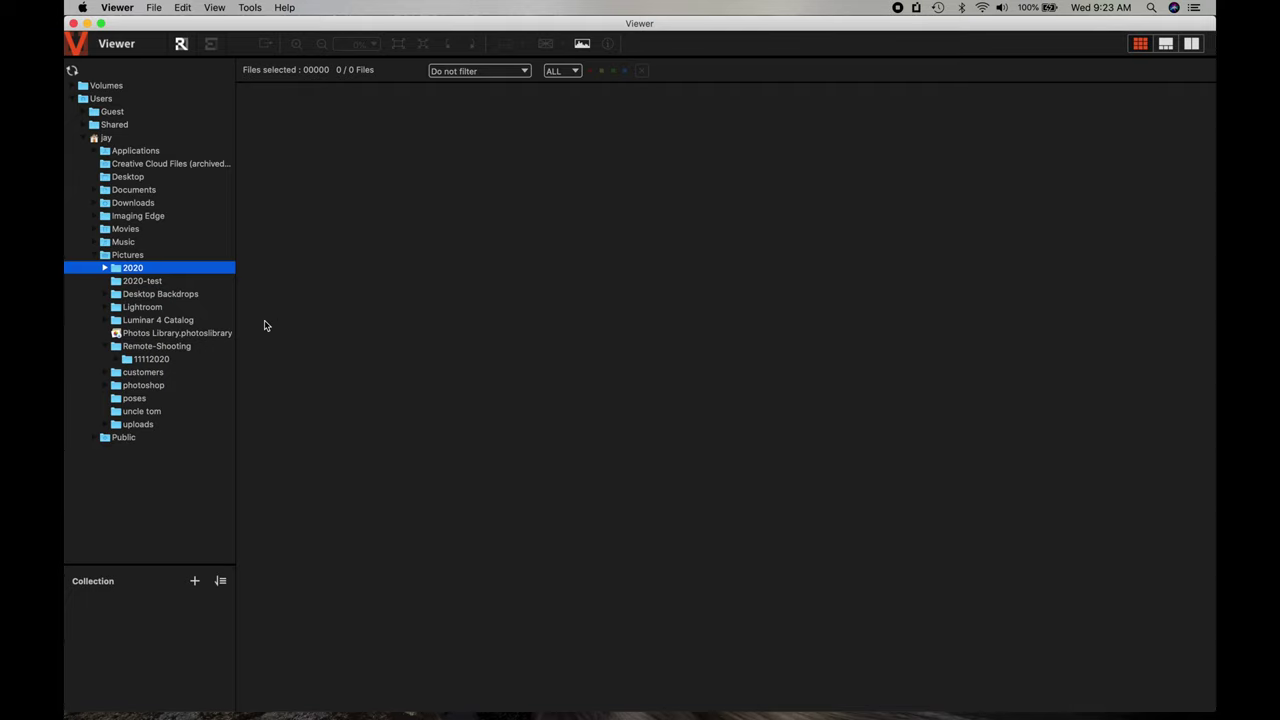
- Open the Pictures/2020/11-09 folder, change to the large preview layout and display the braid photo DSC02635.ARW
left_click(105, 269)
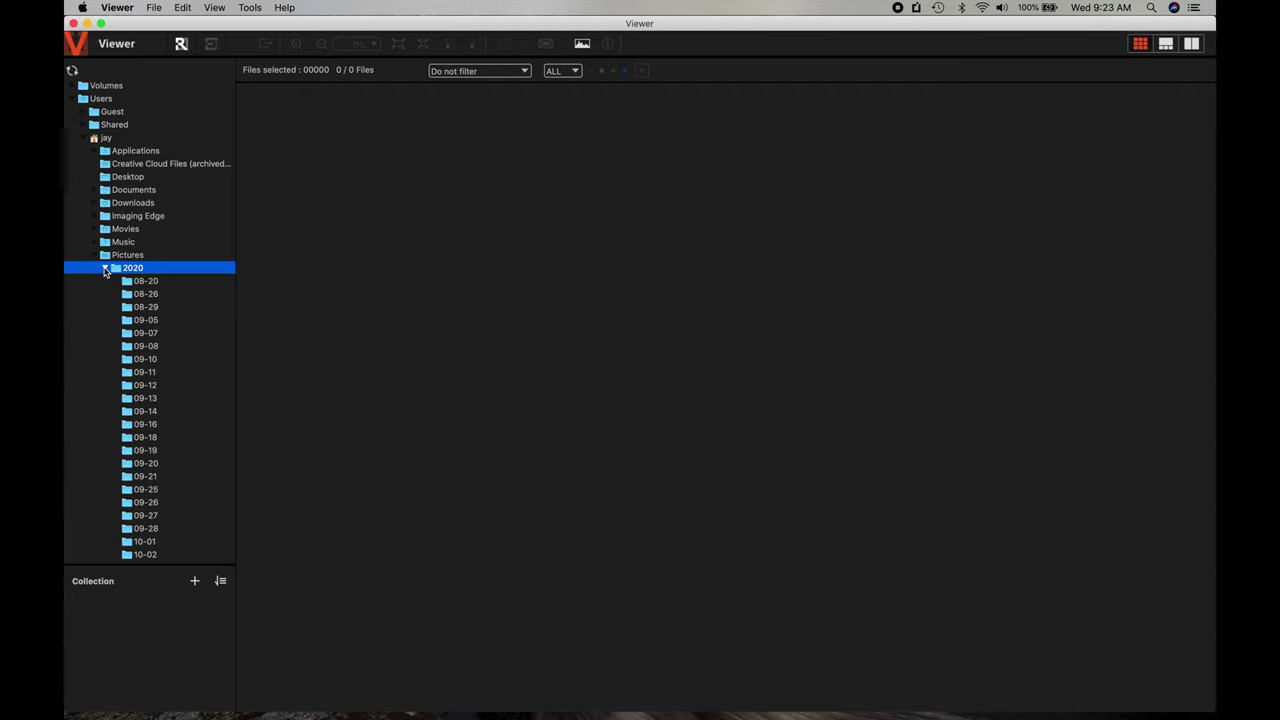
scroll(116, 275, "down", 10)
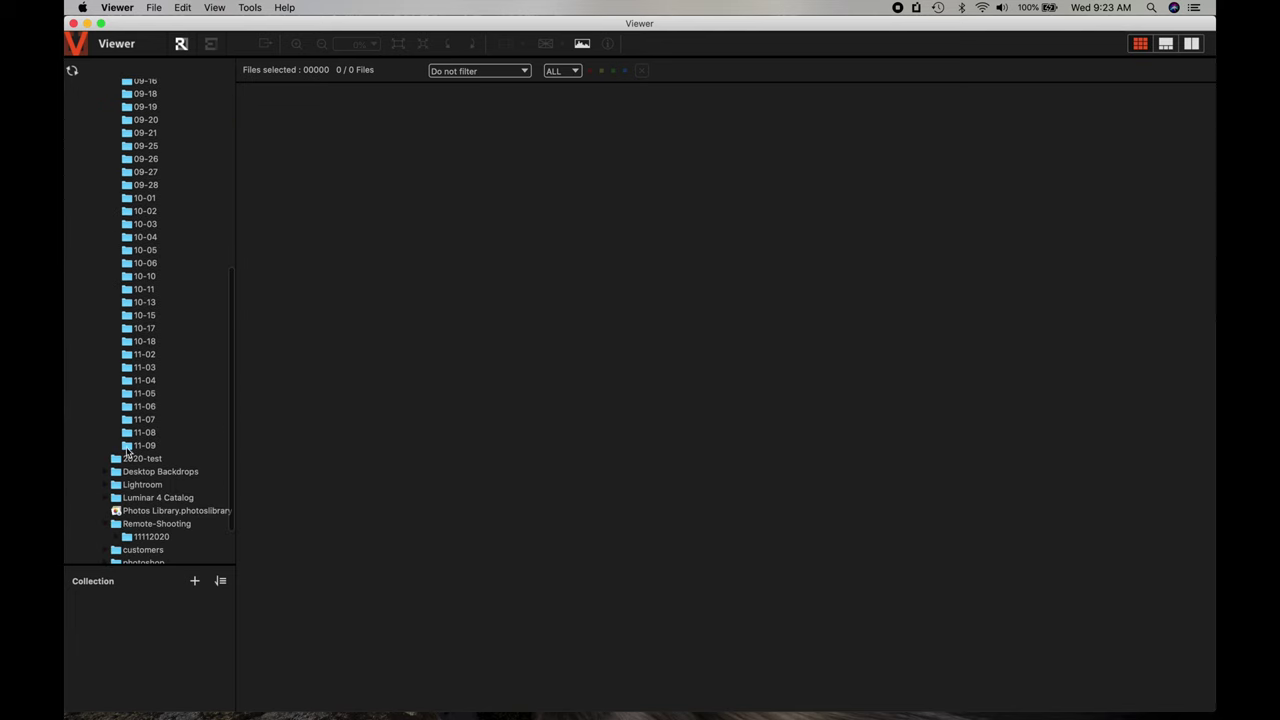
left_click(140, 445)
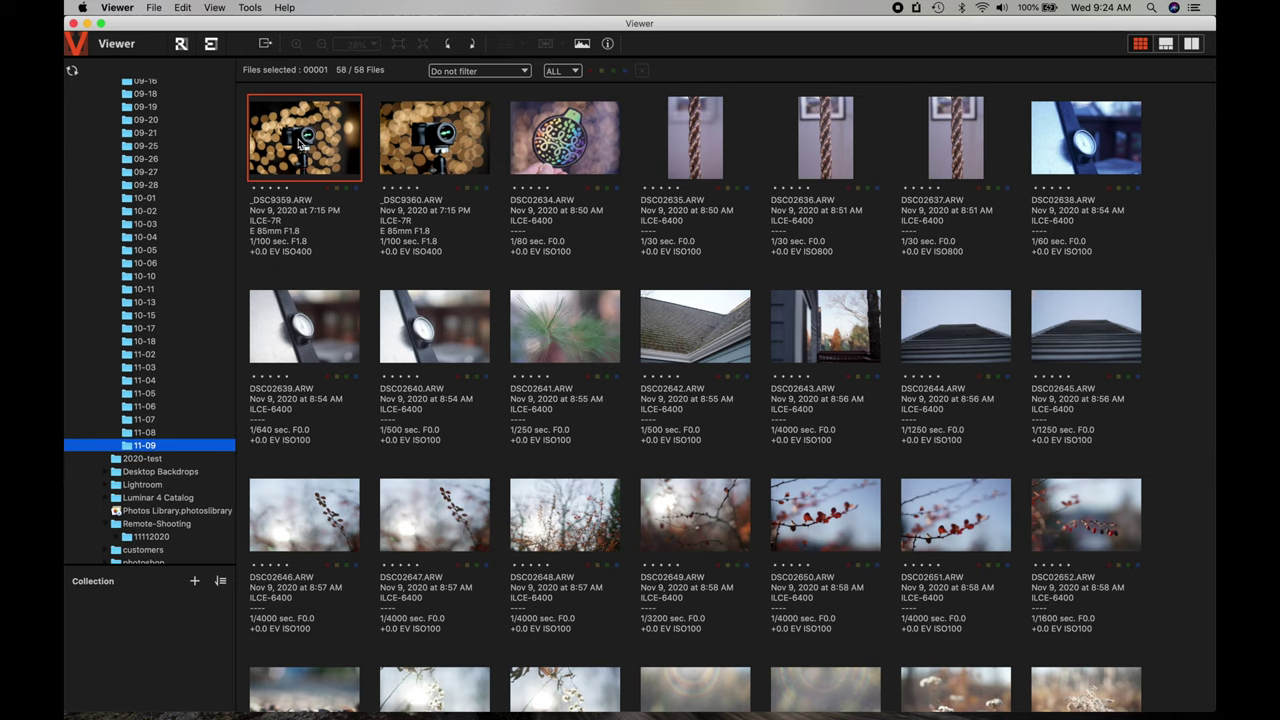
left_click(1166, 45)
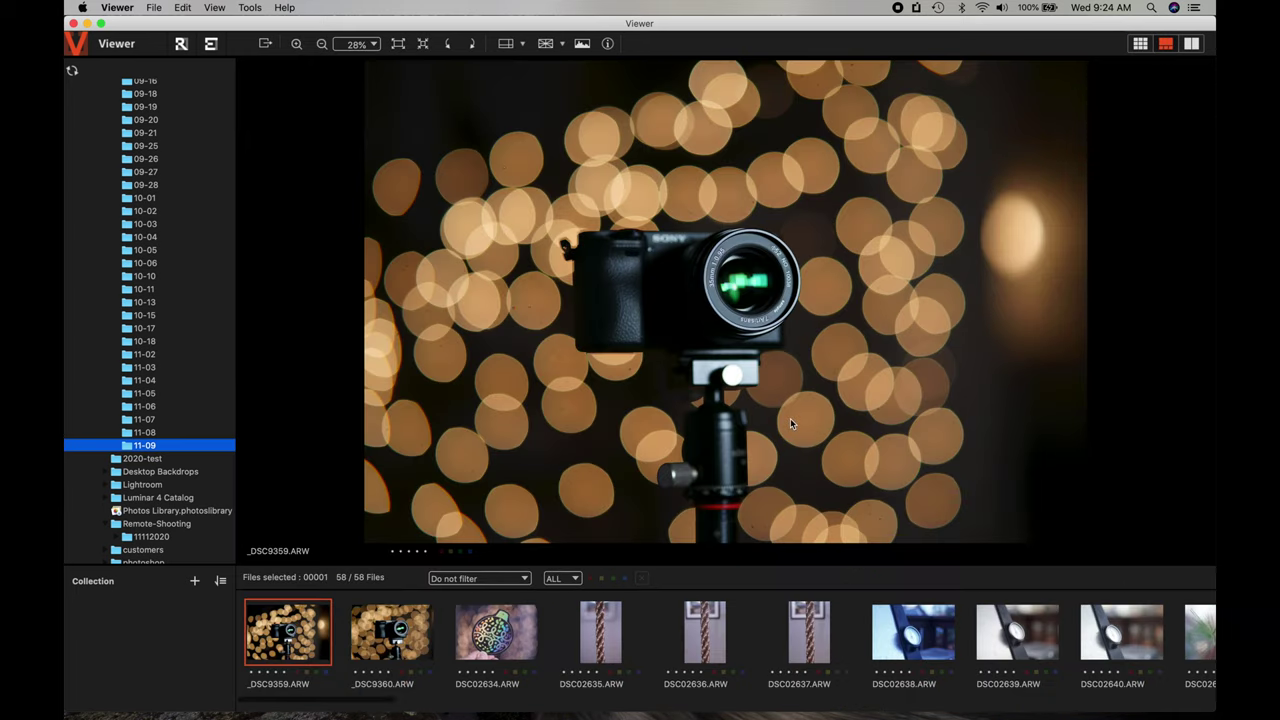
left_click(601, 634)
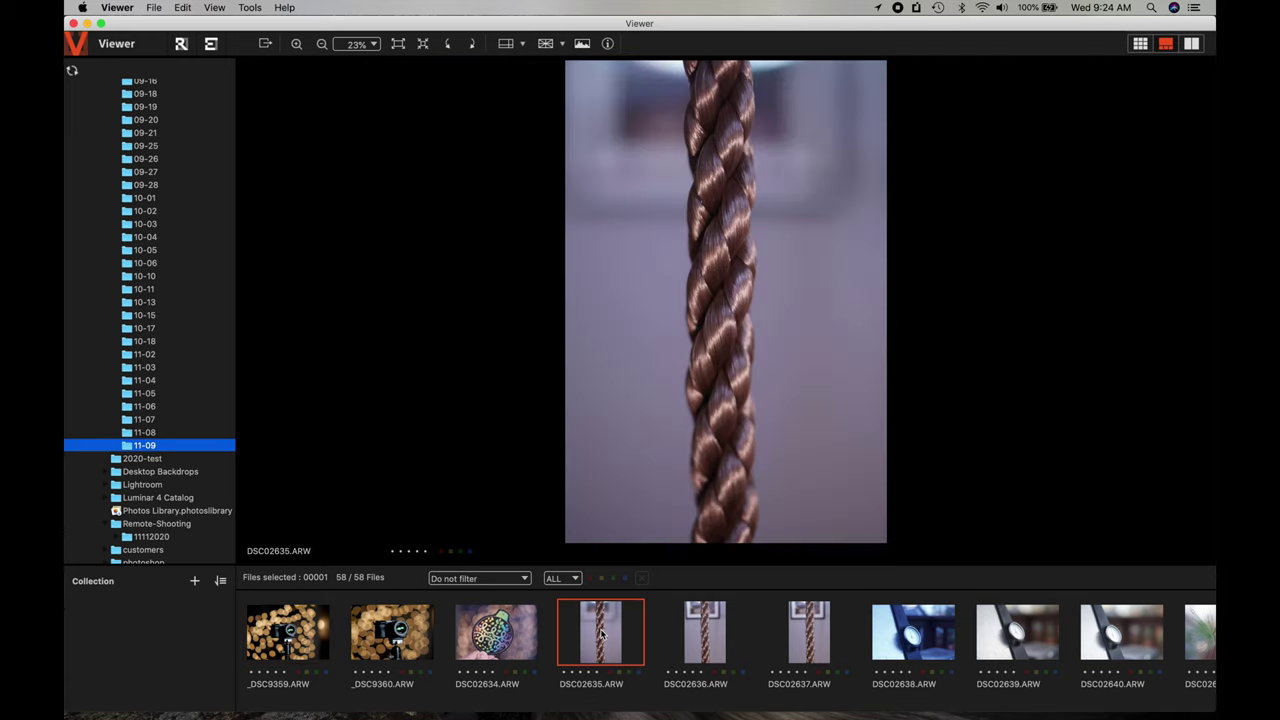
- Find the dandelion photo DSC02684.ARW in the 11-09 folder and open it in Edit, with the Edit window full screen
scroll(708, 641, "down", 10)
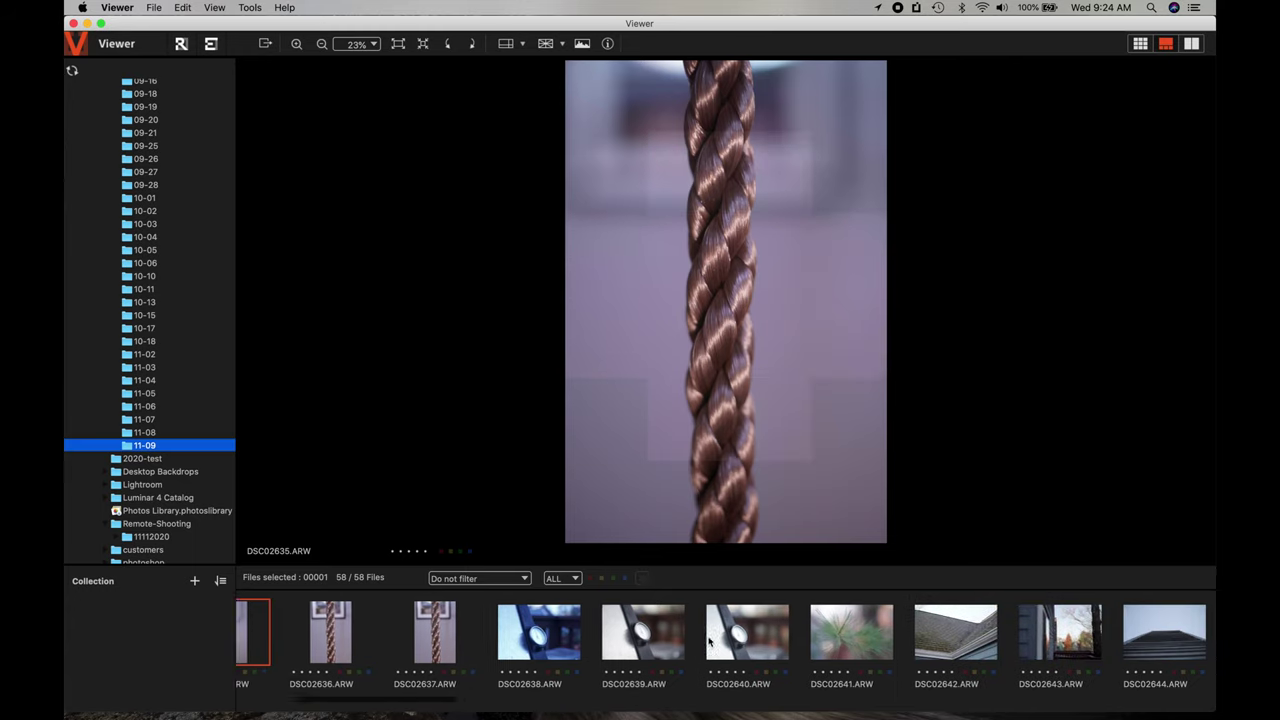
scroll(708, 641, "down", 10)
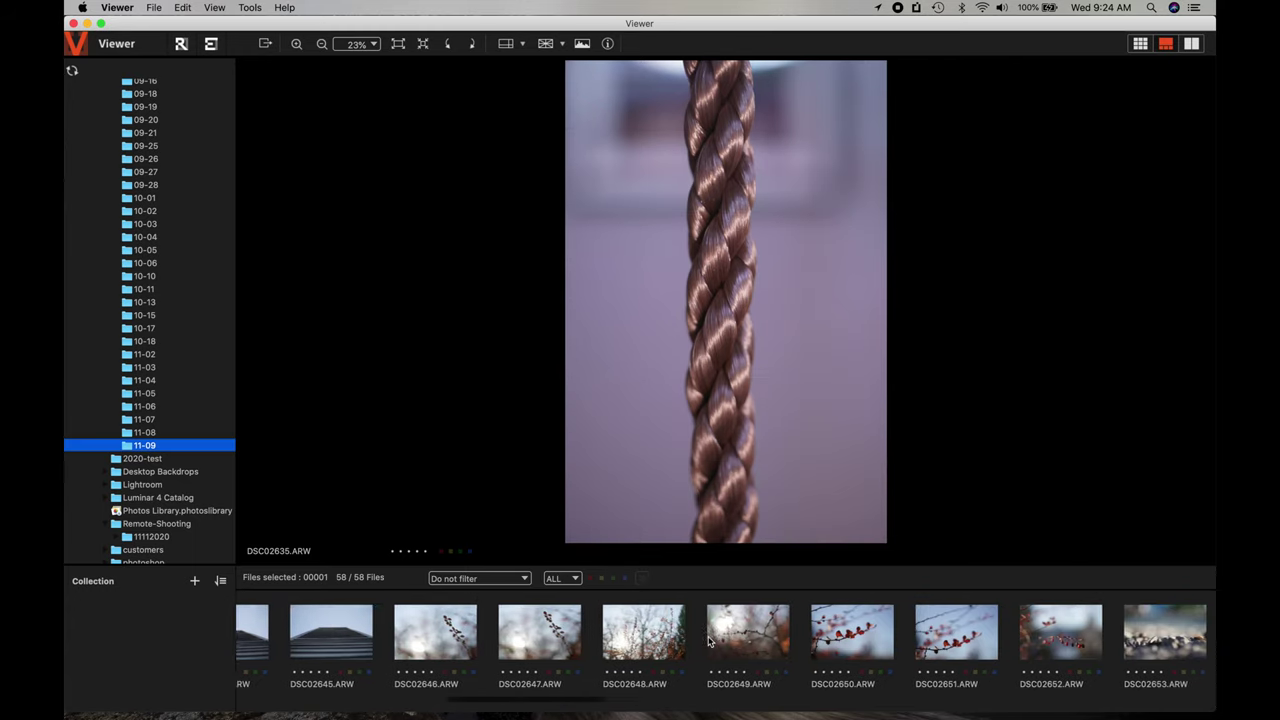
scroll(708, 641, "down", 10)
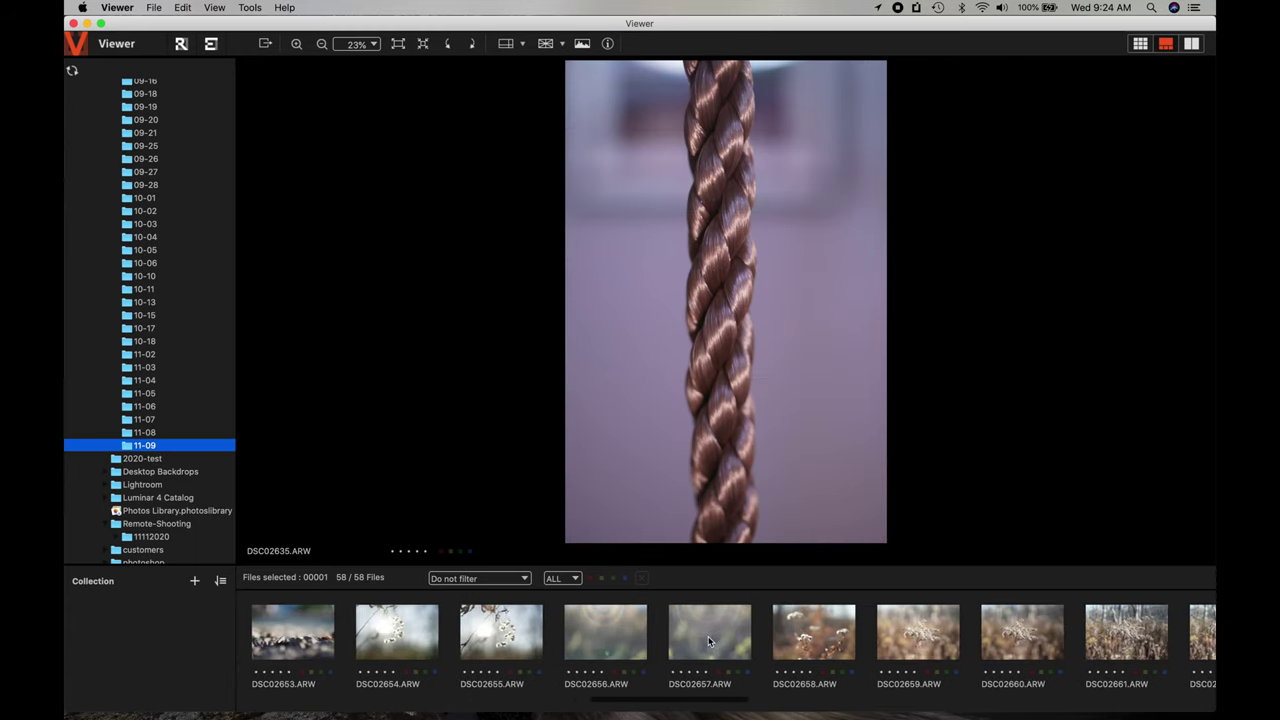
scroll(708, 641, "down", 10)
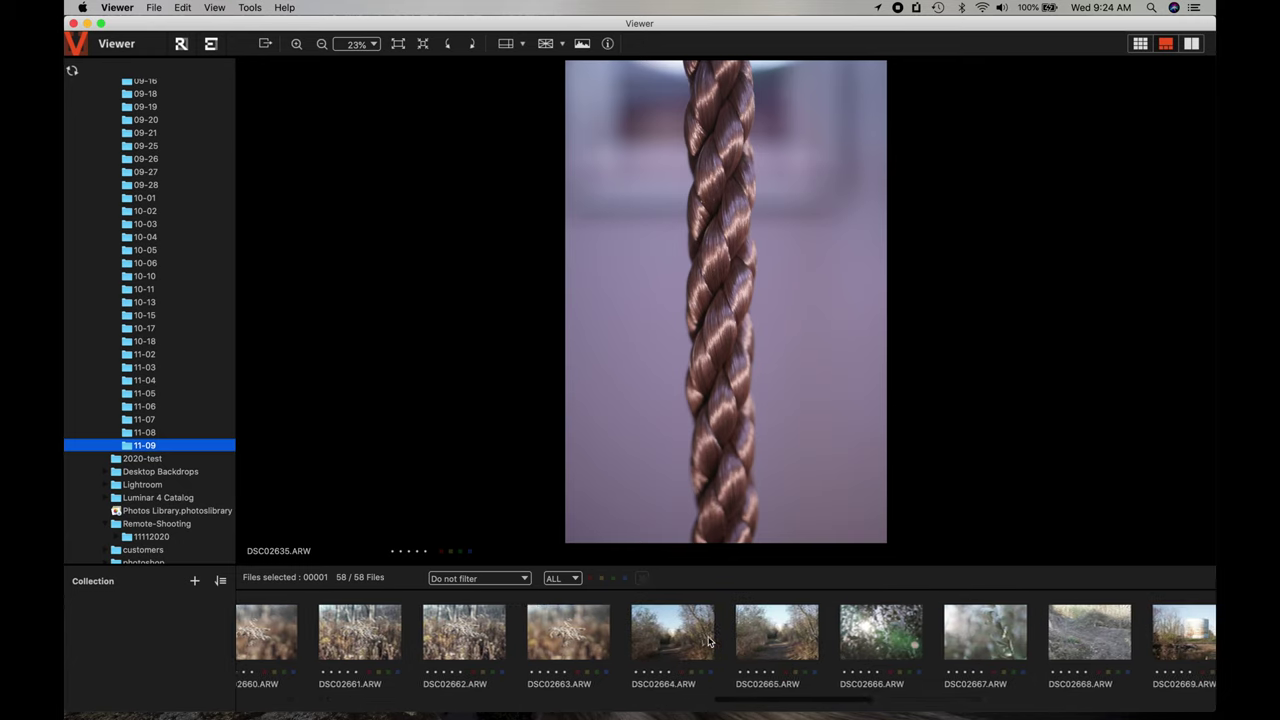
scroll(708, 641, "down", 8)
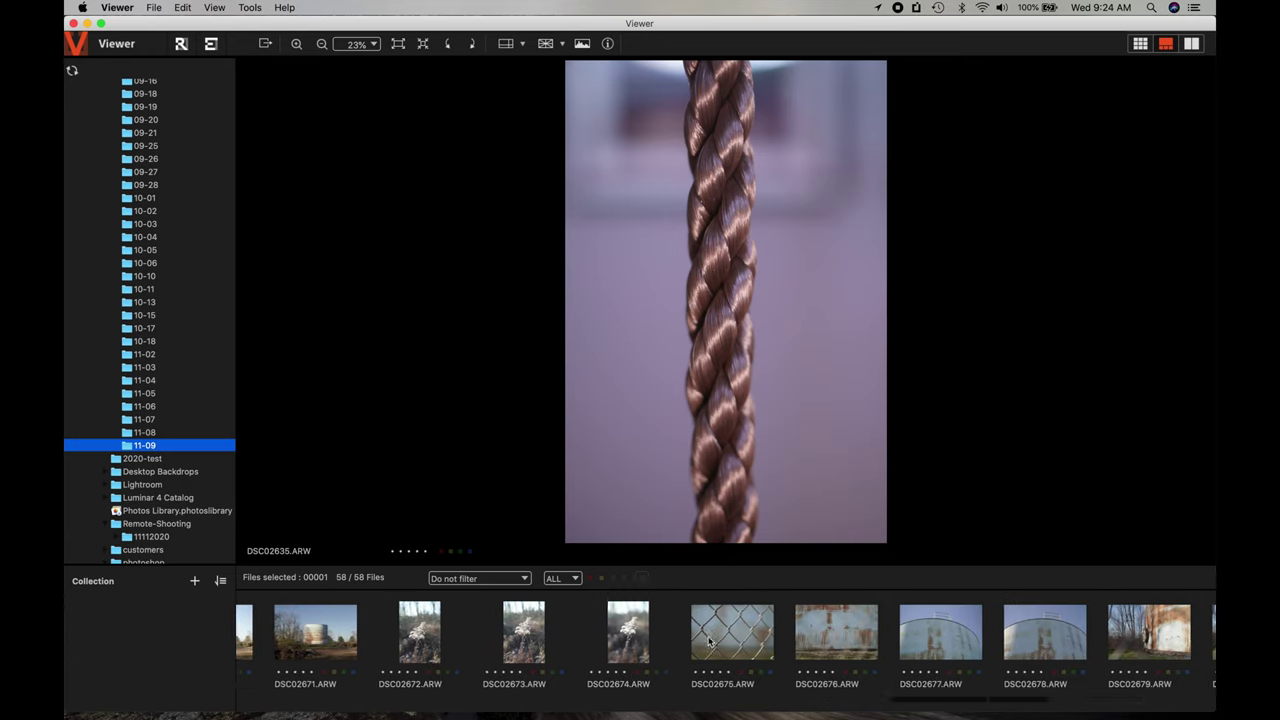
left_click(722, 638)
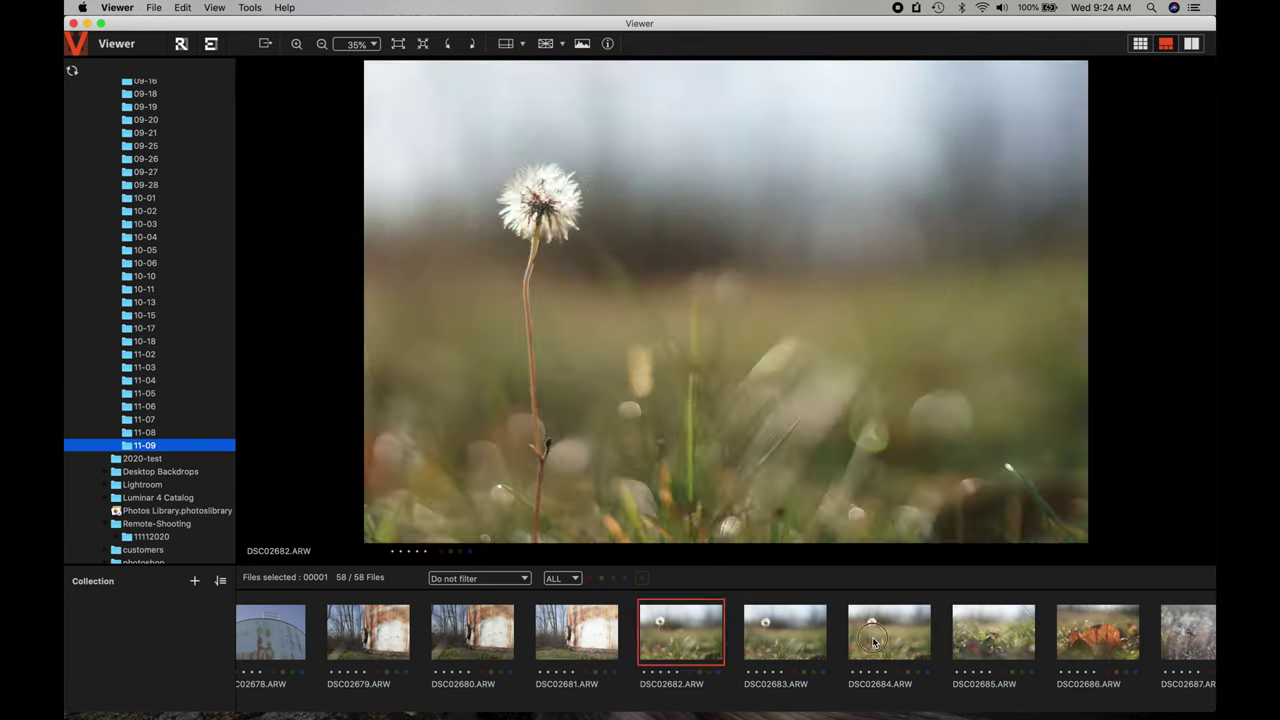
left_click(873, 642)
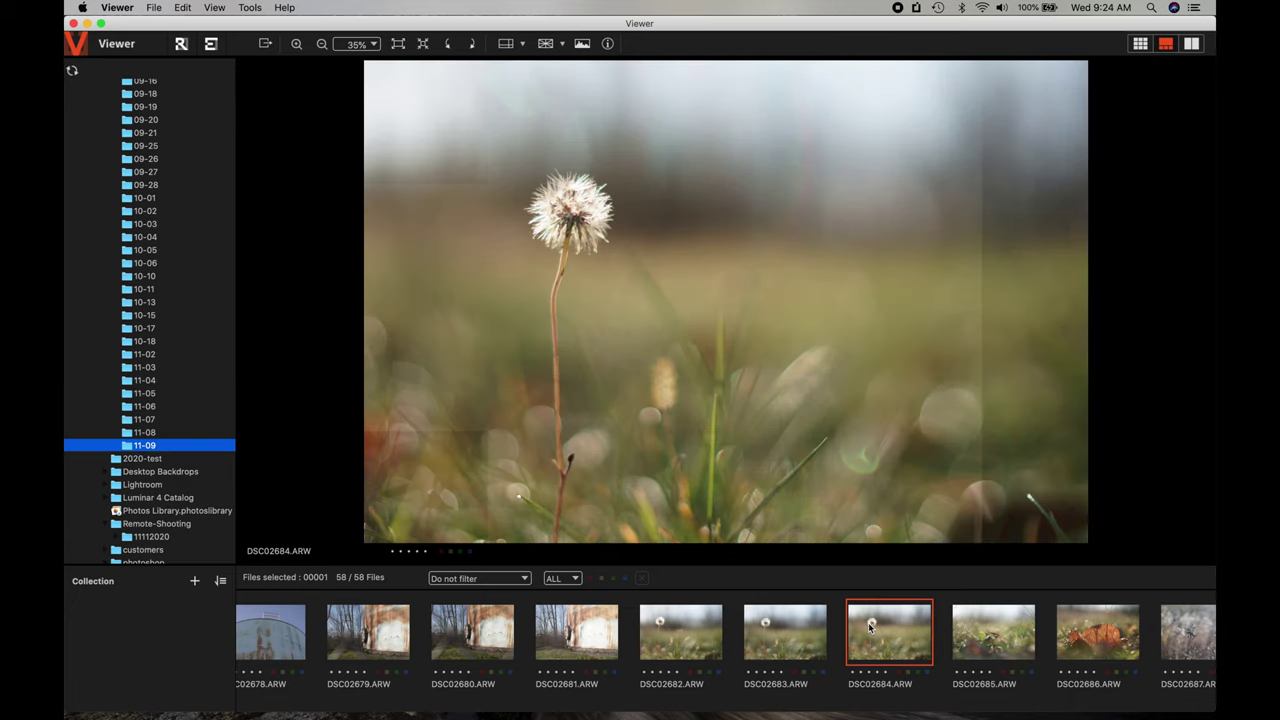
double_click(870, 627)
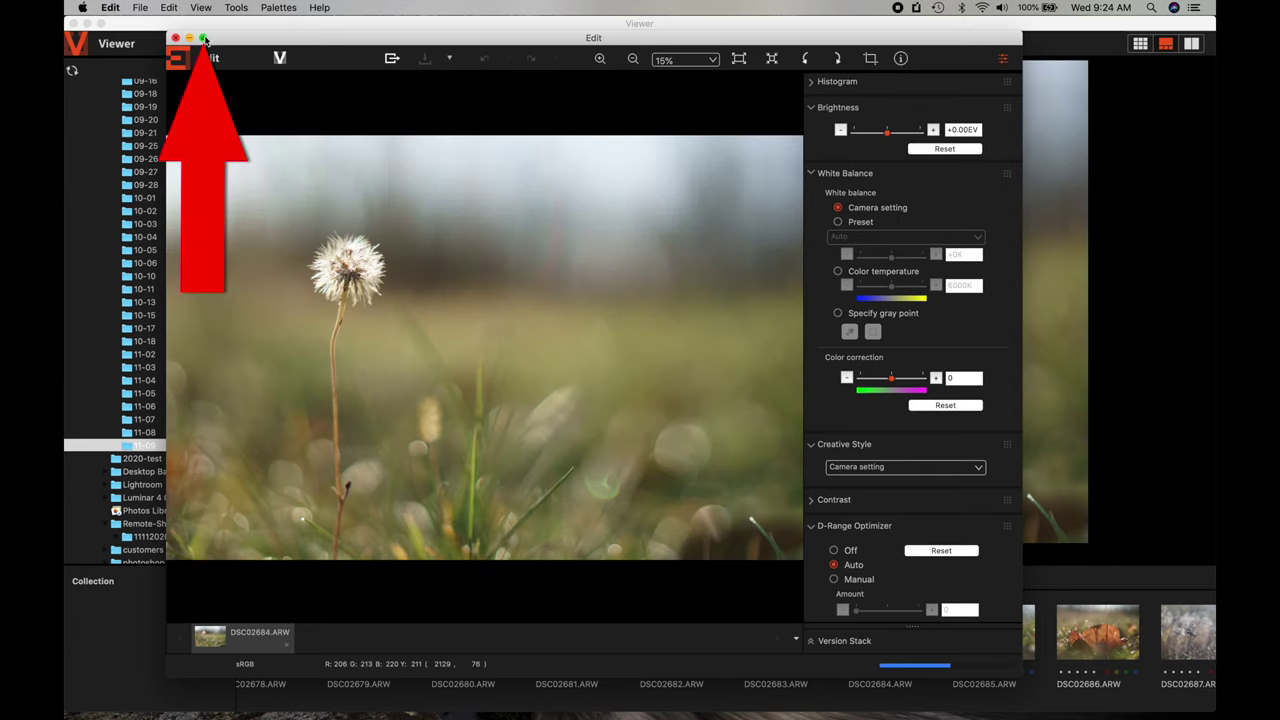
left_click(204, 38)
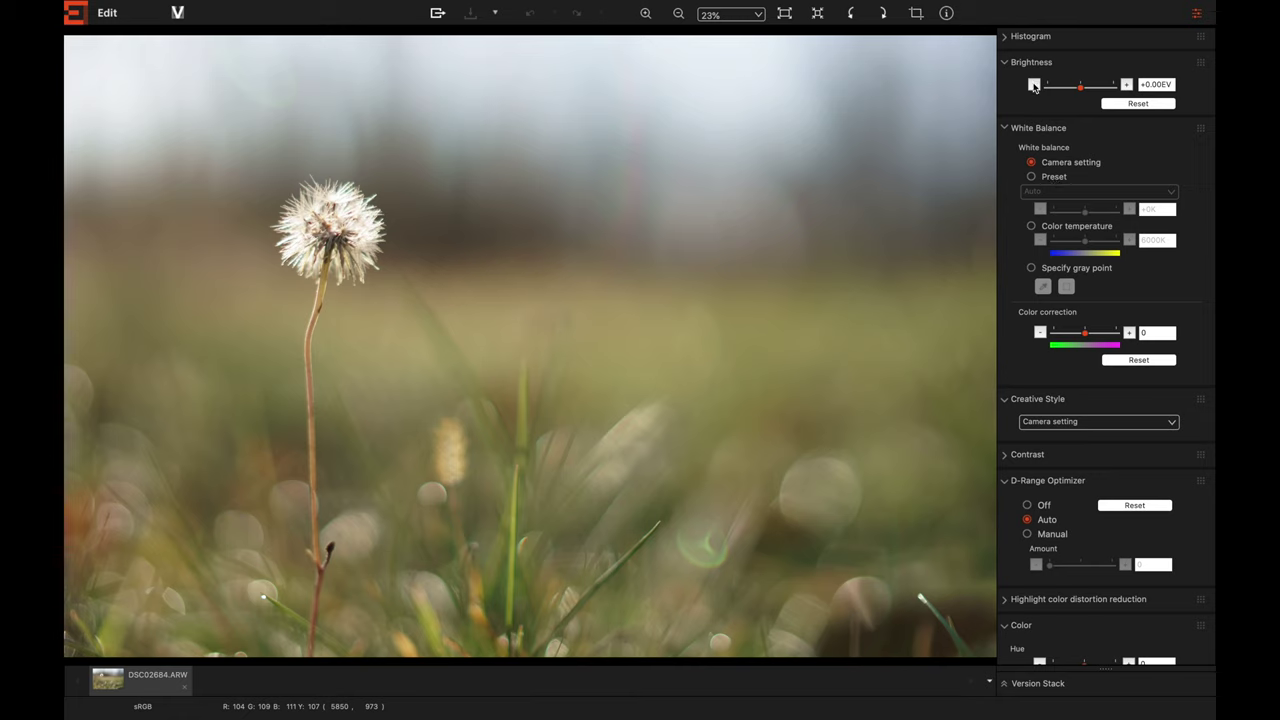
- Expand the Histogram and lower the brightness of the dandelion photo DSC02684.ARW to -0.33EV
scroll(1114, 426, "down", 12)
scroll(1114, 426, "up", 12)
left_click(1005, 36)
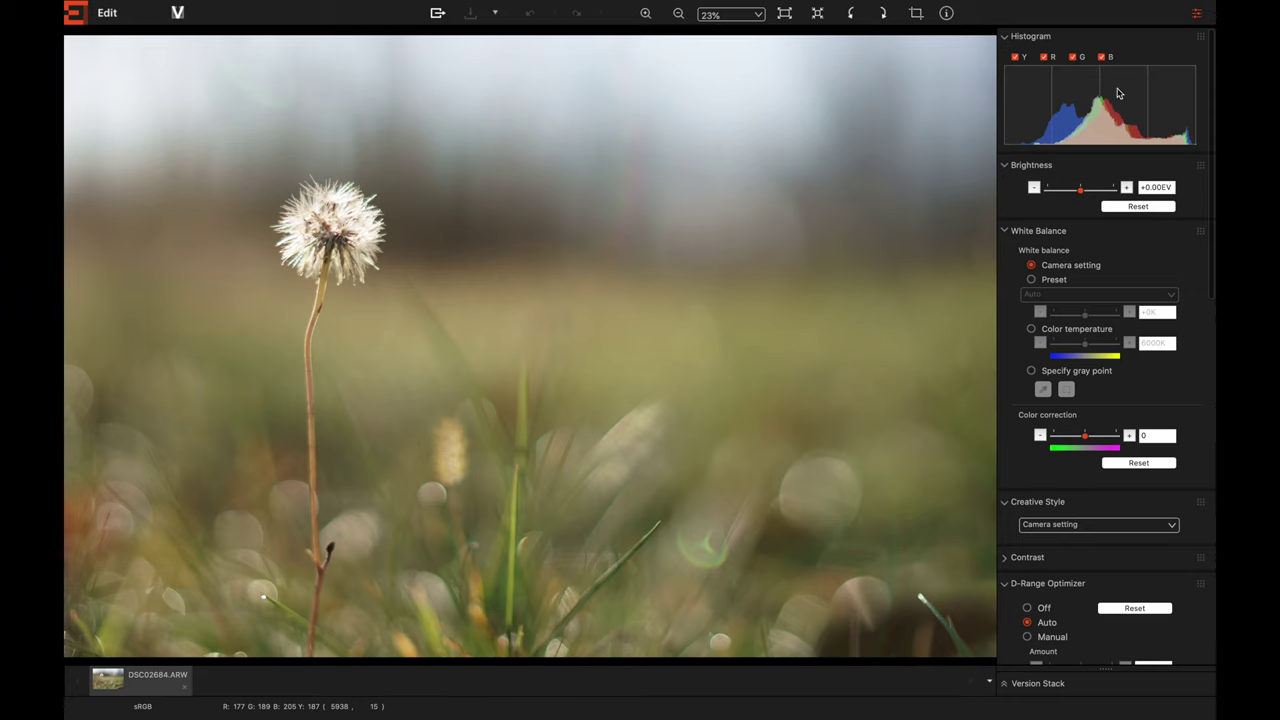
left_click(1033, 188)
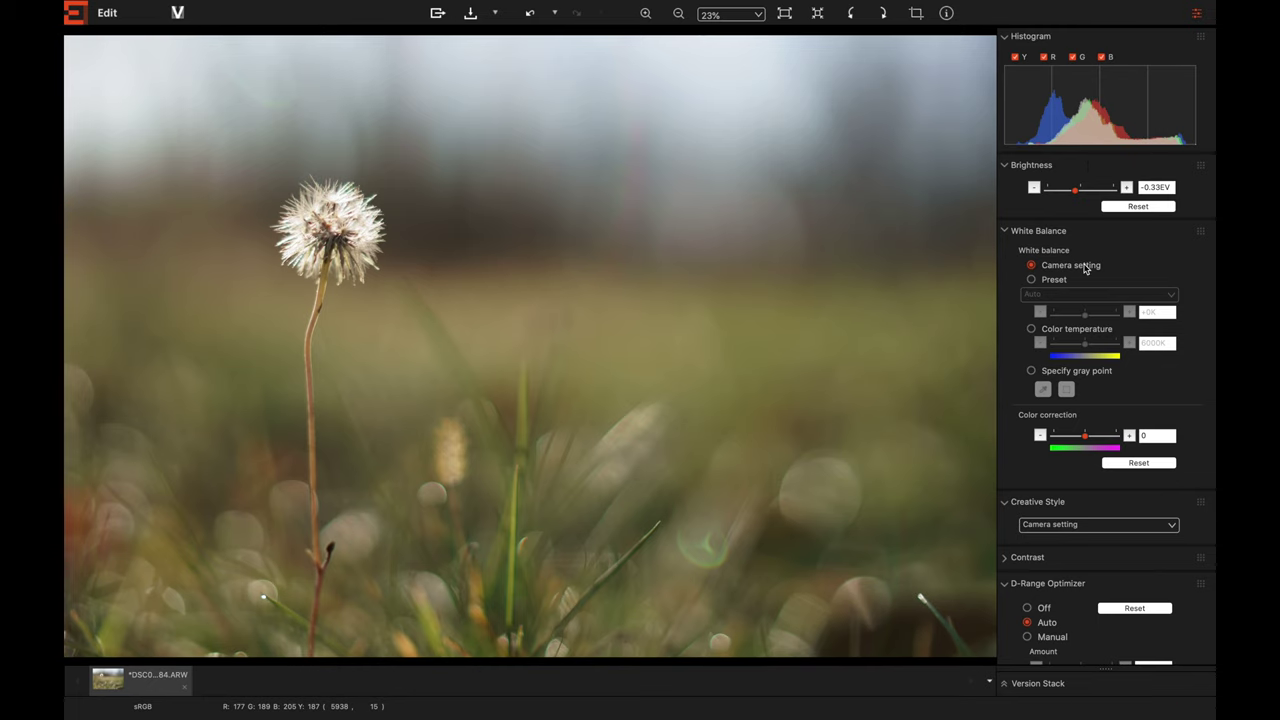
- Set the Creative Style of the dandelion photo to Vivid
scroll(1085, 270, "down", 2)
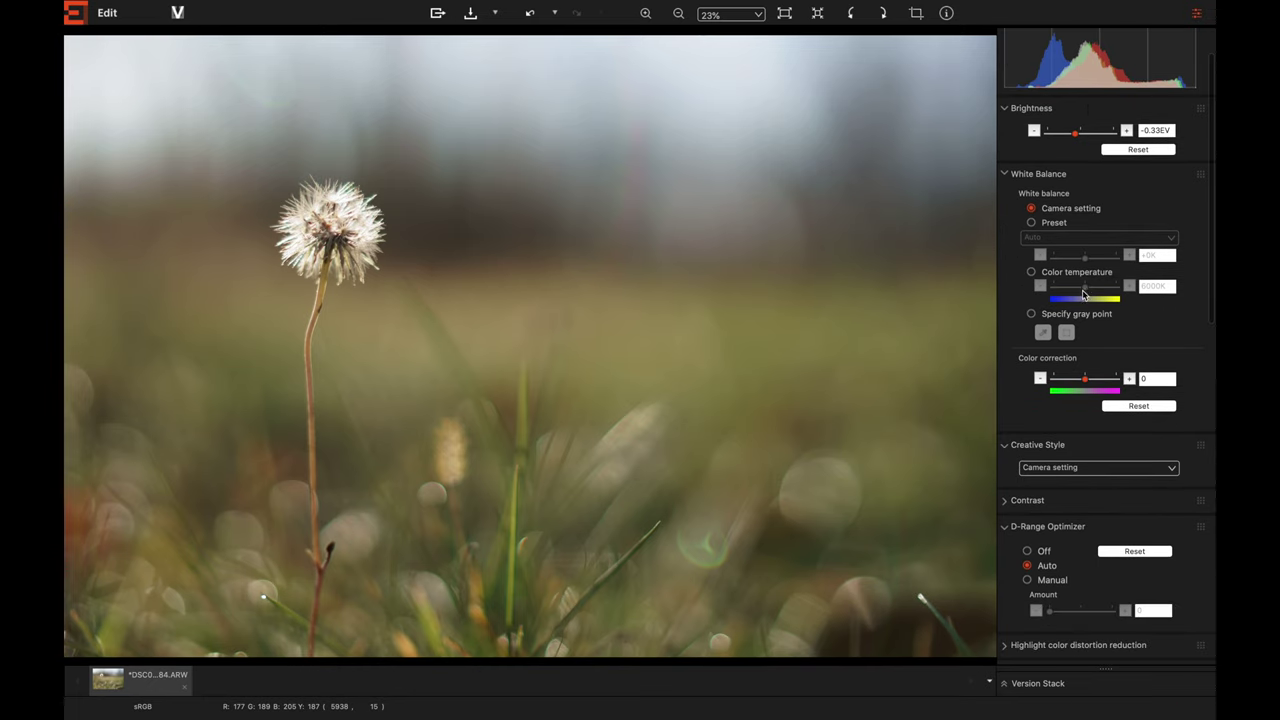
scroll(1053, 330, "down", 1)
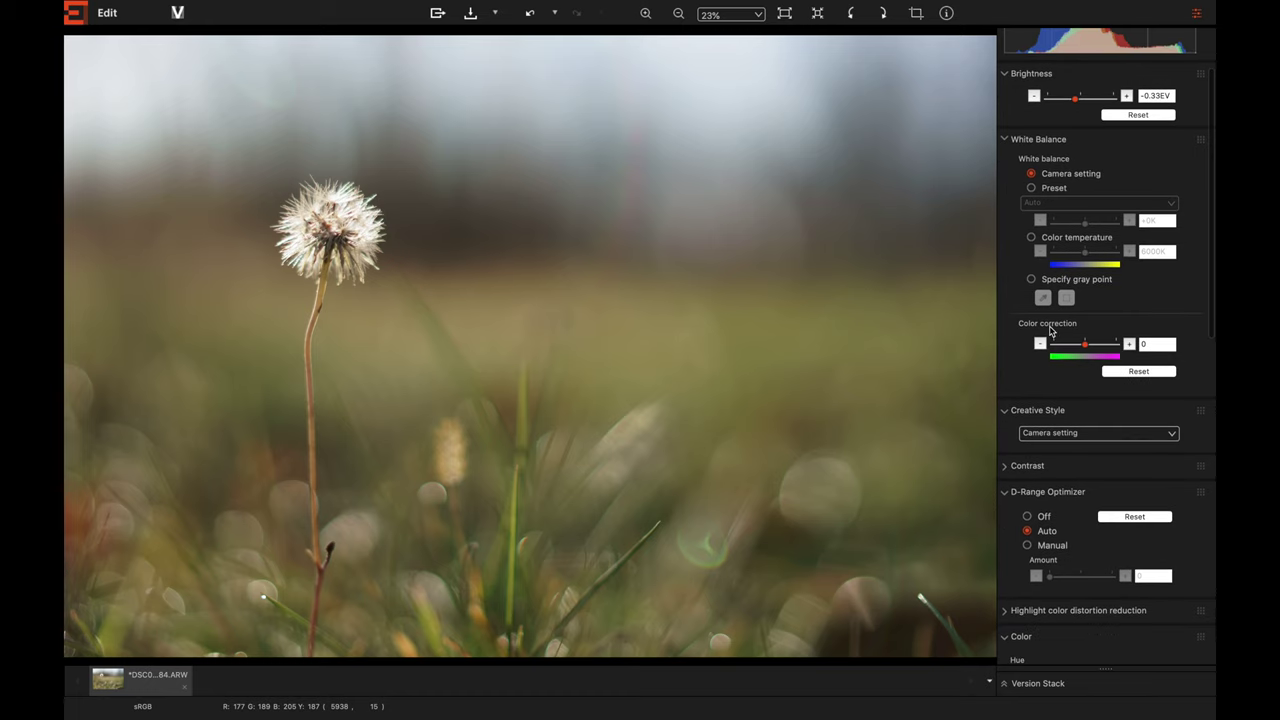
scroll(1075, 345, "down", 2)
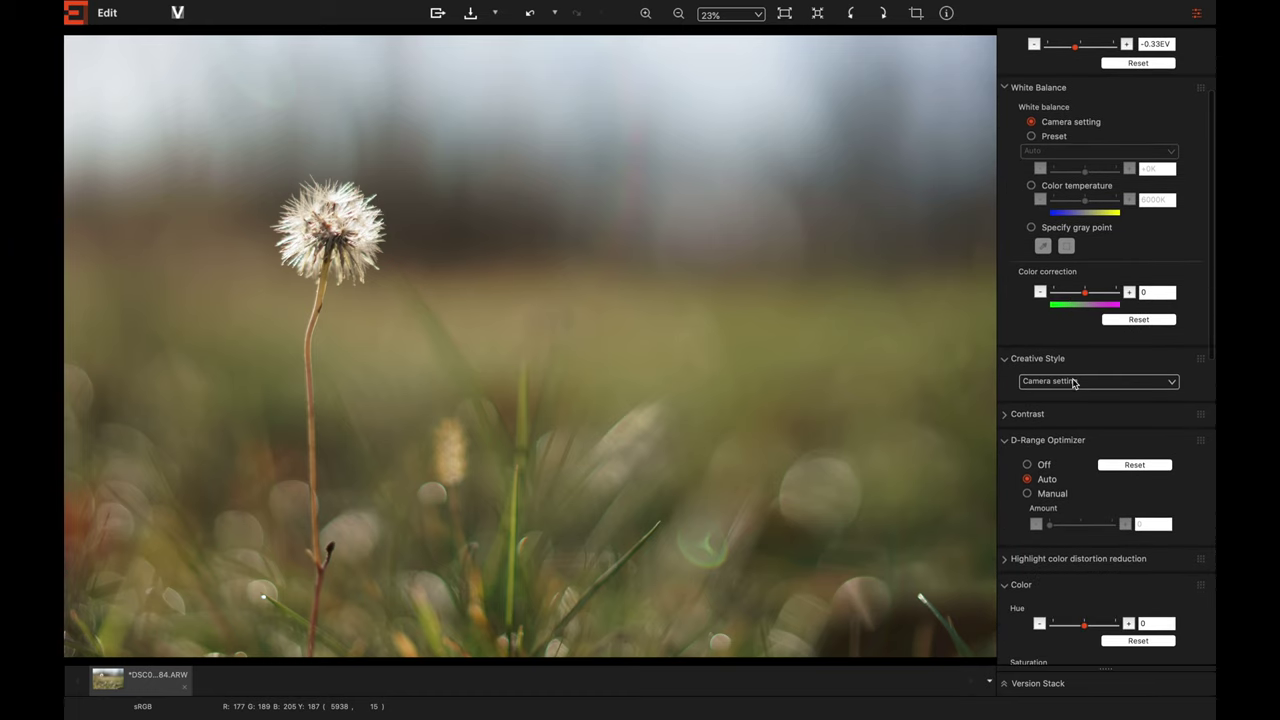
left_click(1075, 381)
left_click(1068, 404)
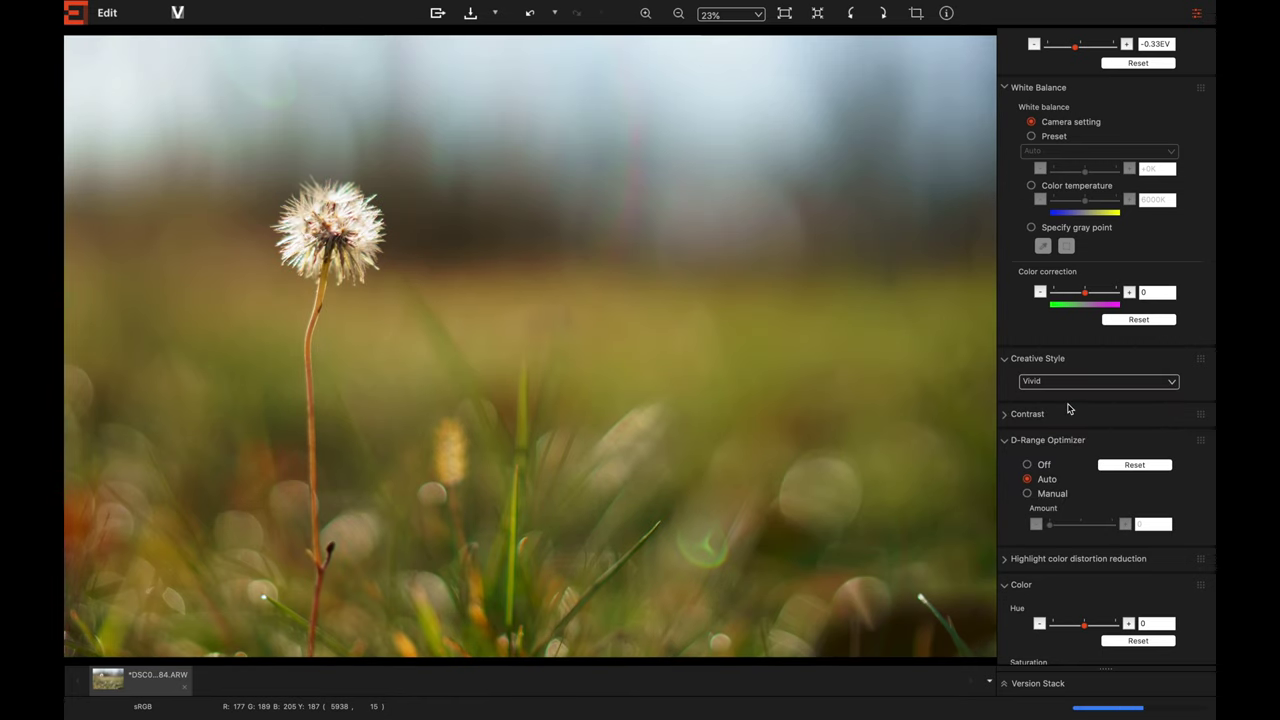
- Raise the Sharpness amount of the dandelion photo to 20
scroll(1087, 485, "down", 6)
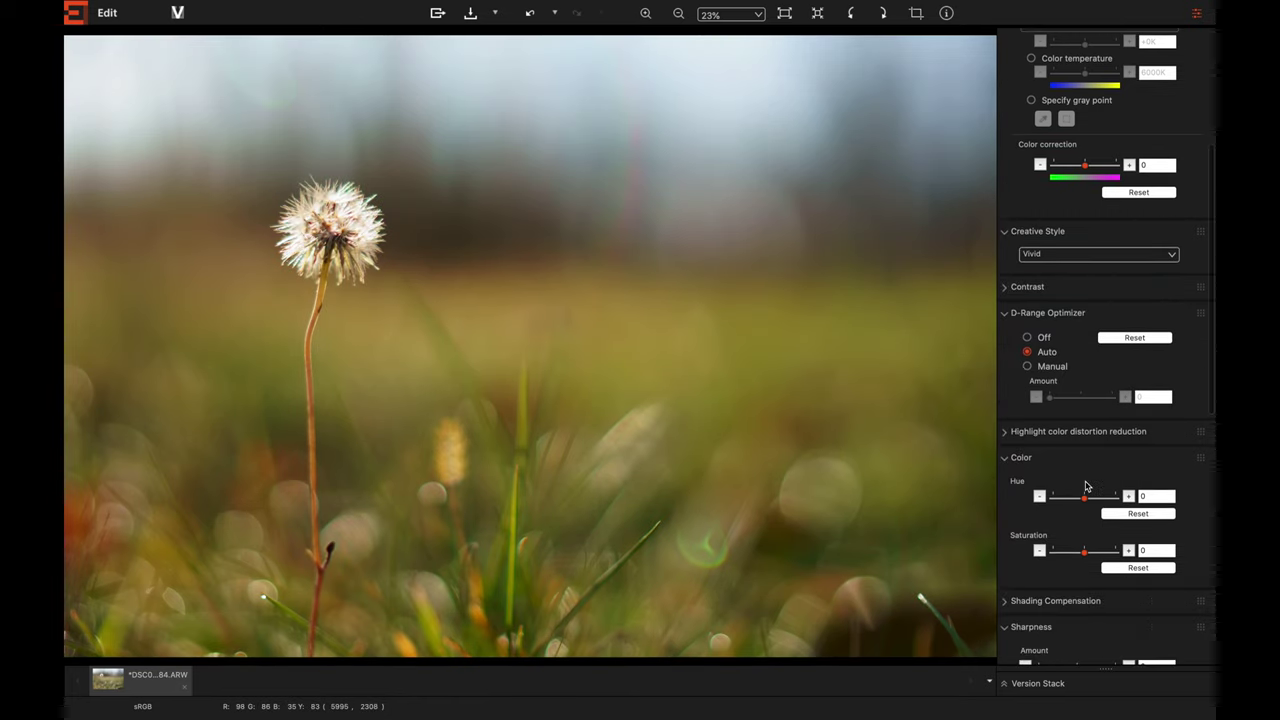
left_click(1128, 483)
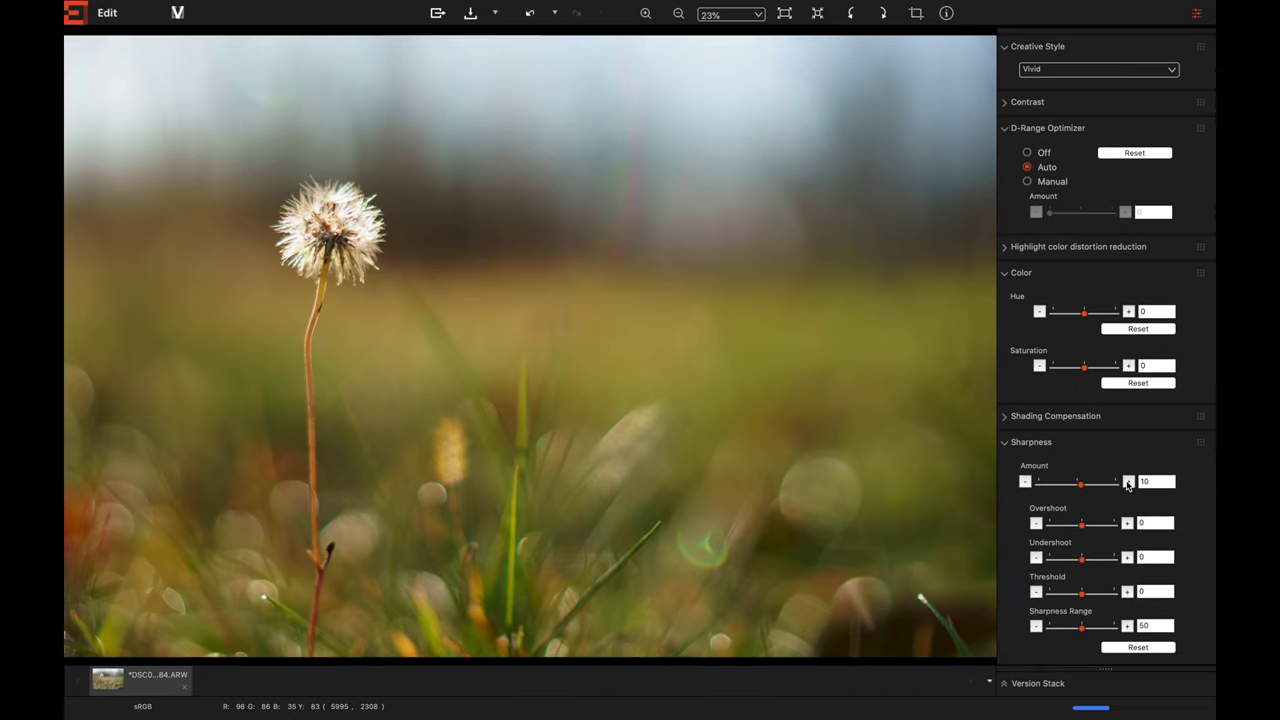
left_click(1128, 483)
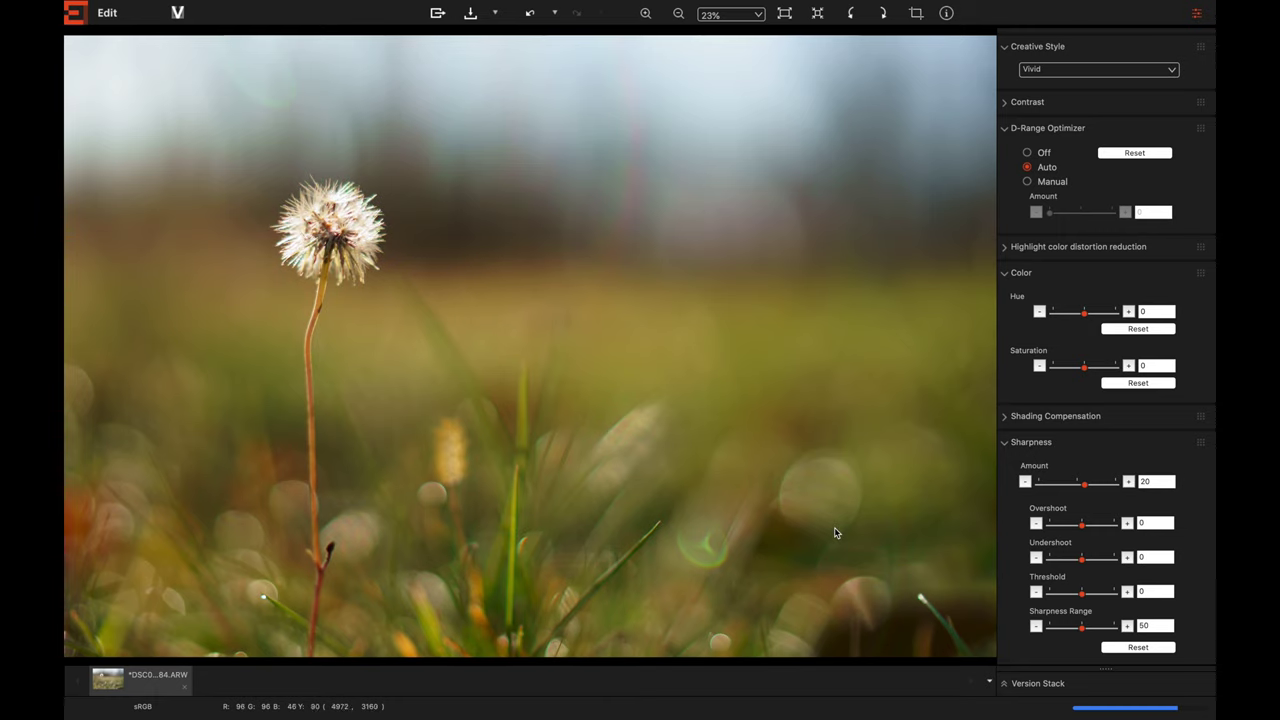
- Add a shadow point and a highlight point to the Y (Brightness) tone curve to form a slight S-shape
scroll(1094, 527, "down", 5)
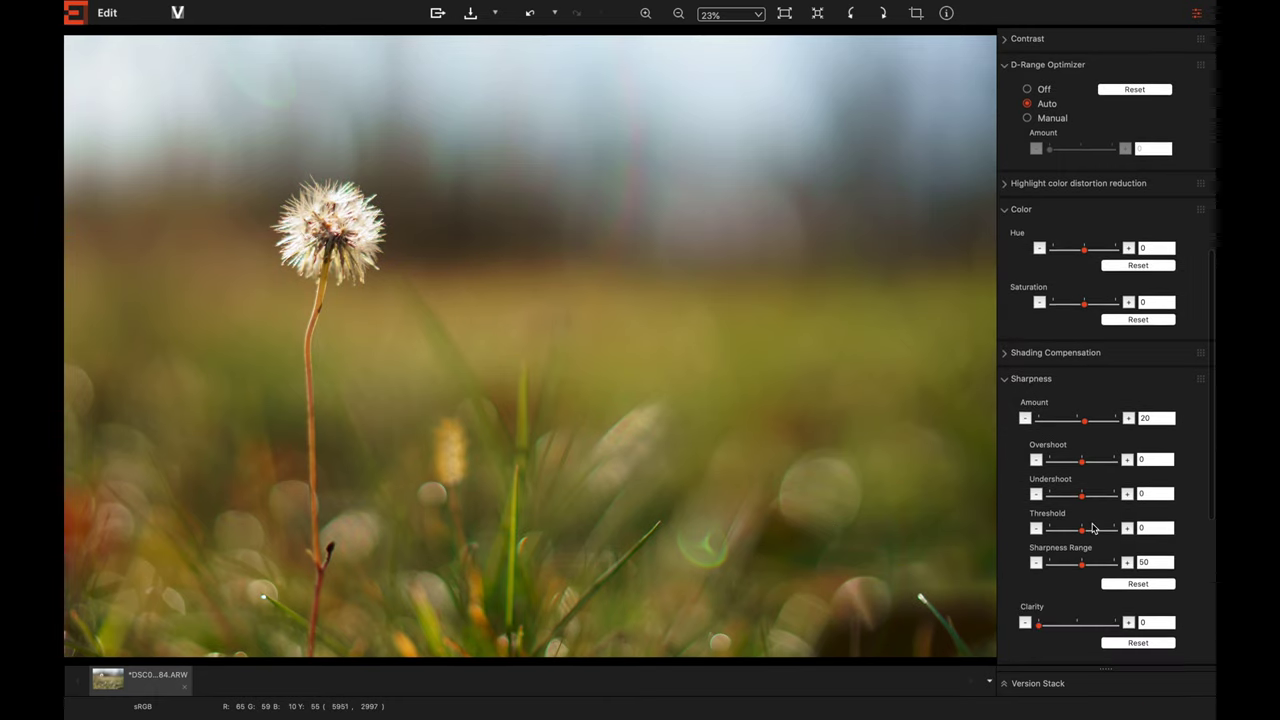
scroll(1094, 527, "down", 8)
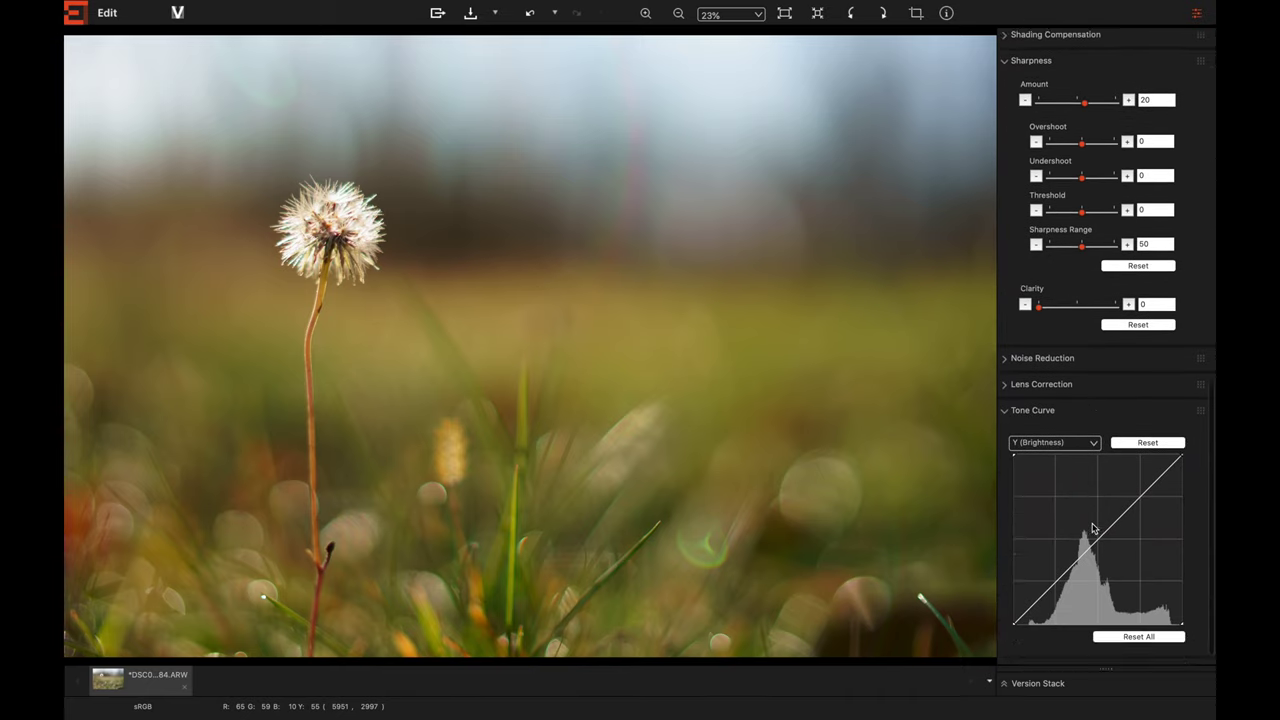
left_click(1055, 566)
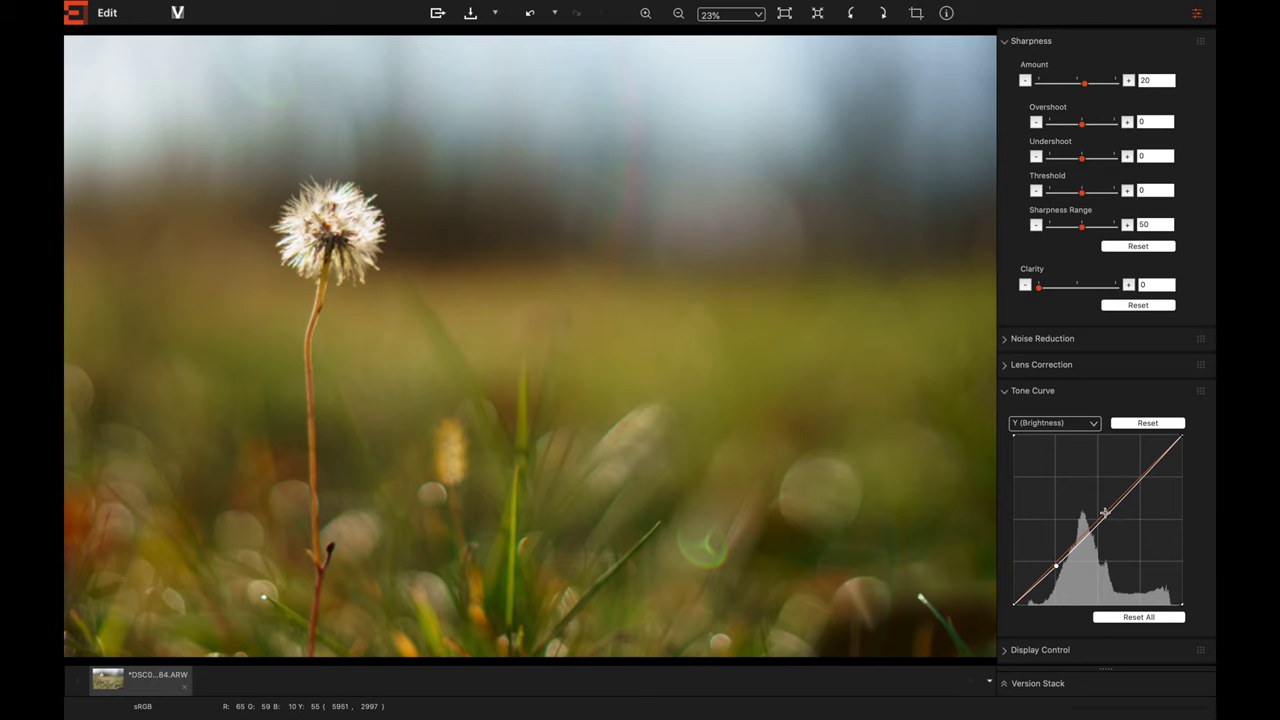
left_click(1137, 480)
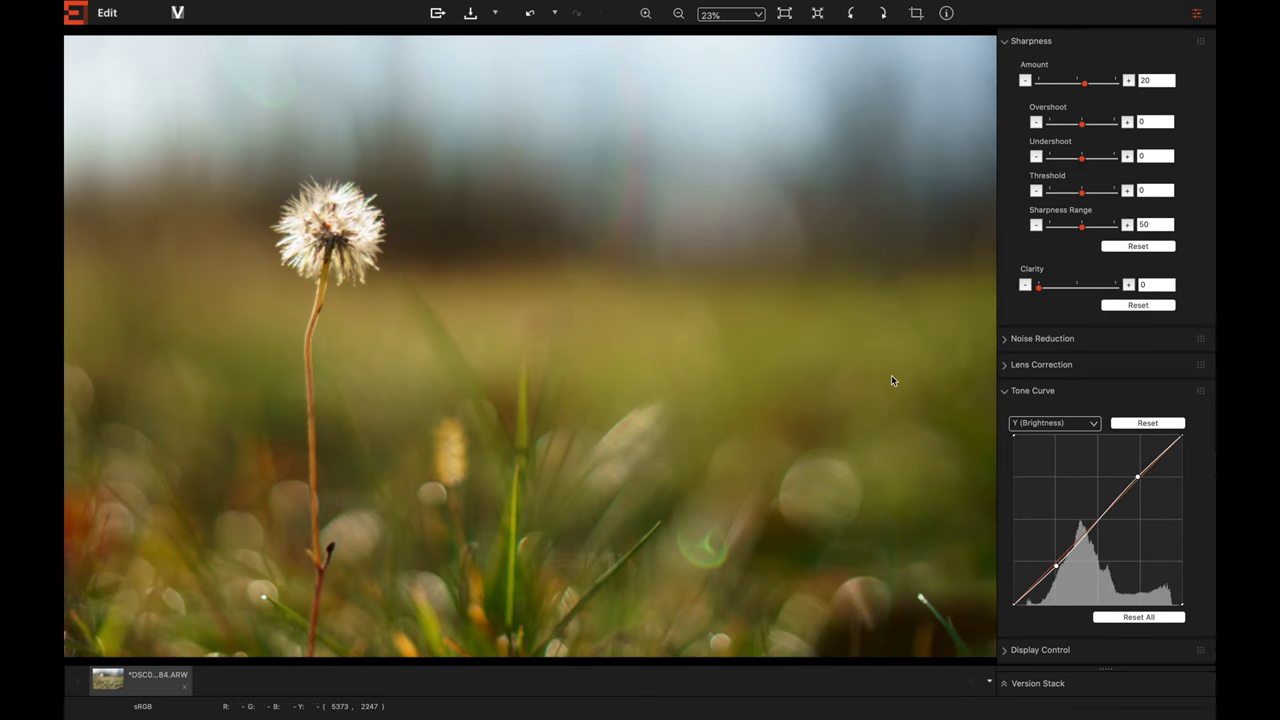
- Zoom out to 20% and compare before and after by undoing all edits back to the brightness change and redoing them all
left_click(678, 14)
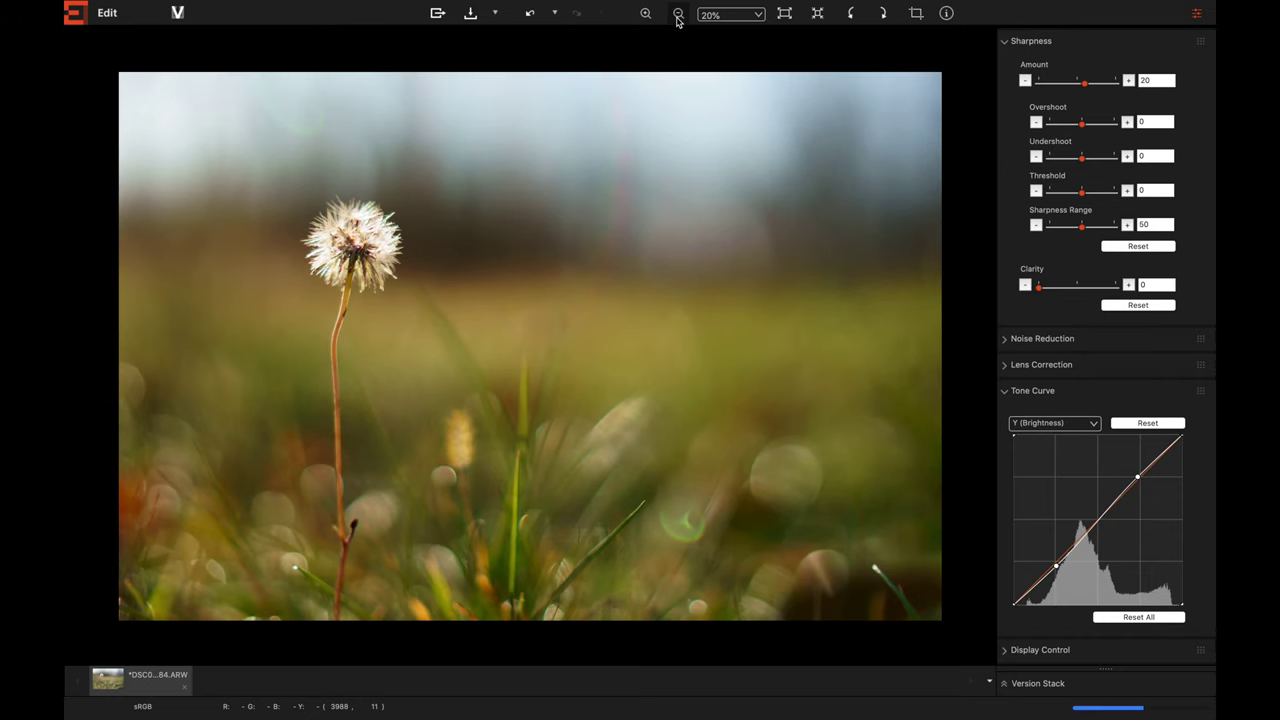
left_click(555, 13)
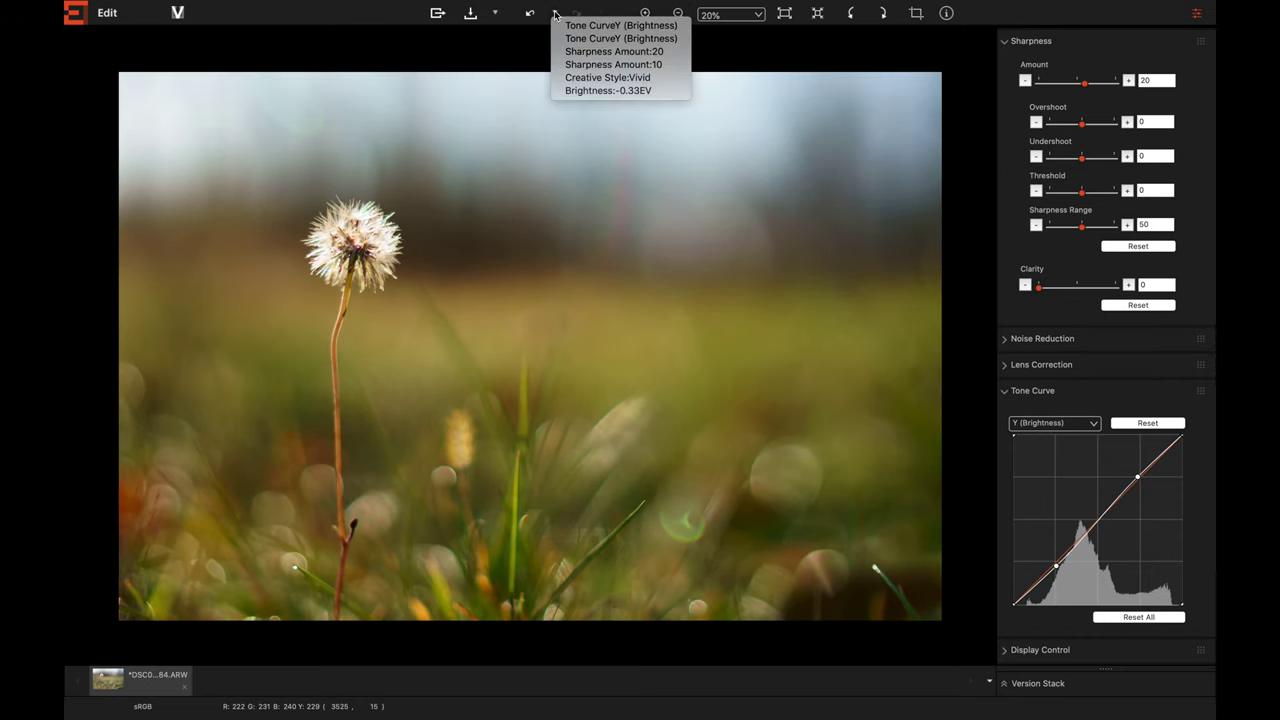
left_click(609, 91)
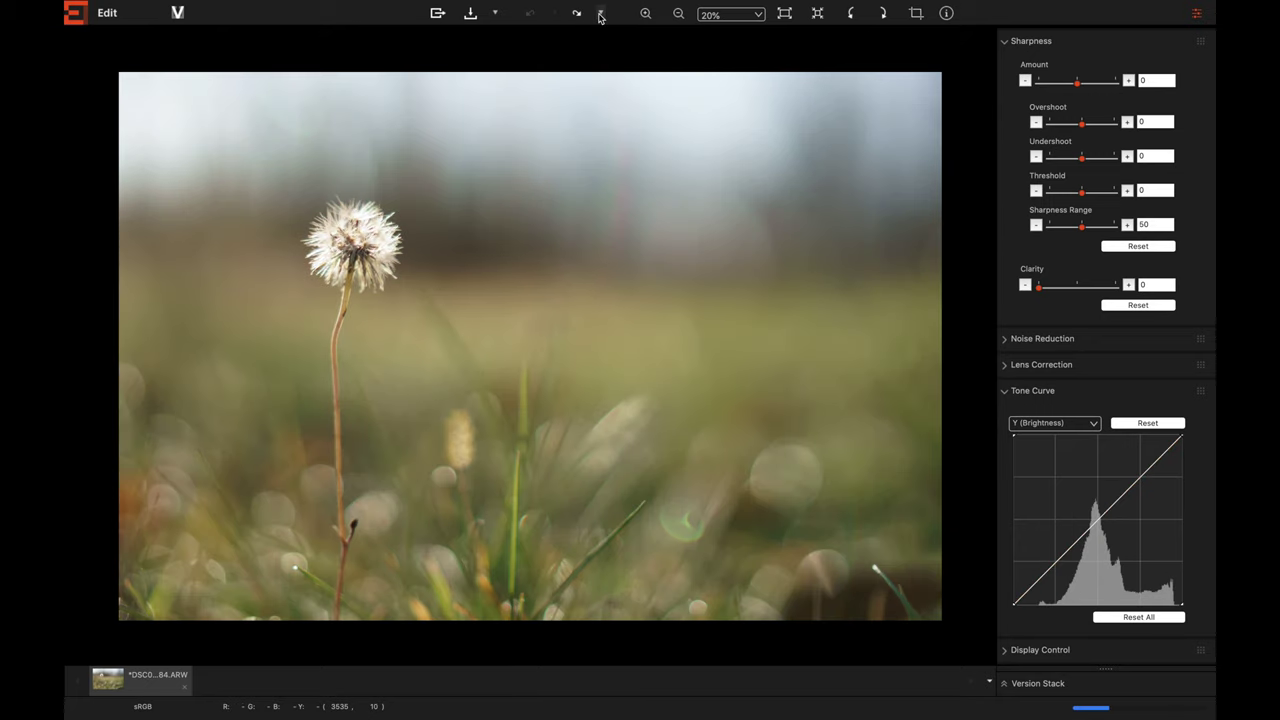
left_click(600, 13)
left_click(640, 90)
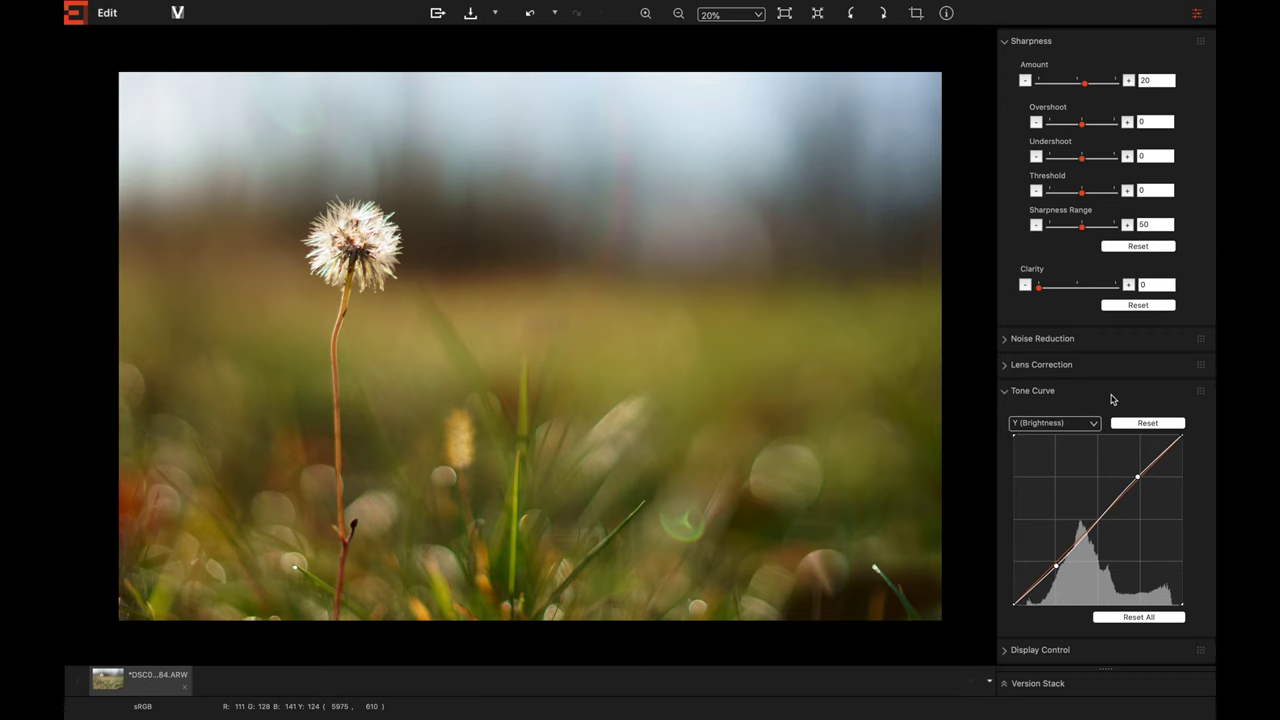
- Expand the Contrast settings and save the adjustments to DSC02684.ARW
scroll(1110, 399, "up", 10)
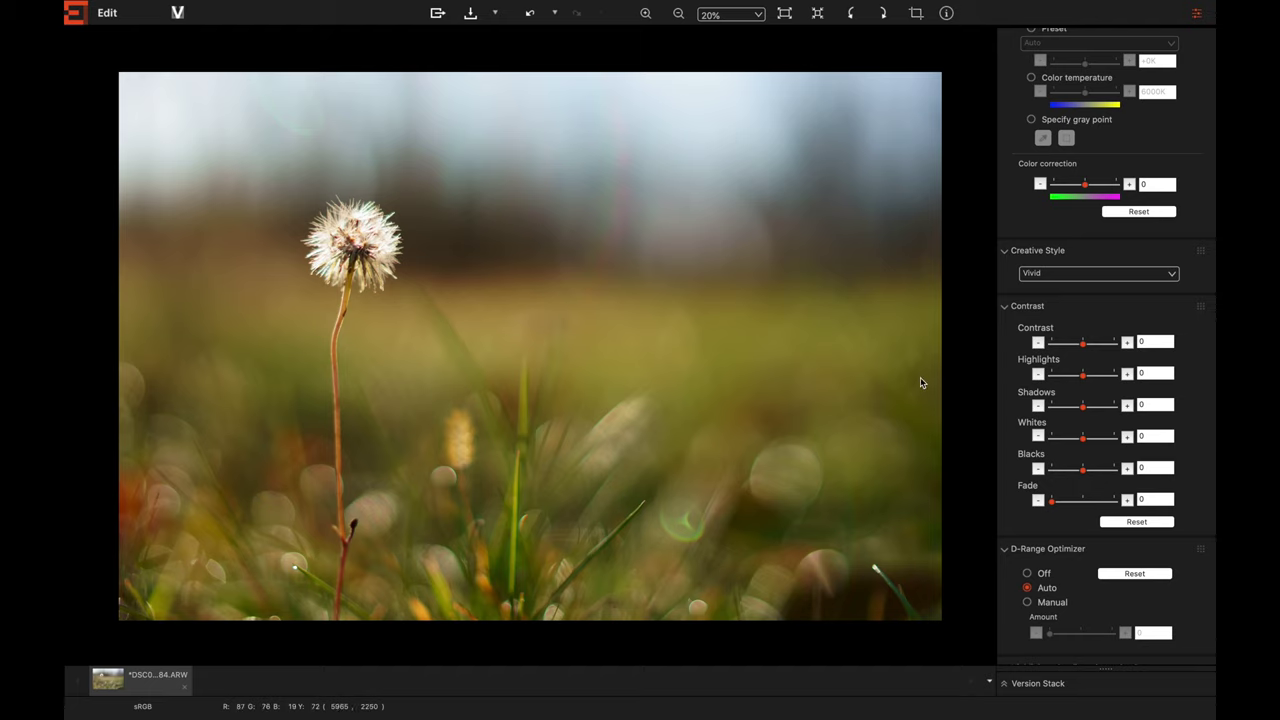
scroll(1015, 367, "up", 10)
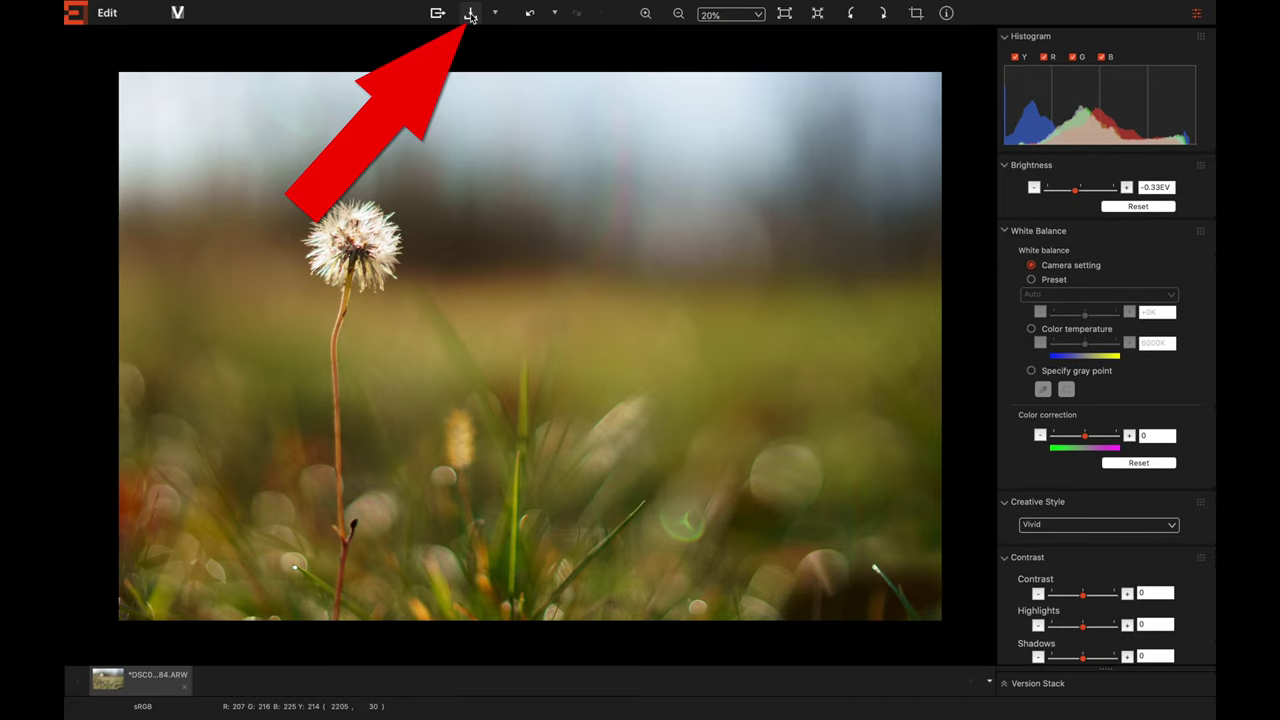
left_click(470, 14)
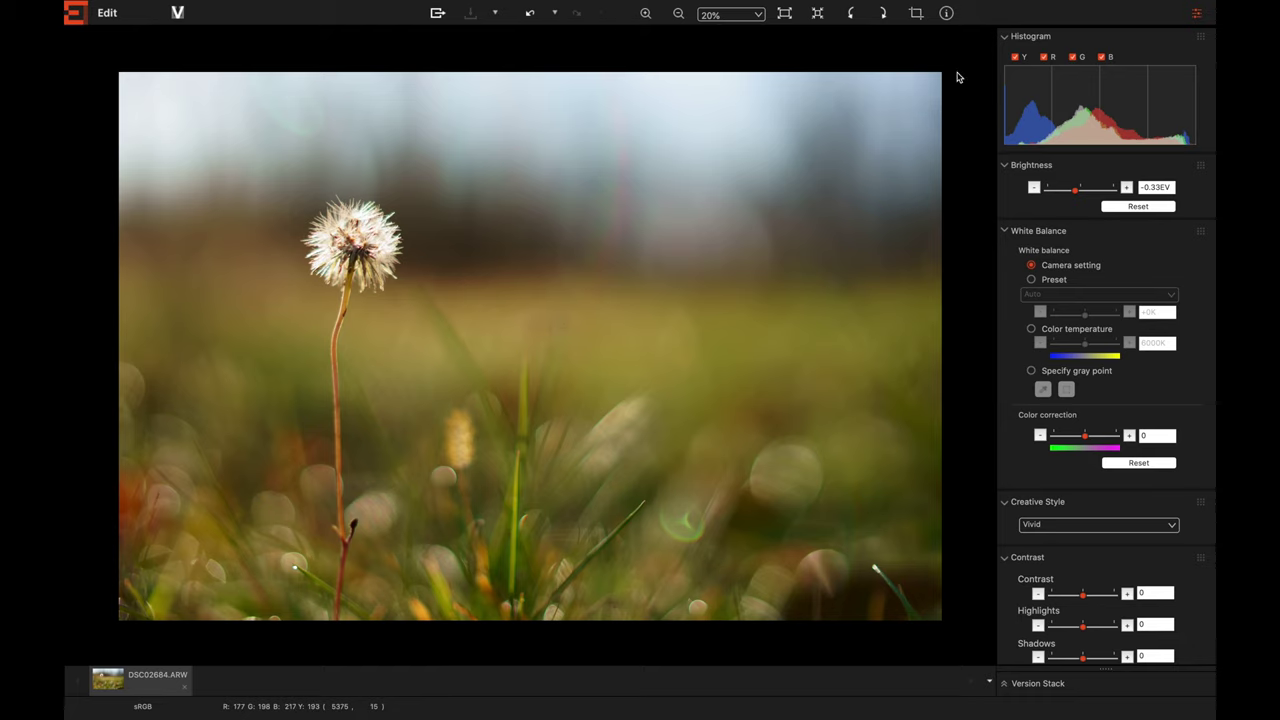
- Start outputting DSC02684 as JPEG Files with Compression Level: 1 (high quality), check the width setting and cancel the output
left_click(436, 14)
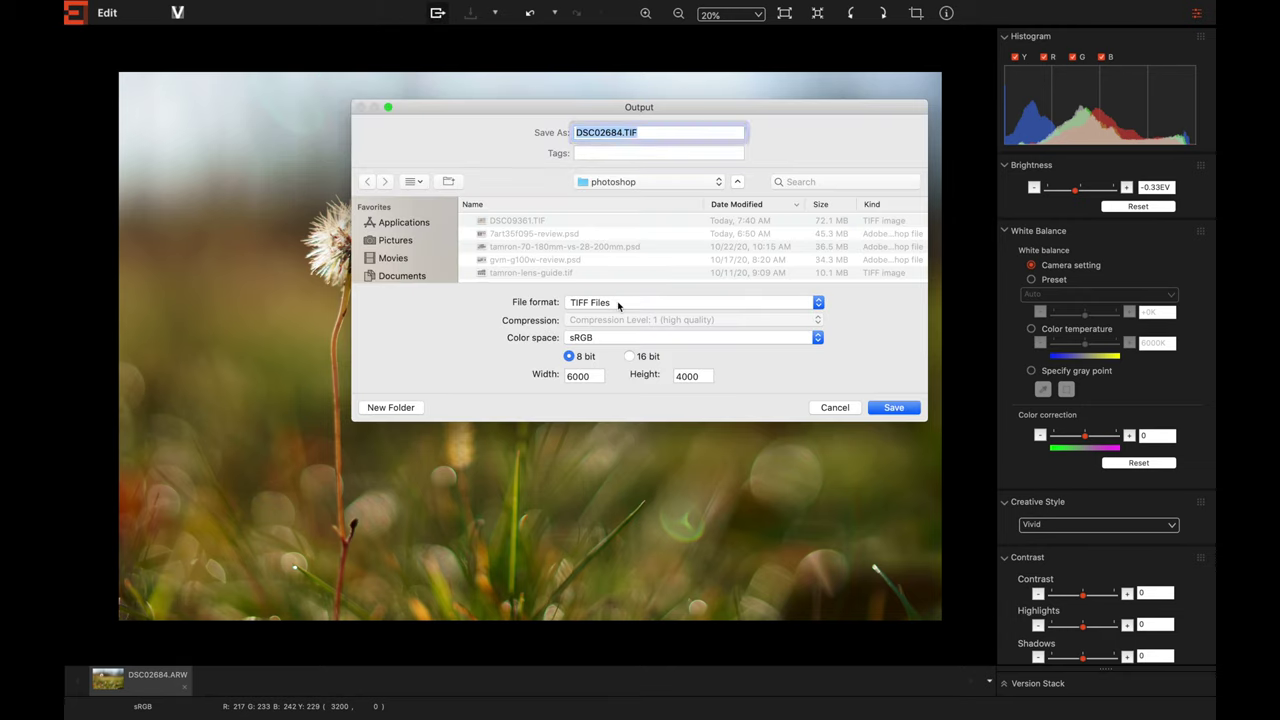
left_click(596, 304)
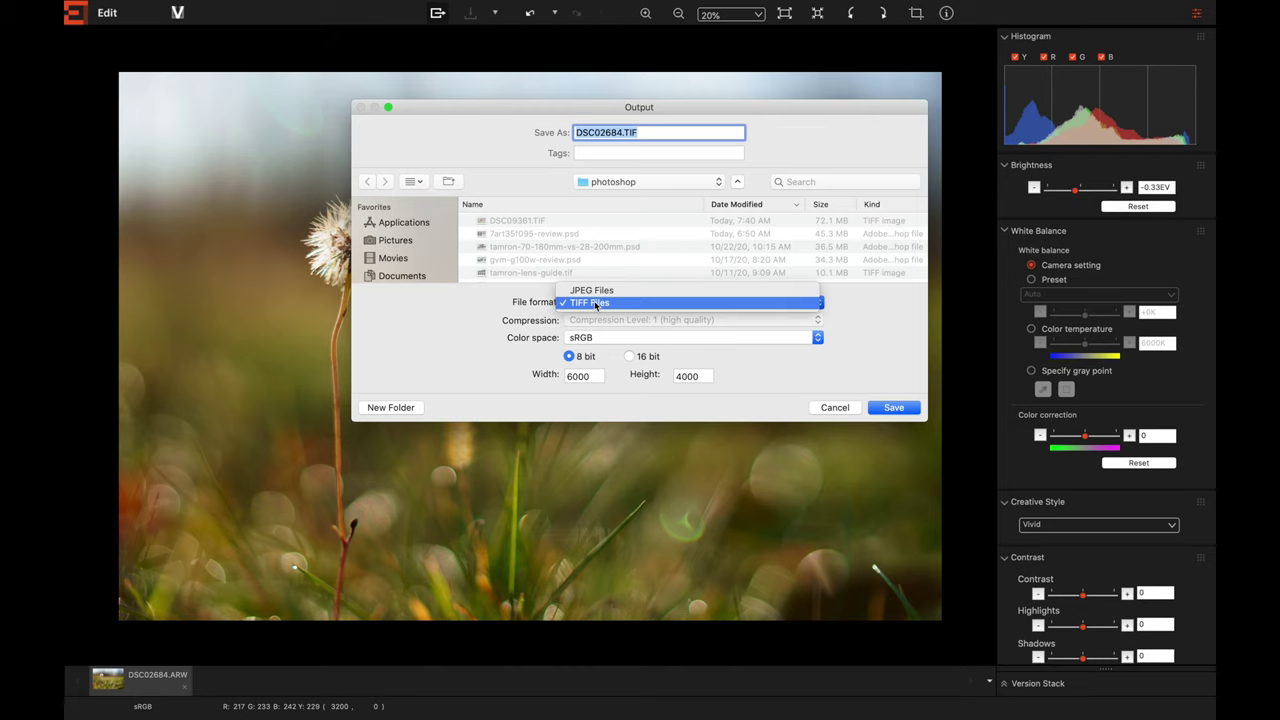
left_click(590, 290)
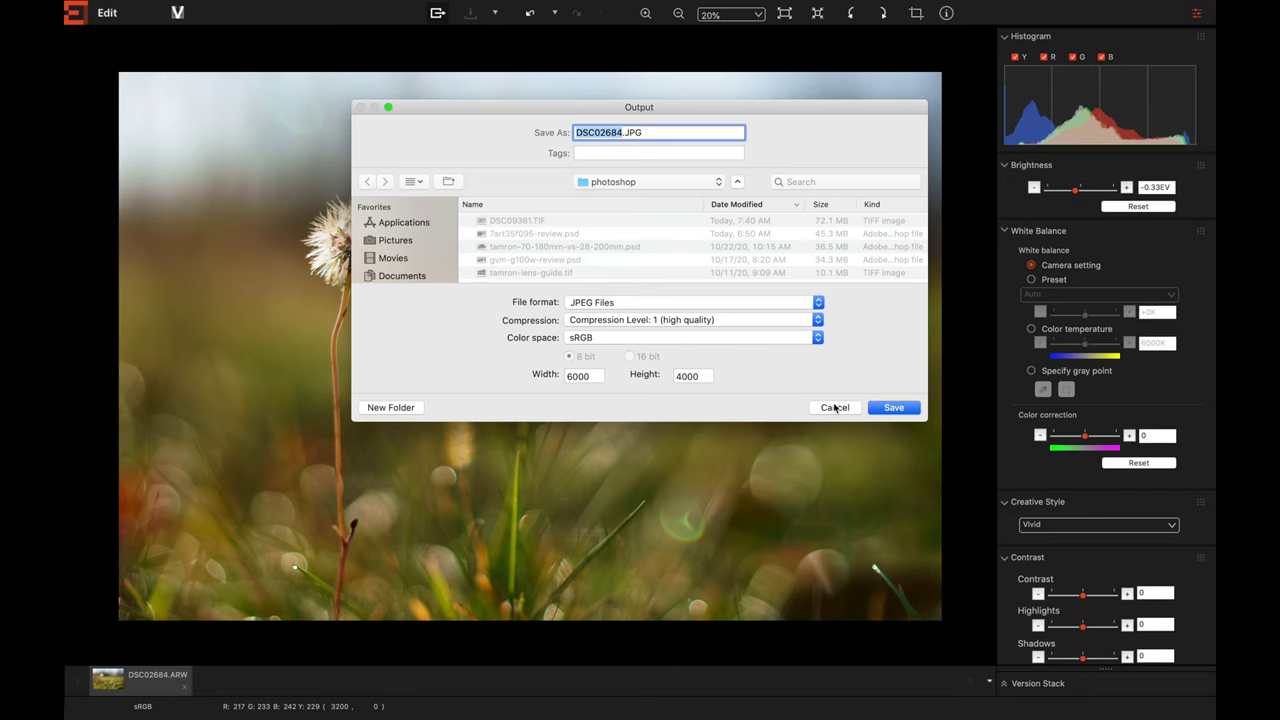
left_click(817, 320)
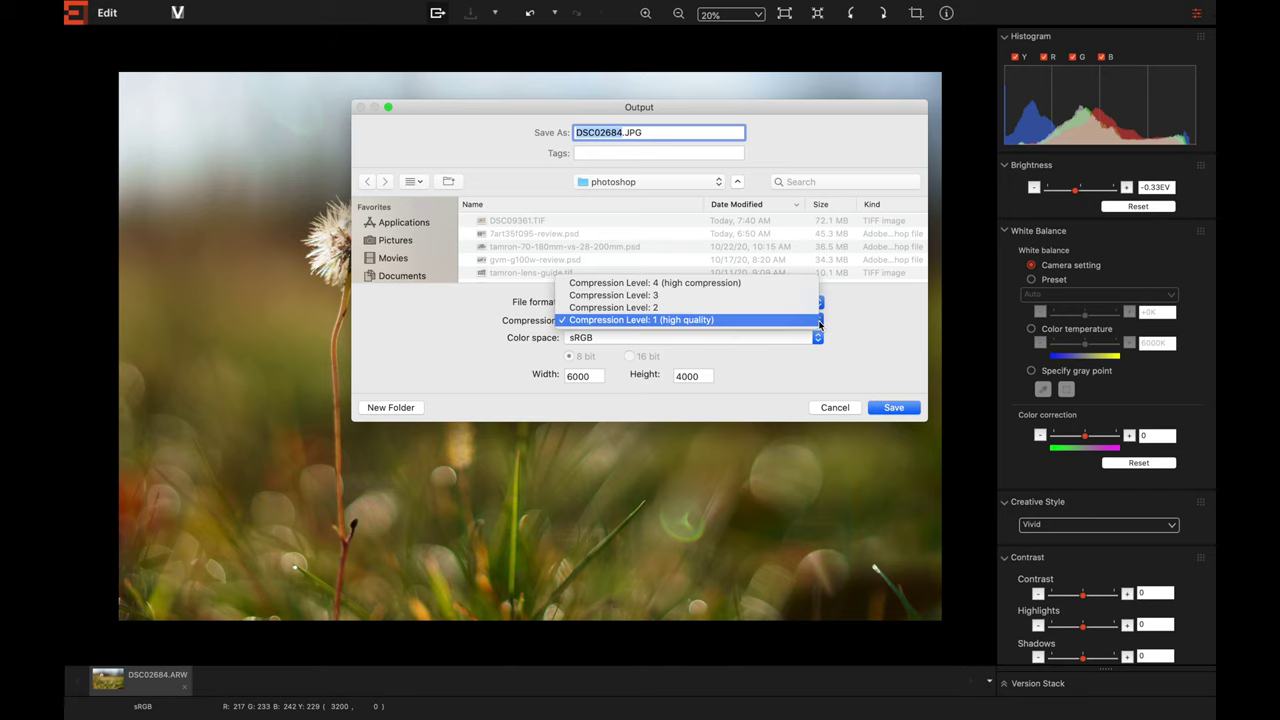
left_click(812, 320)
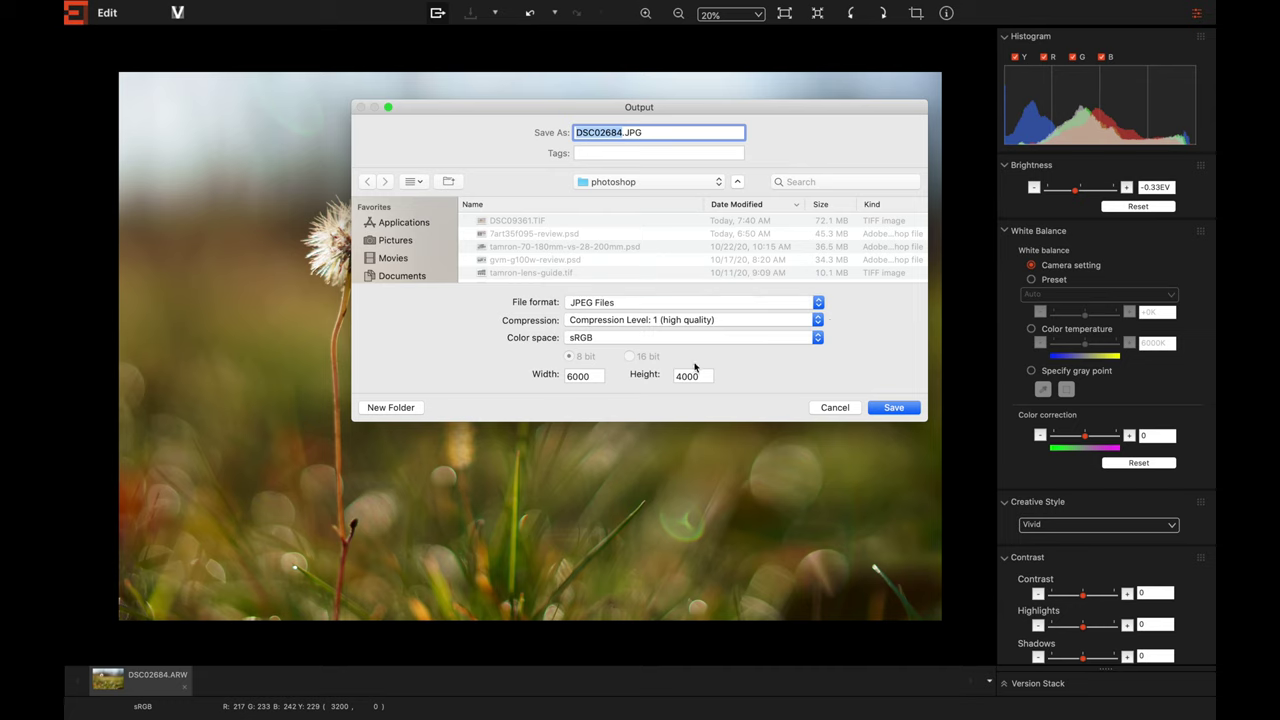
left_click(578, 377)
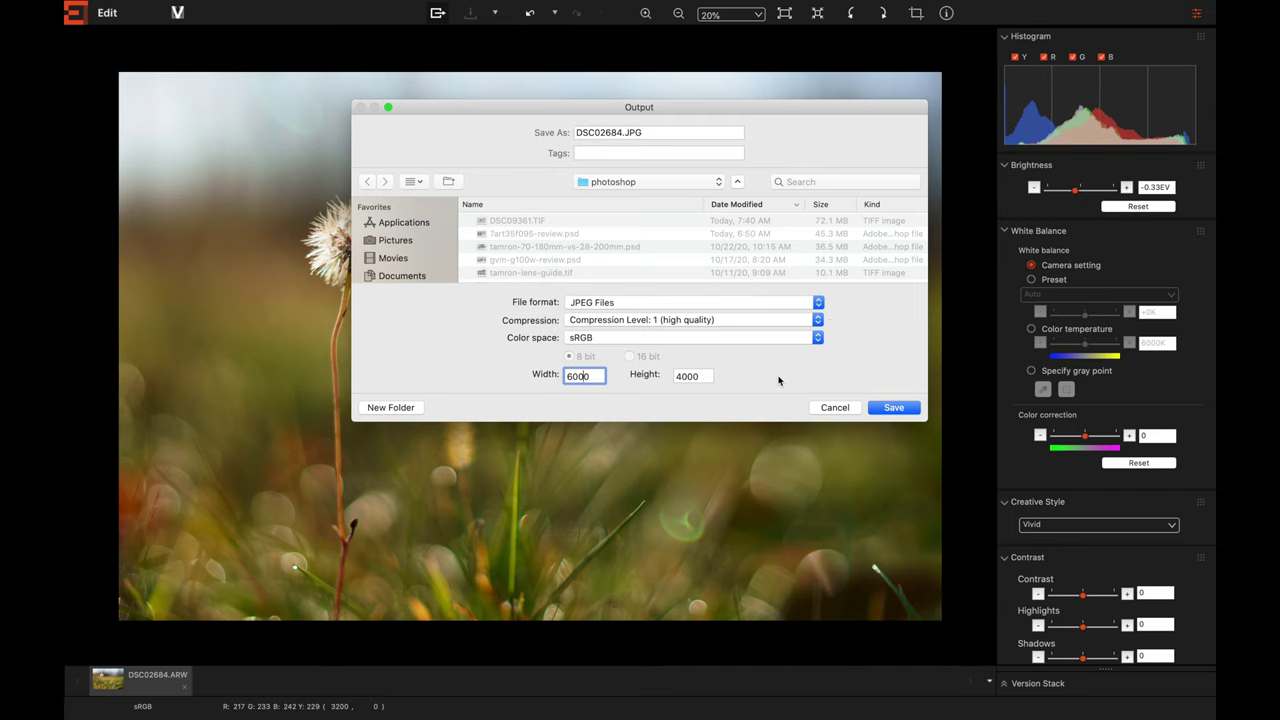
left_click(836, 408)
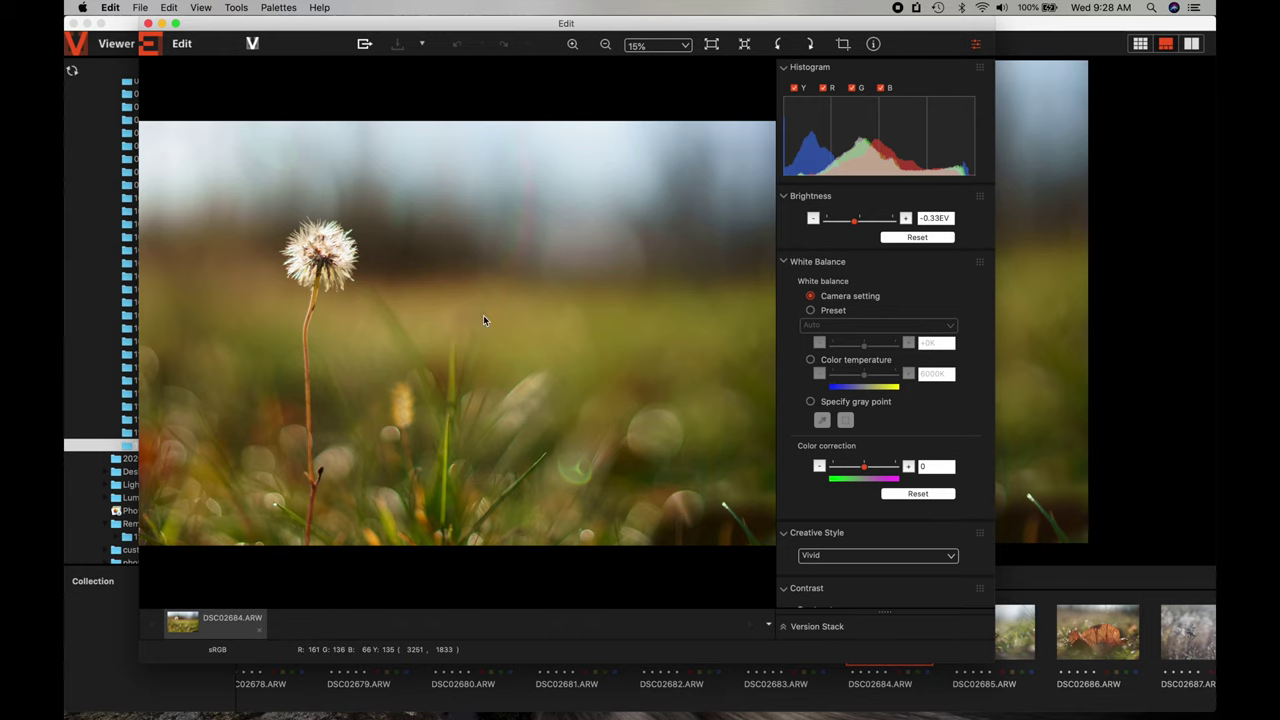
- Save the photo's image processing settings as DSC02684.xml in the 11-09 folder
left_click(169, 8)
mouse_move(197, 60)
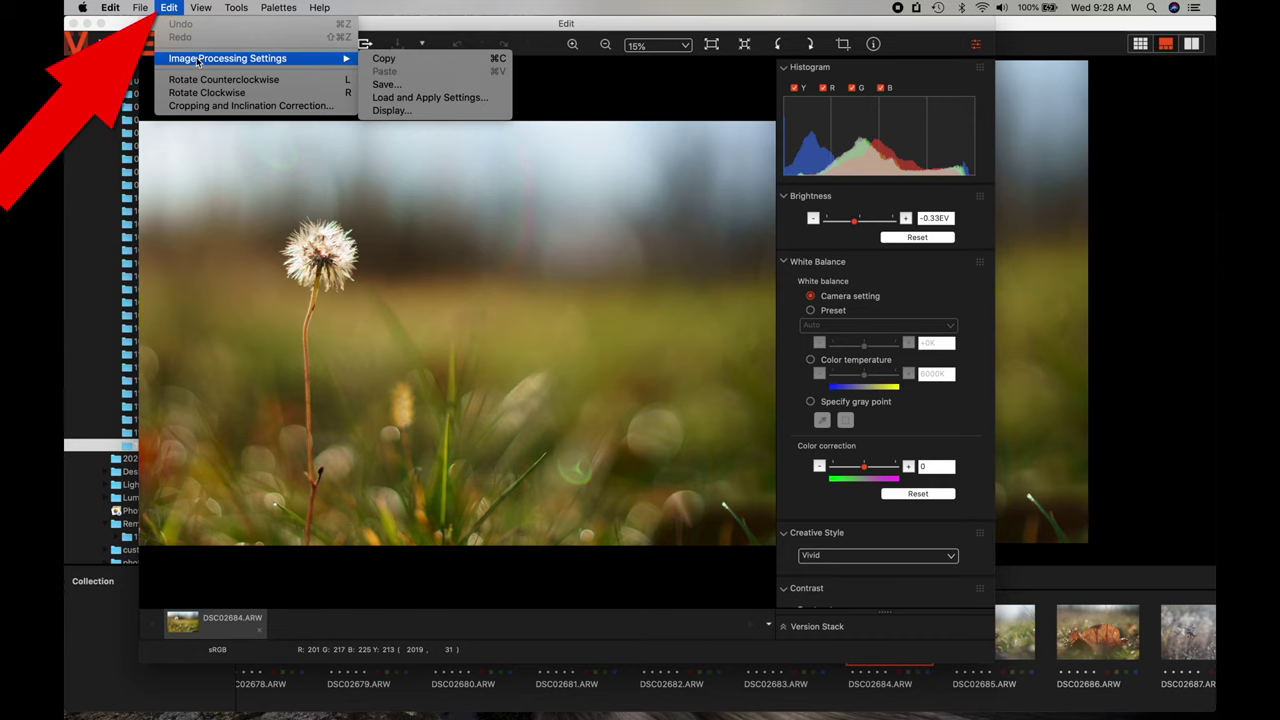
left_click(409, 85)
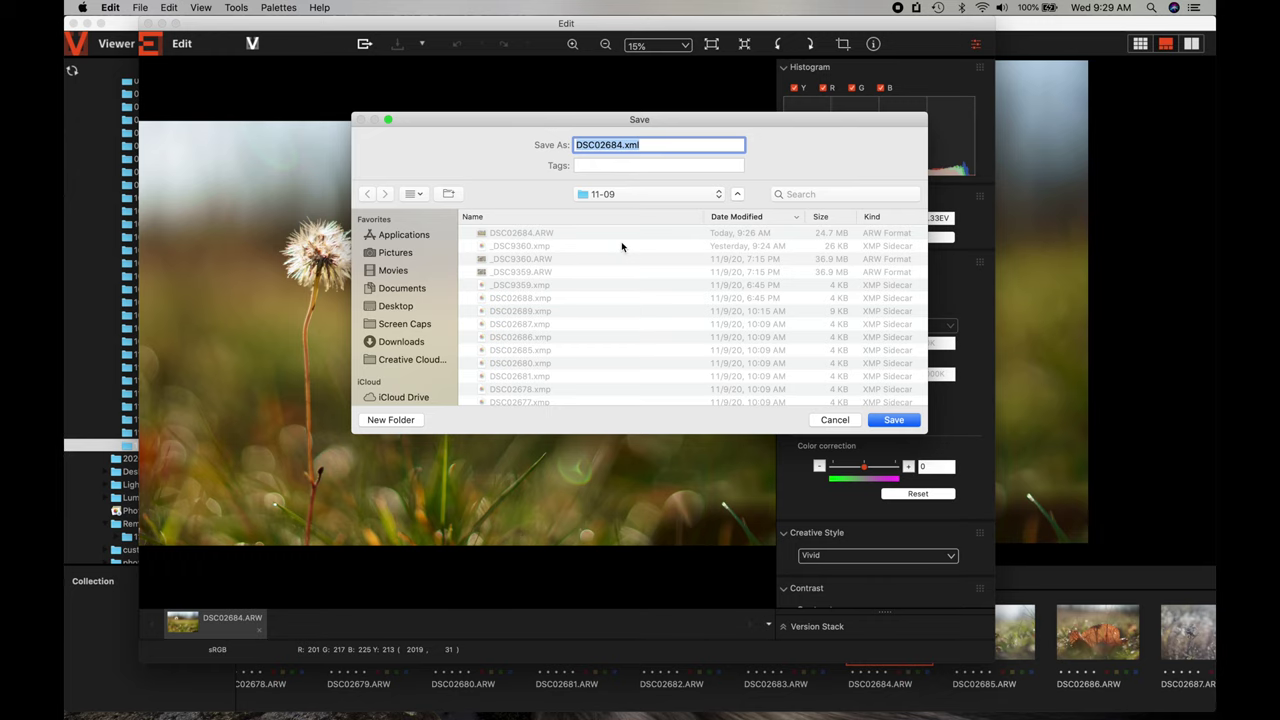
left_click(905, 425)
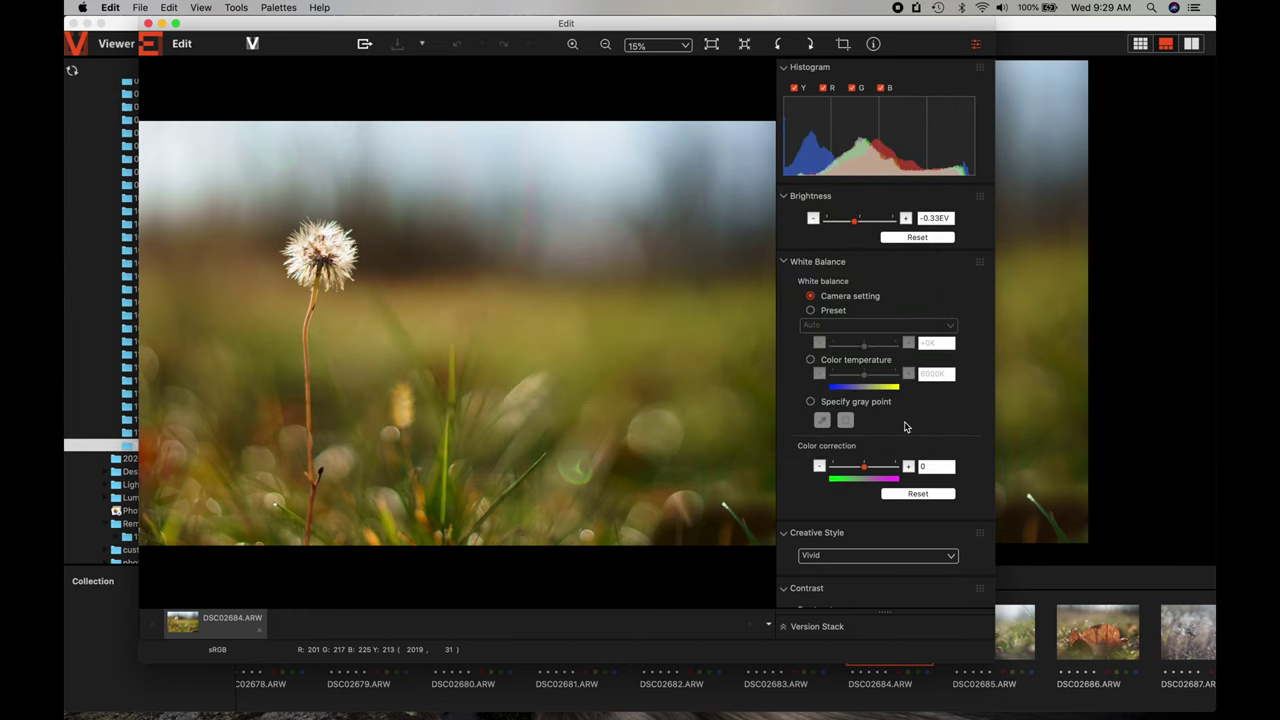
- Close the Edit window and apply the DSC02684.xml image process setting to DSC02682.ARW and DSC02683.ARW in Viewer
left_click(148, 23)
left_click(779, 642)
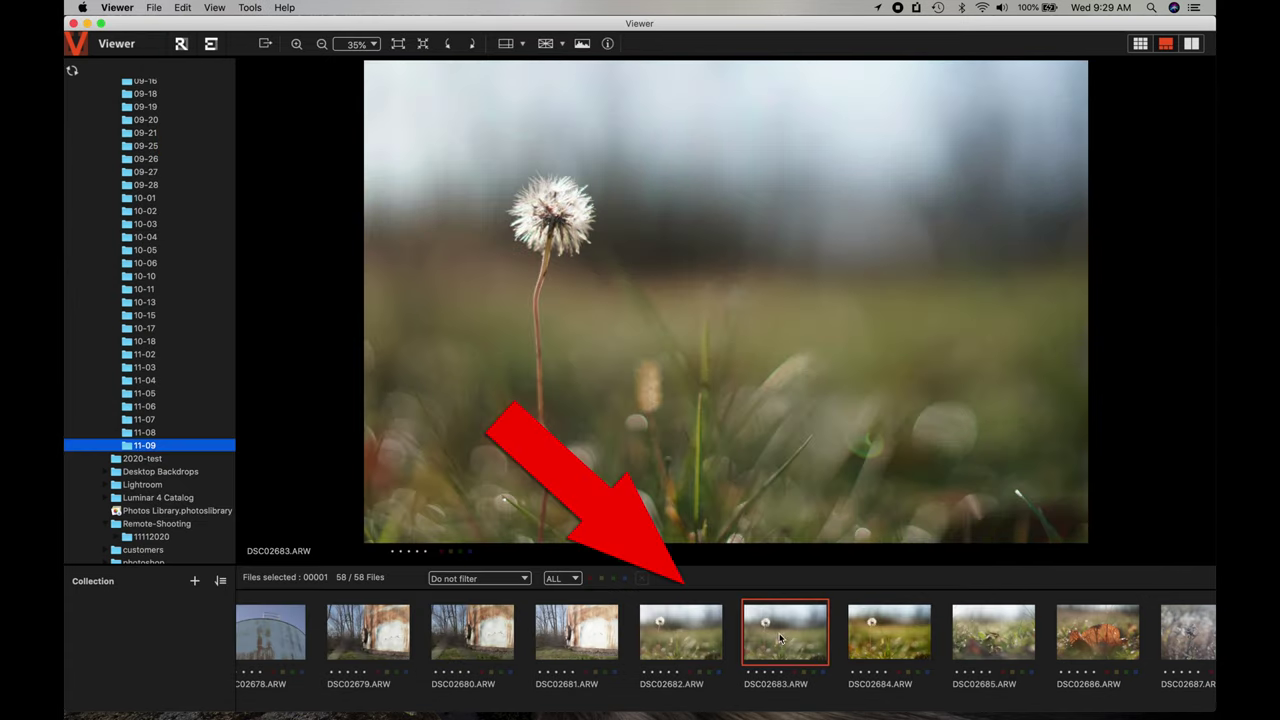
left_click(659, 627, "super")
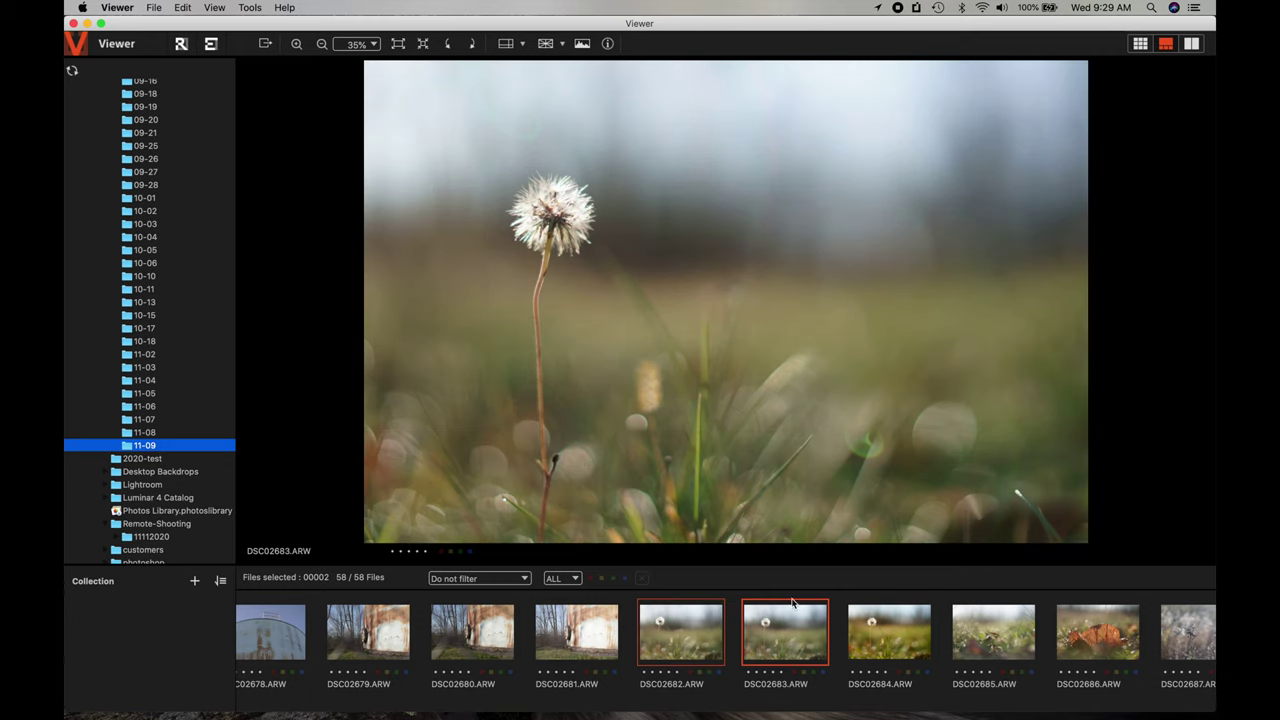
left_click(180, 8)
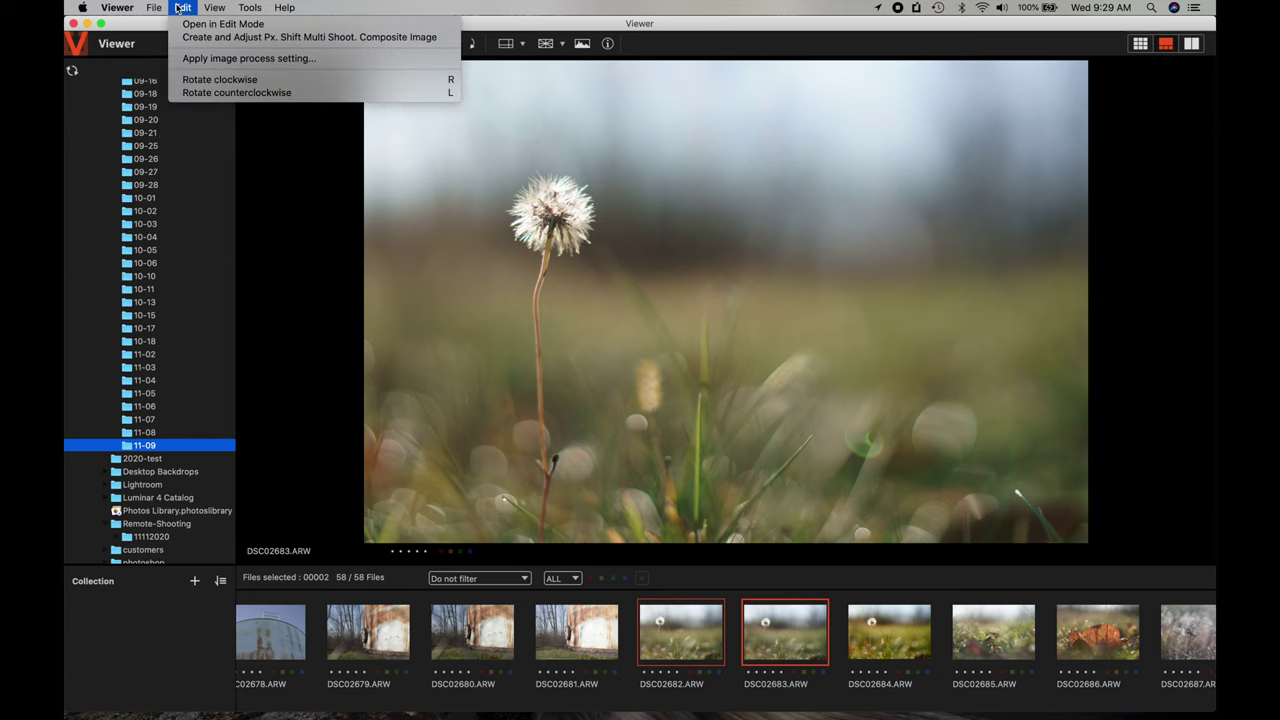
left_click(209, 59)
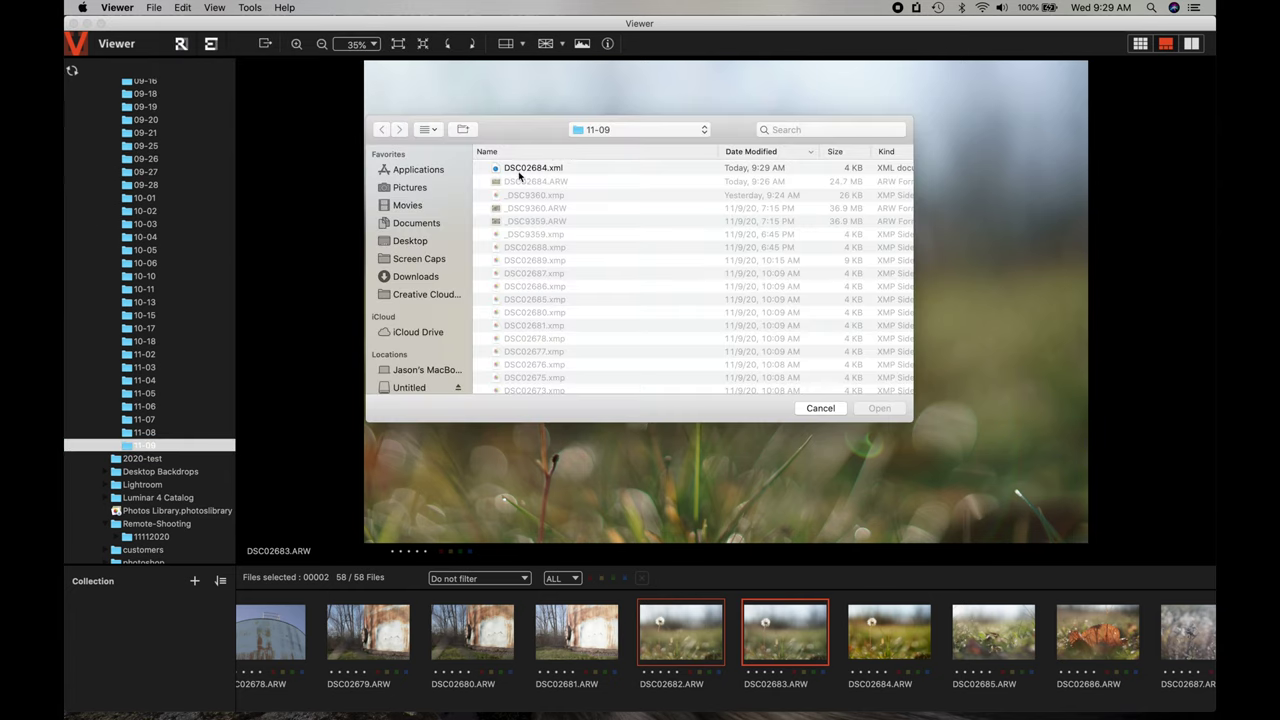
left_click(533, 170)
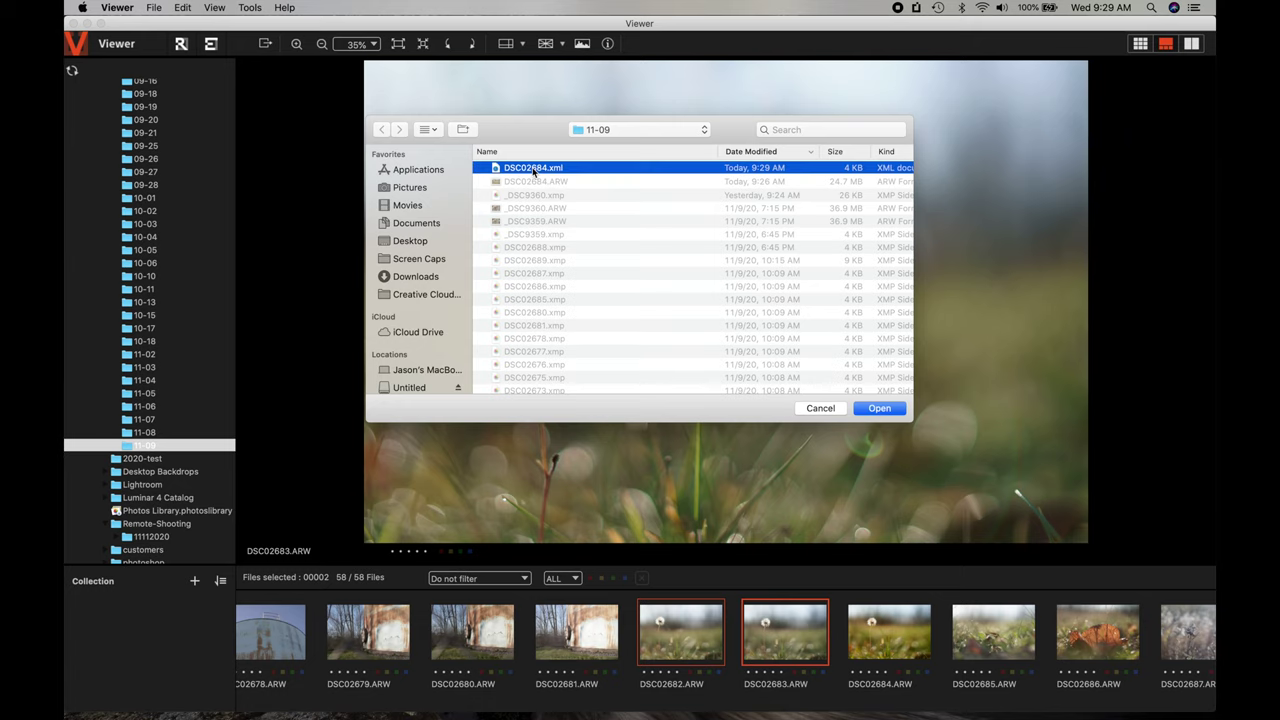
left_click(881, 406)
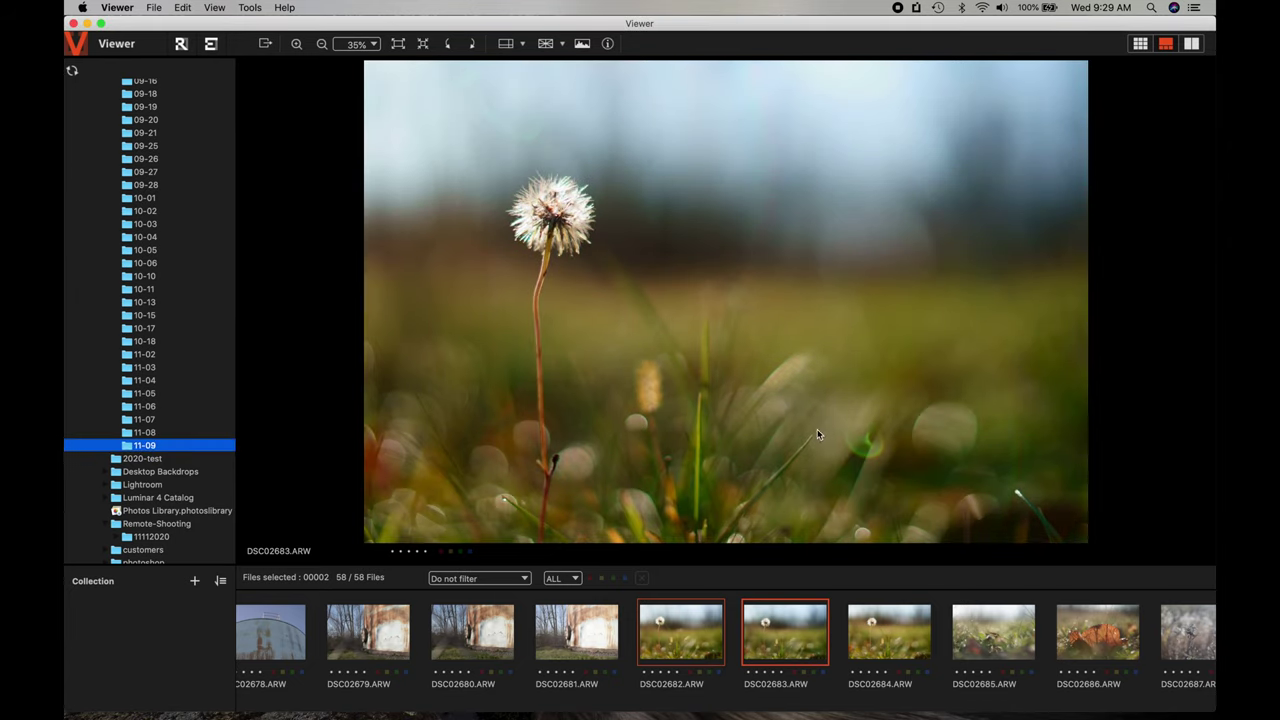
- Compare the dandelion photos DSC02684.ARW, DSC02683.ARW and DSC02682.ARW in the large preview
left_click(877, 630)
left_click(791, 635)
left_click(689, 642)
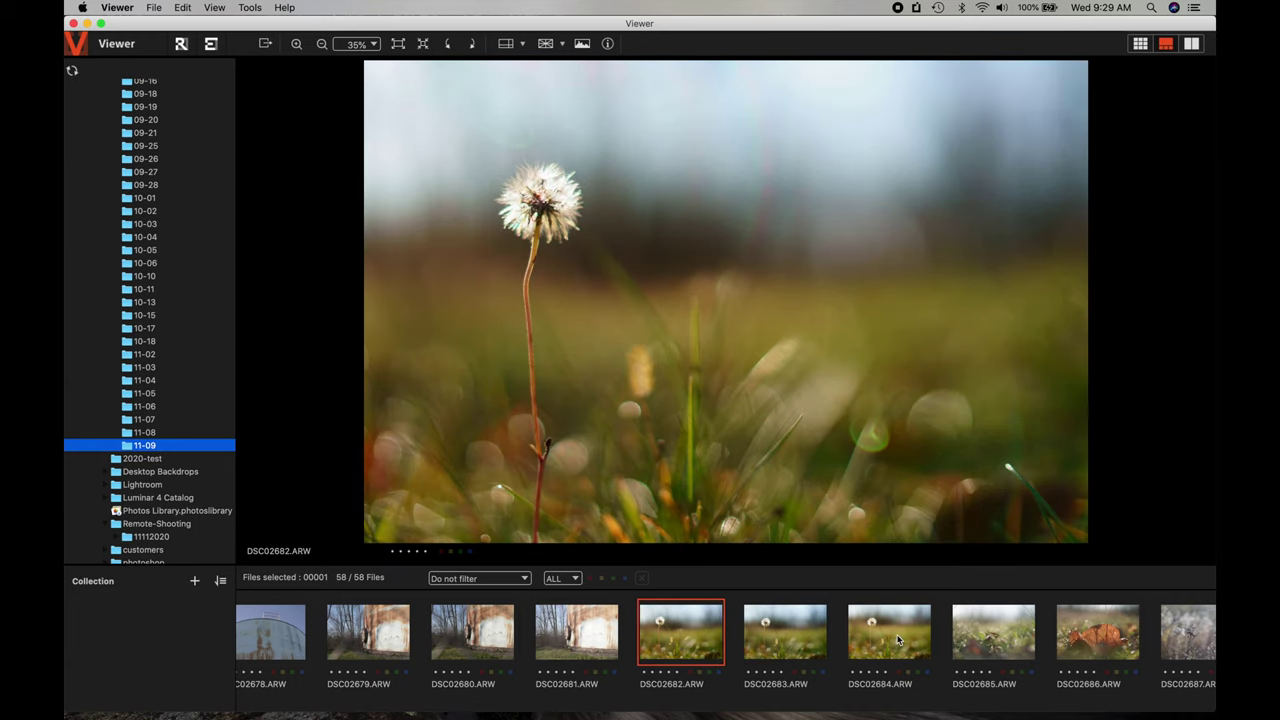
left_click(789, 630)
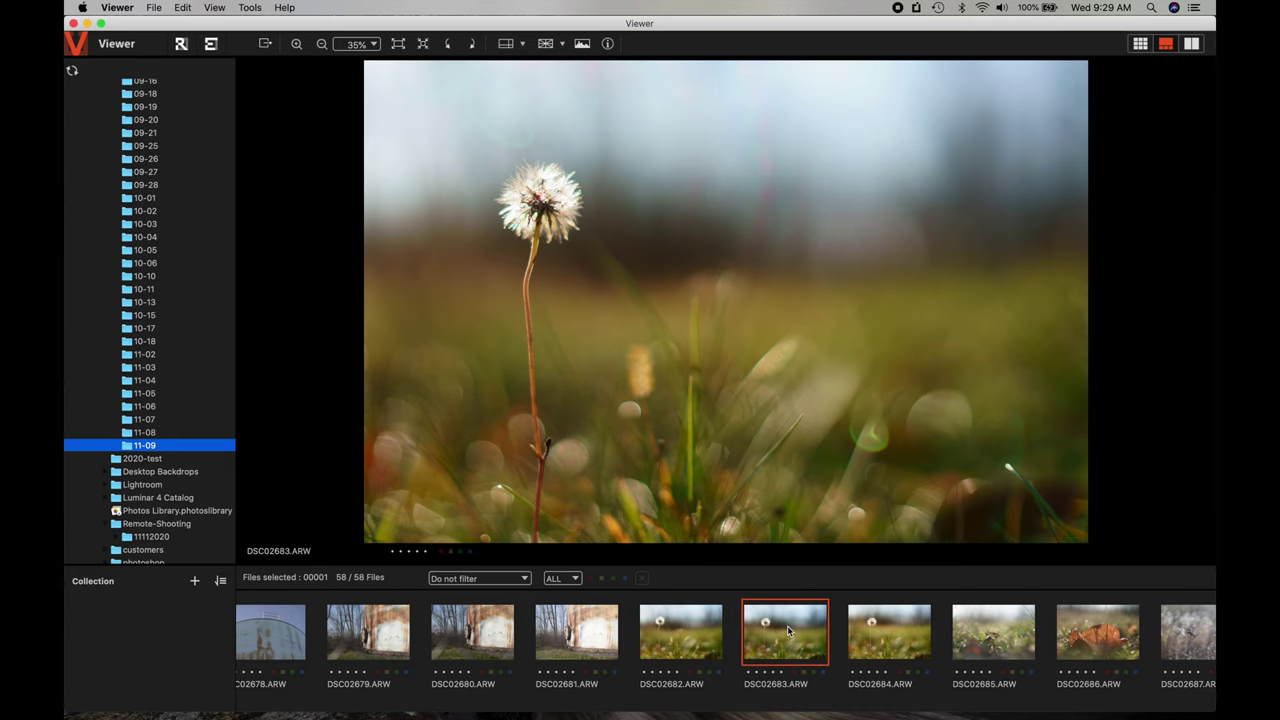
left_click(691, 632)
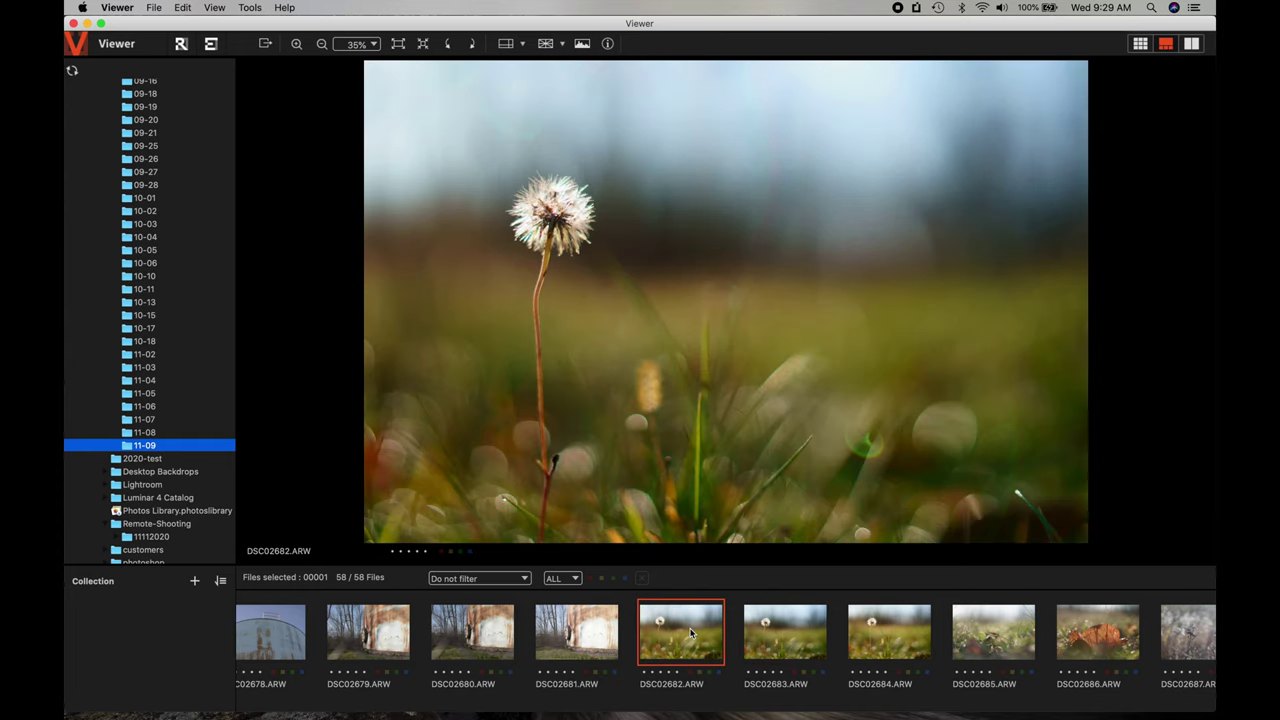